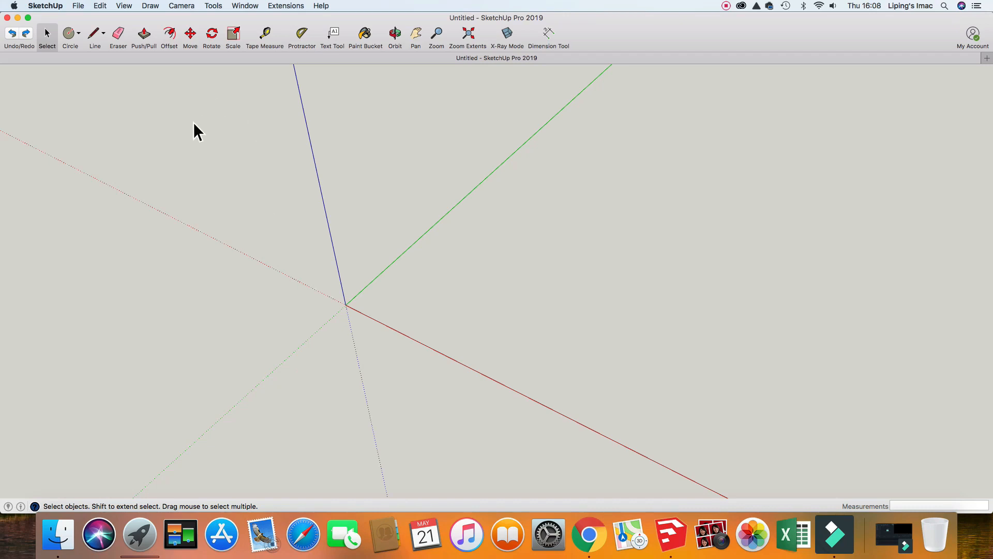
- Create a new model from the Woodworking Millimeters template
left_click(79, 6)
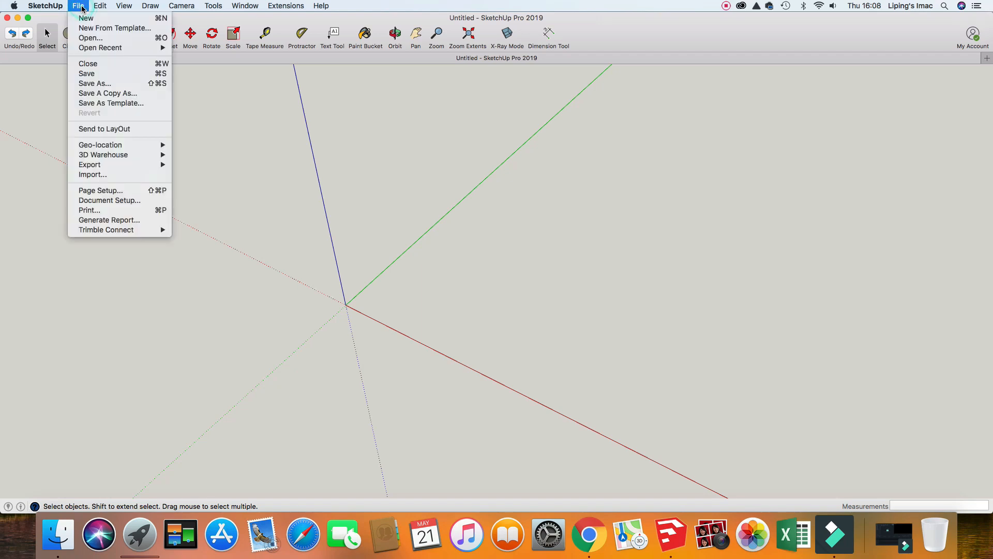
left_click(103, 29)
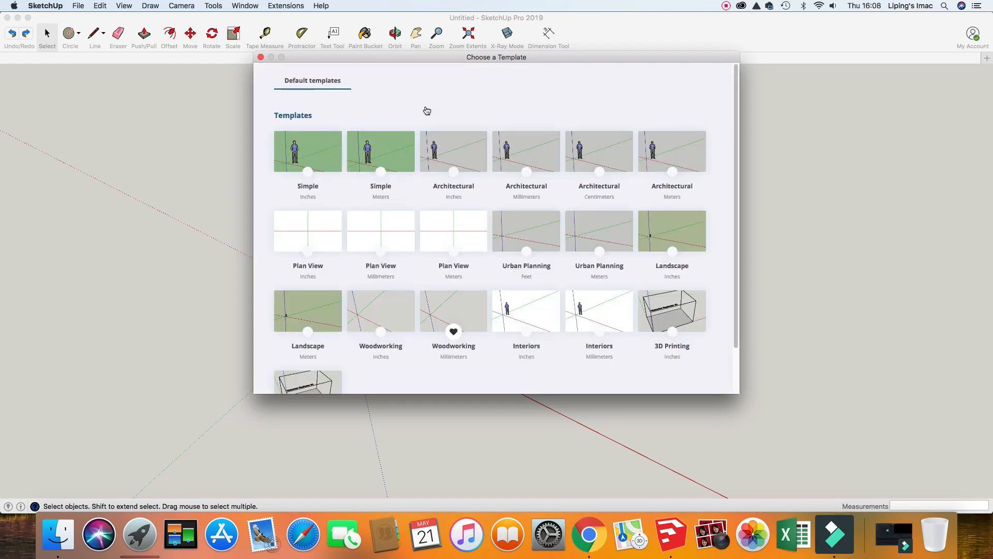
scroll(465, 252, "down", 2)
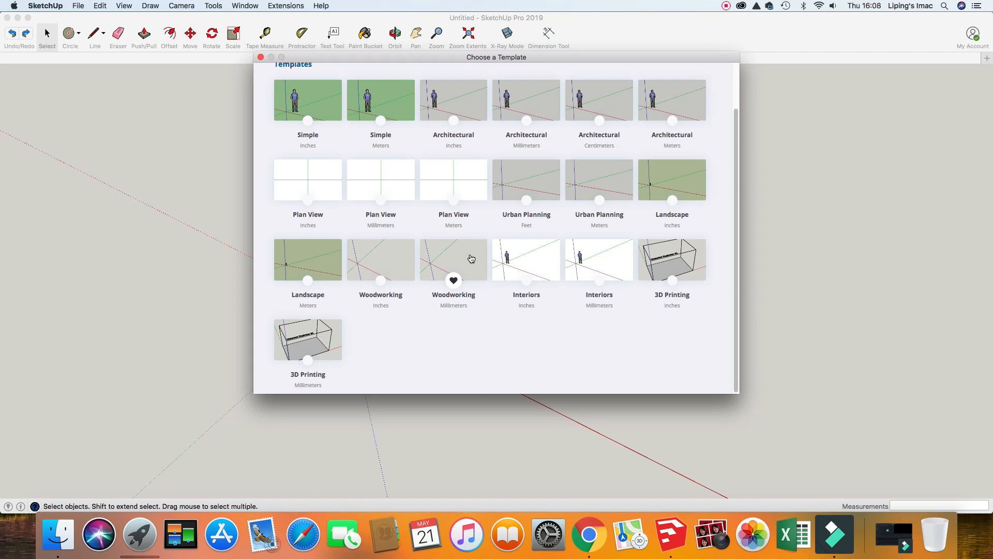
left_click(471, 259)
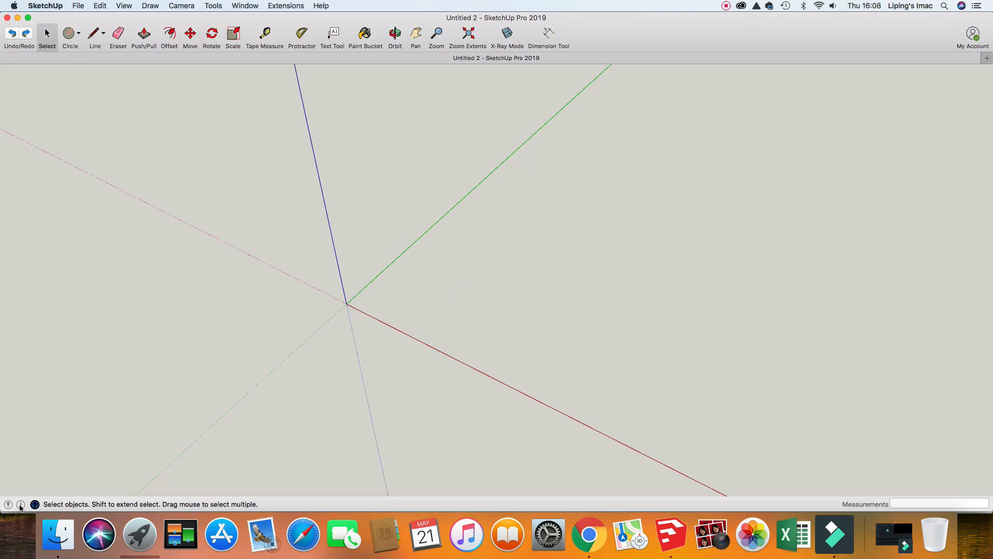
- Set the model's length units to Centimeters
left_click(20, 505)
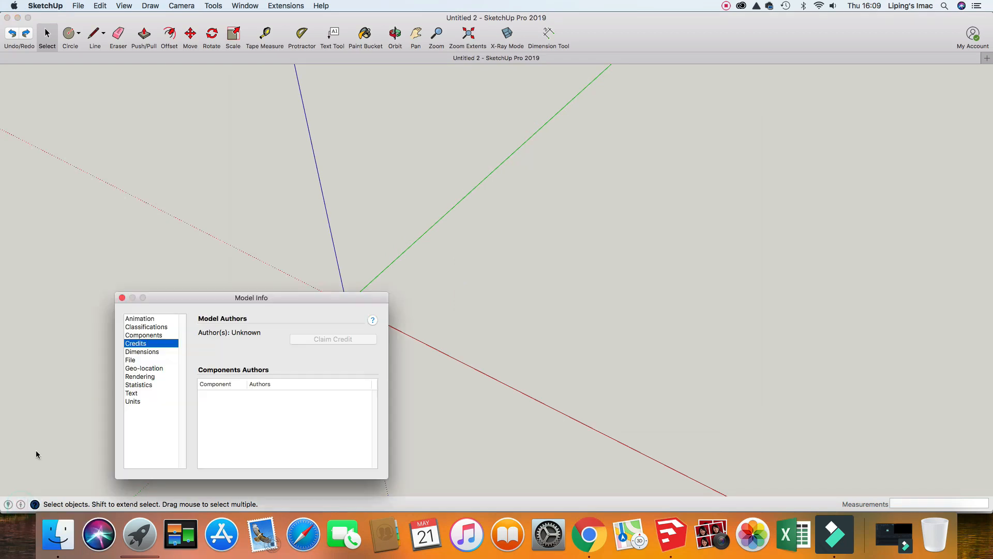
left_click(136, 401)
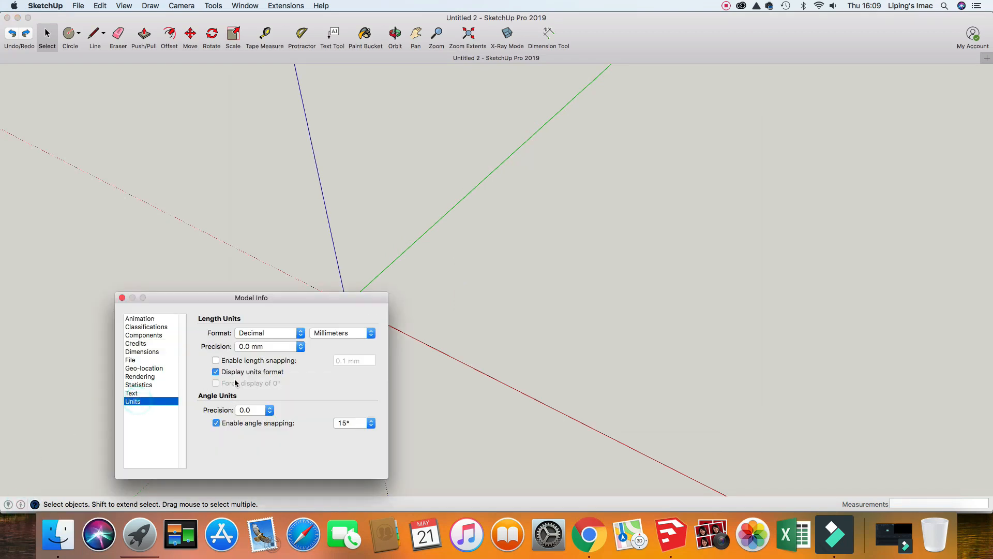
left_click(331, 334)
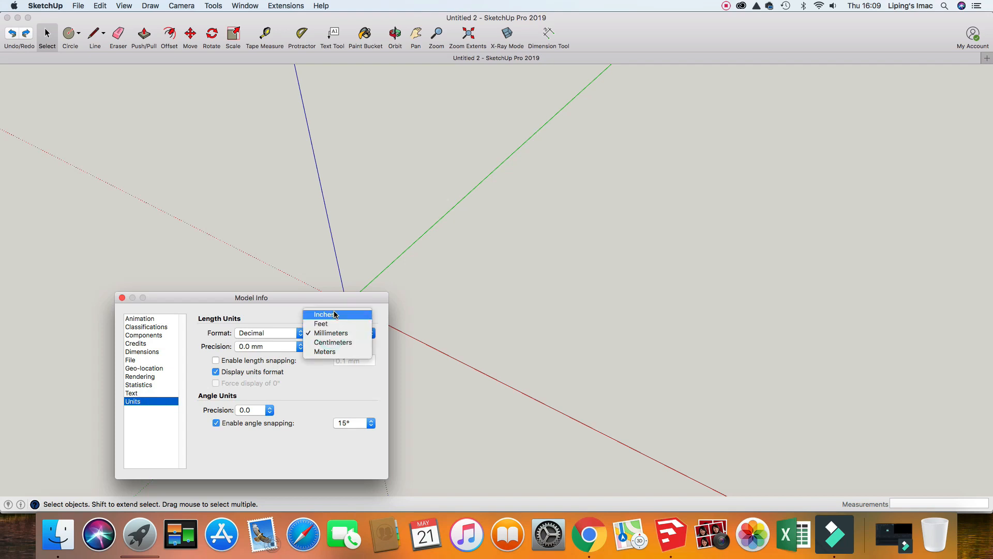
left_click(339, 343)
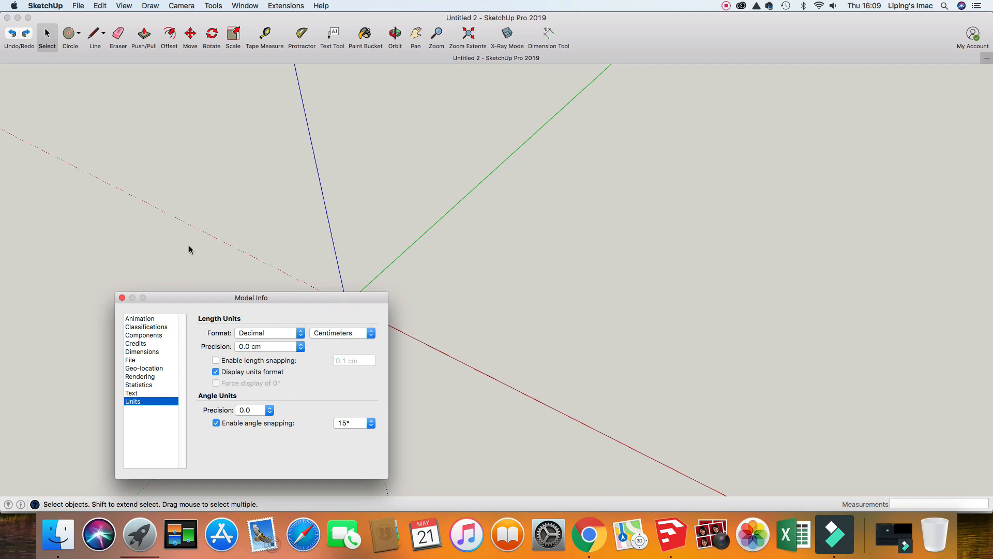
left_click(123, 298)
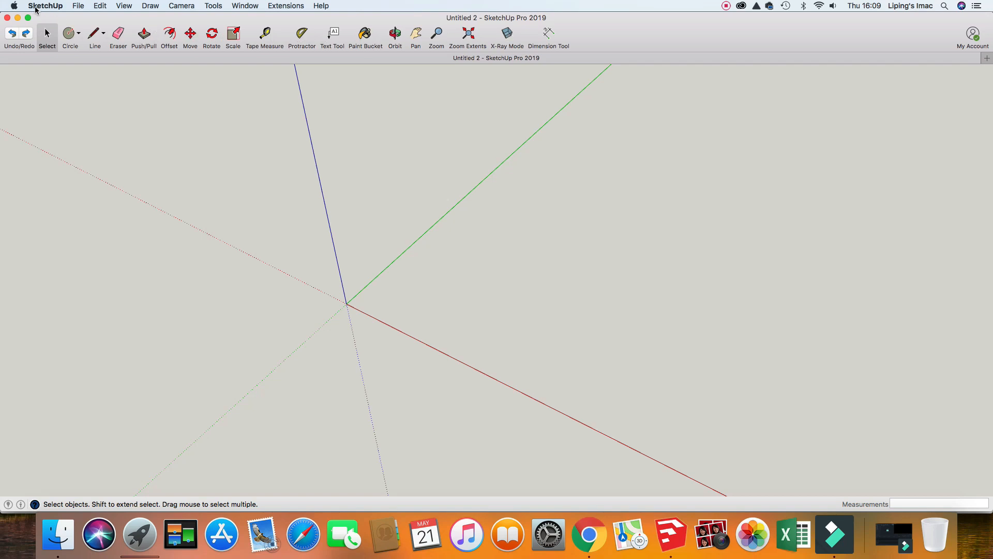
left_click(78, 6)
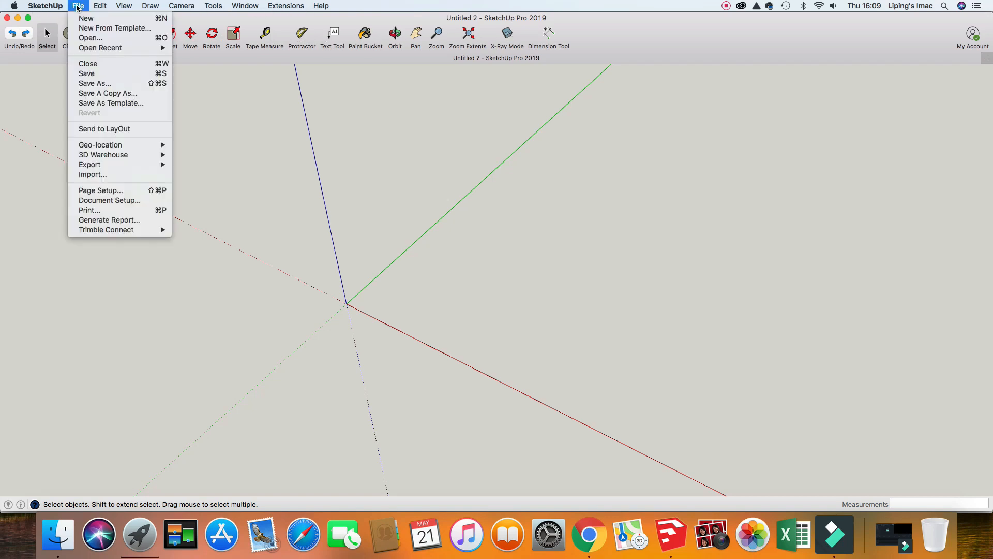
left_click(99, 6)
left_click(100, 6)
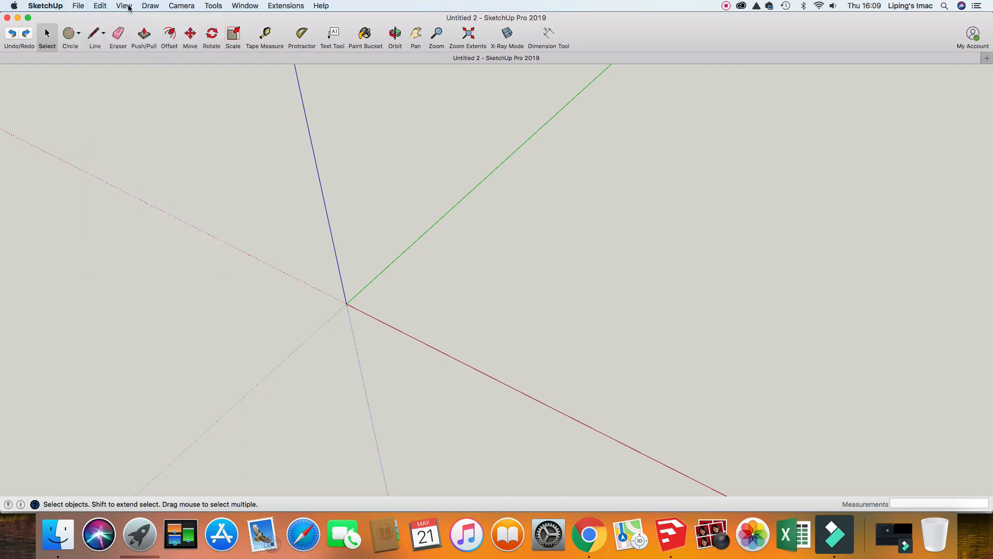
left_click(124, 6)
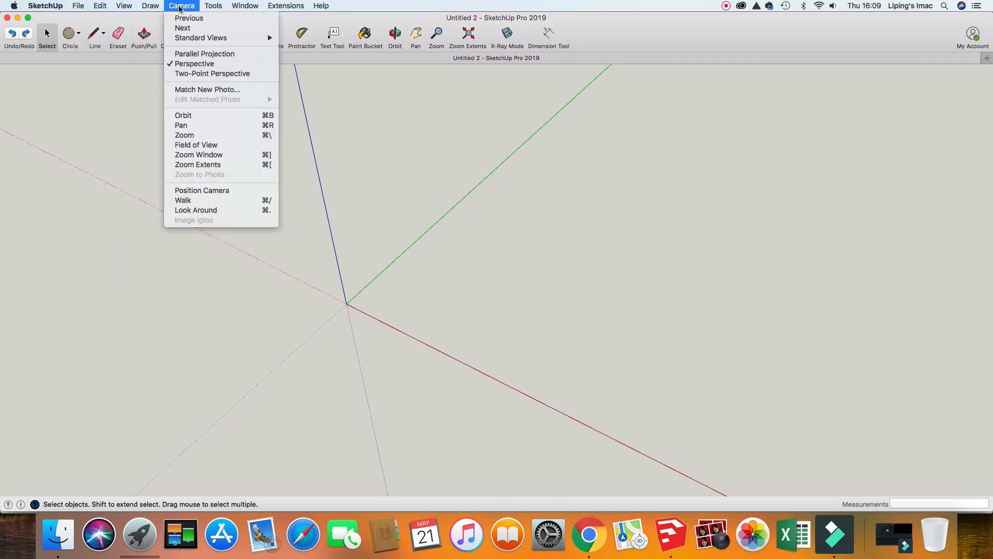
mouse_move(252, 7)
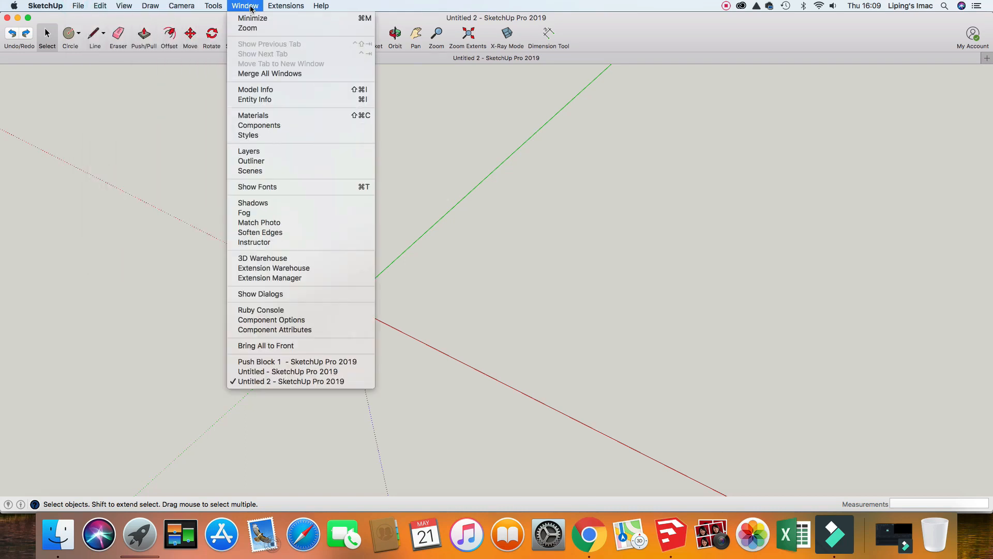
left_click(182, 129)
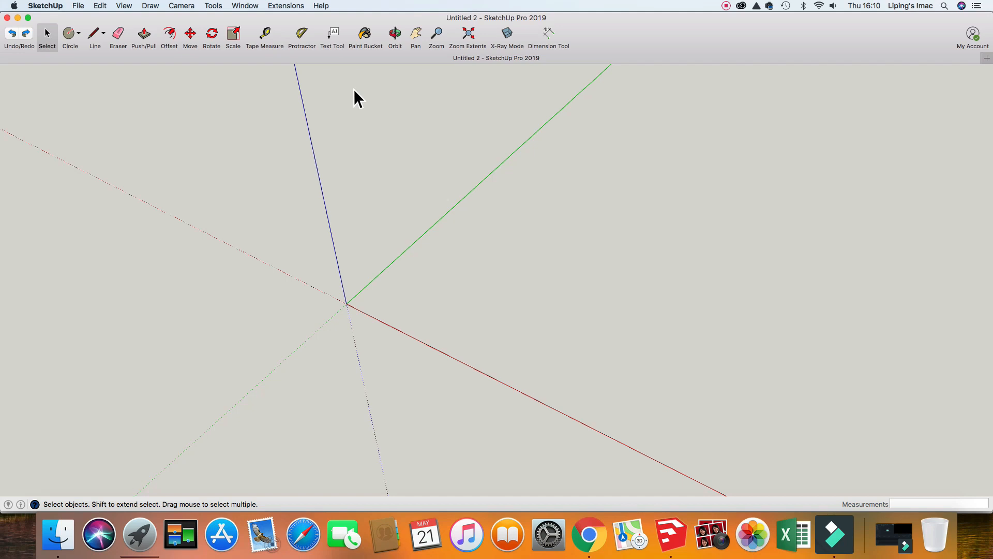
key("p")
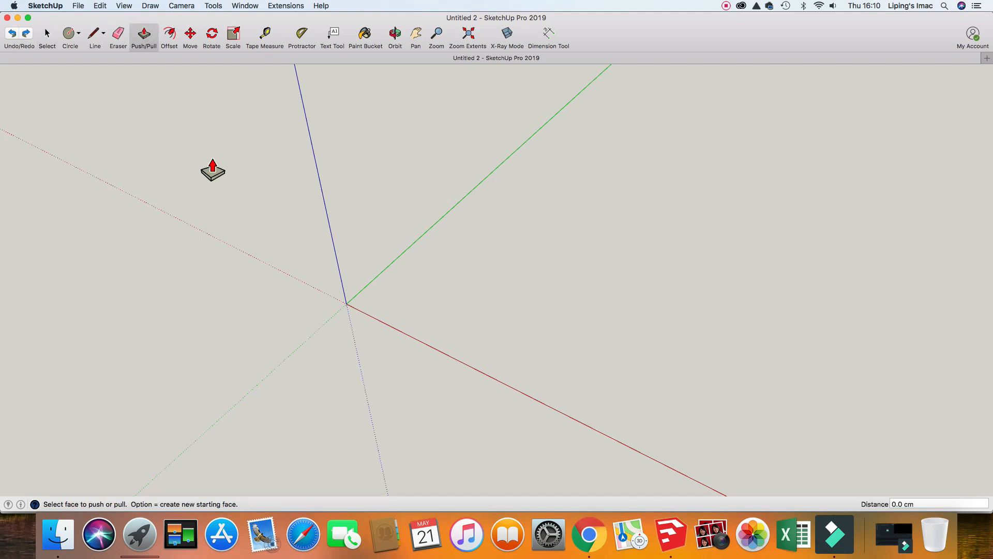
key("m")
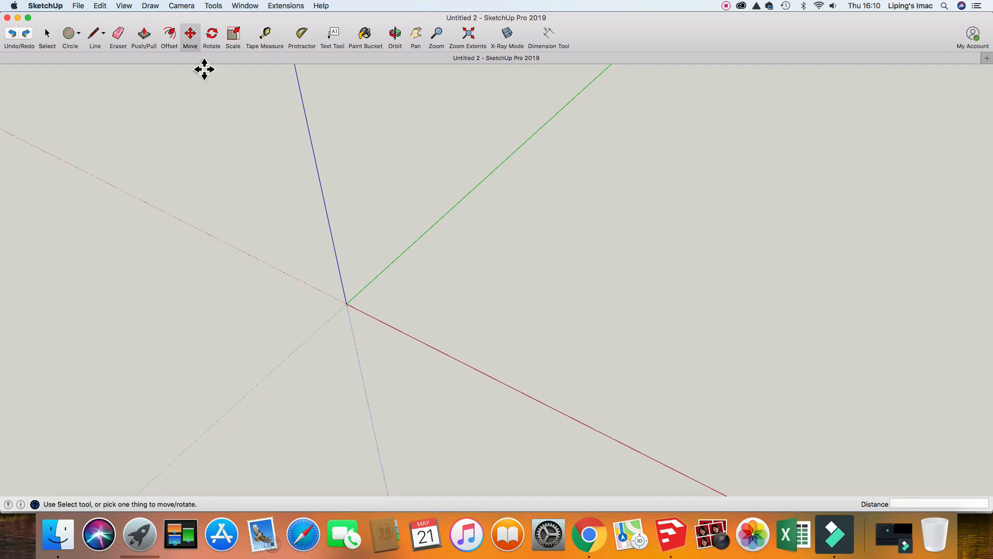
key("l")
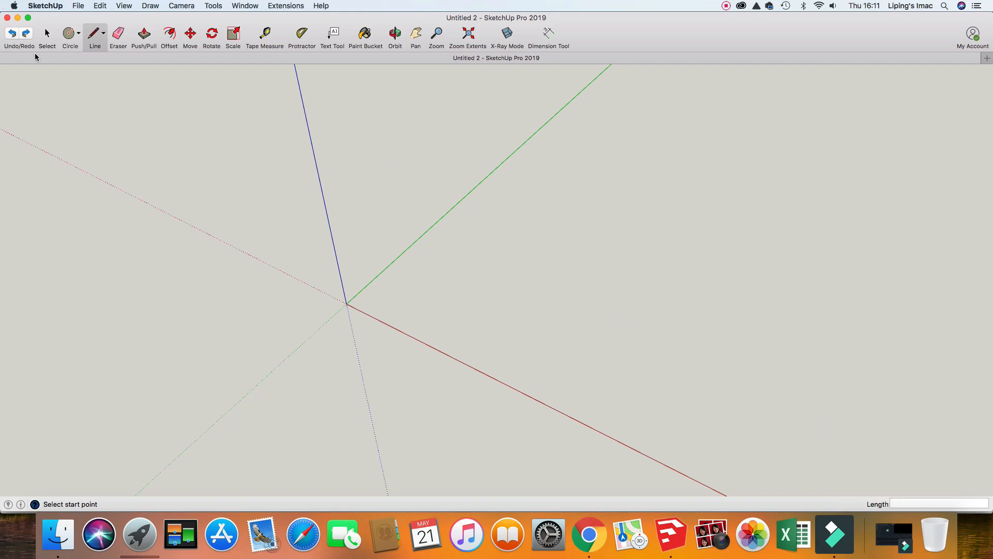
left_click(47, 34)
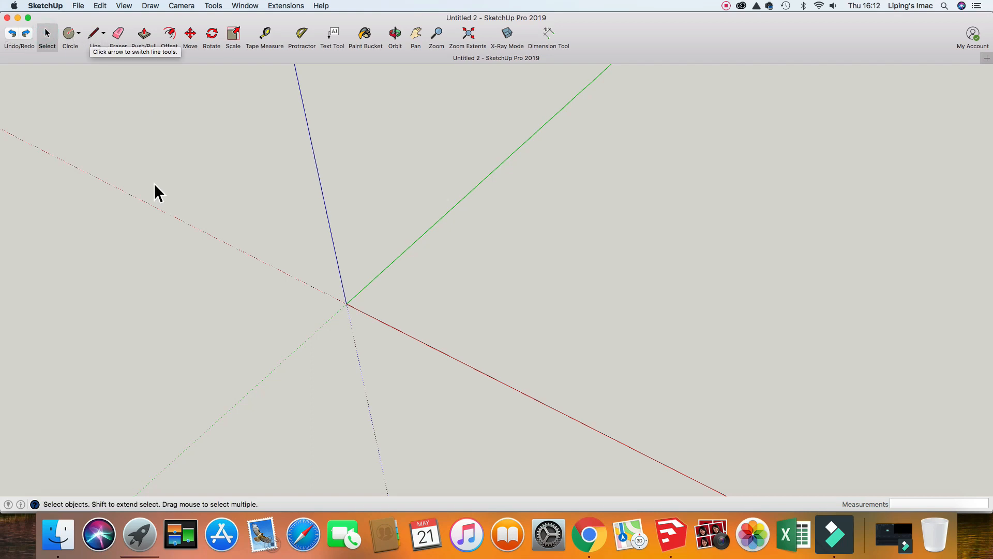
- Draw a rectangle on the ground plane between the red and green axes, close to the origin
left_click(80, 35)
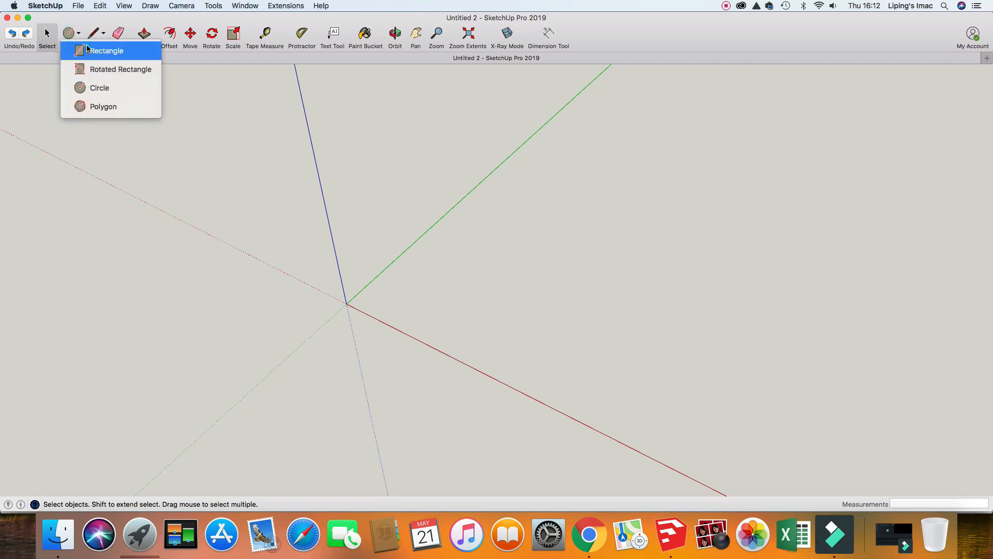
left_click(104, 49)
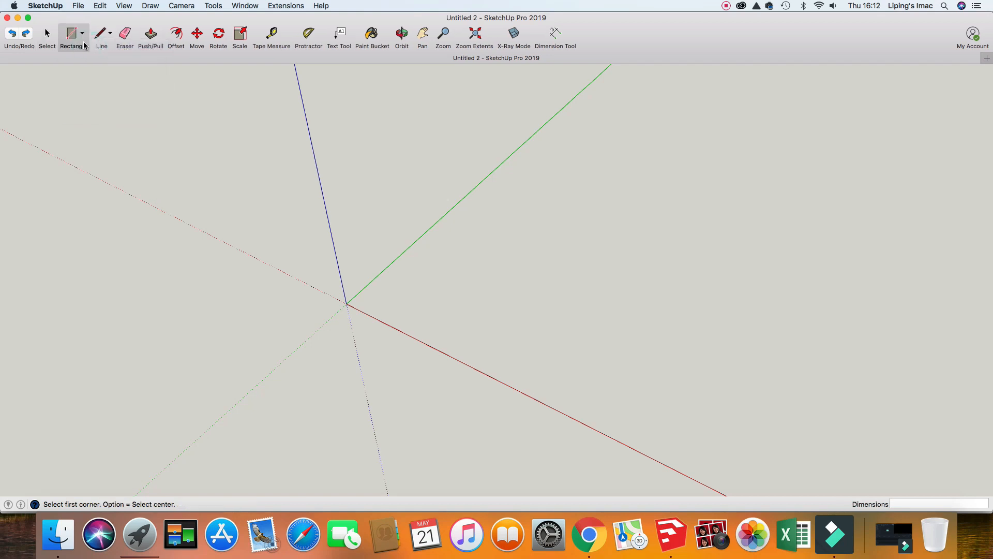
left_click(397, 314)
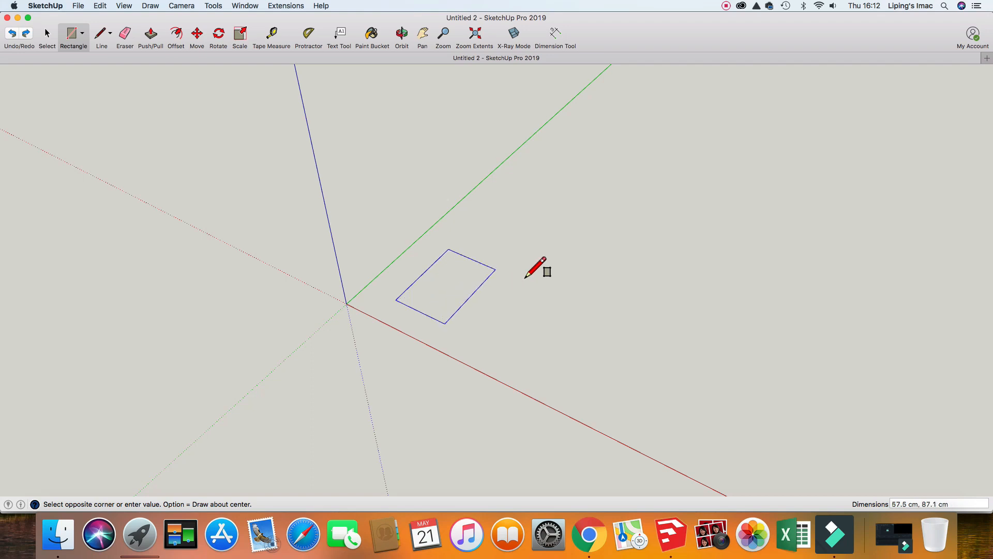
left_click(533, 261)
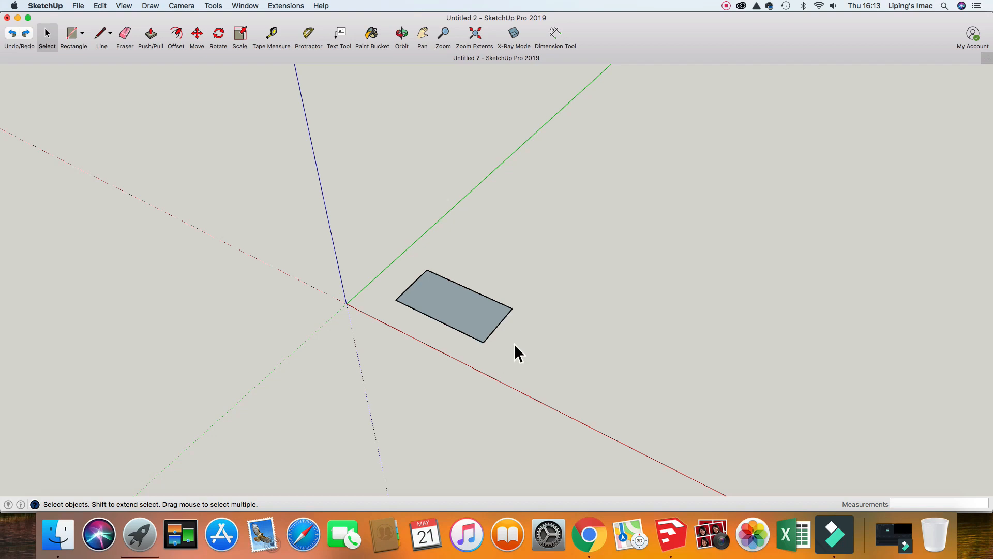
- Try selecting the rectangle's face, its individual edges and the whole rectangle, and clear the selection
left_click(471, 312)
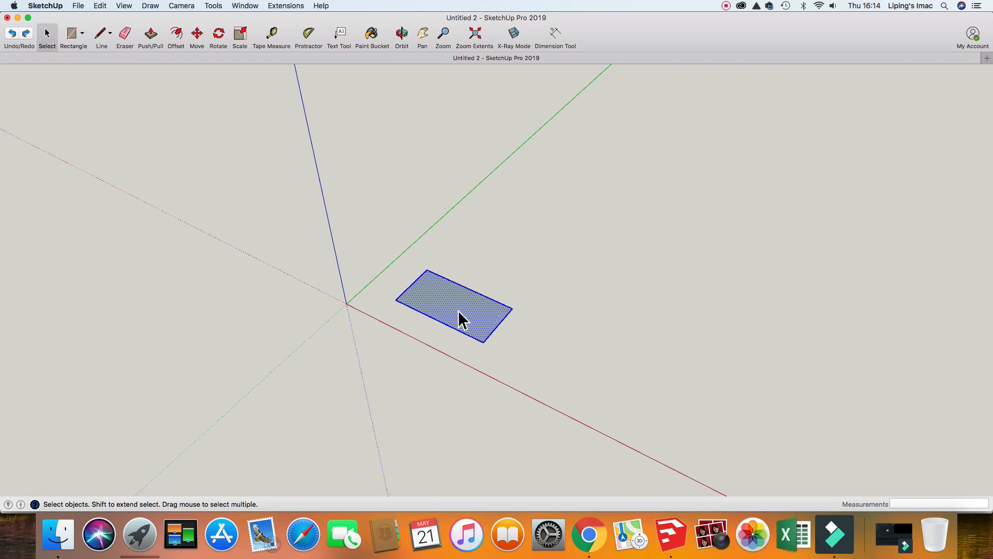
left_click(500, 330)
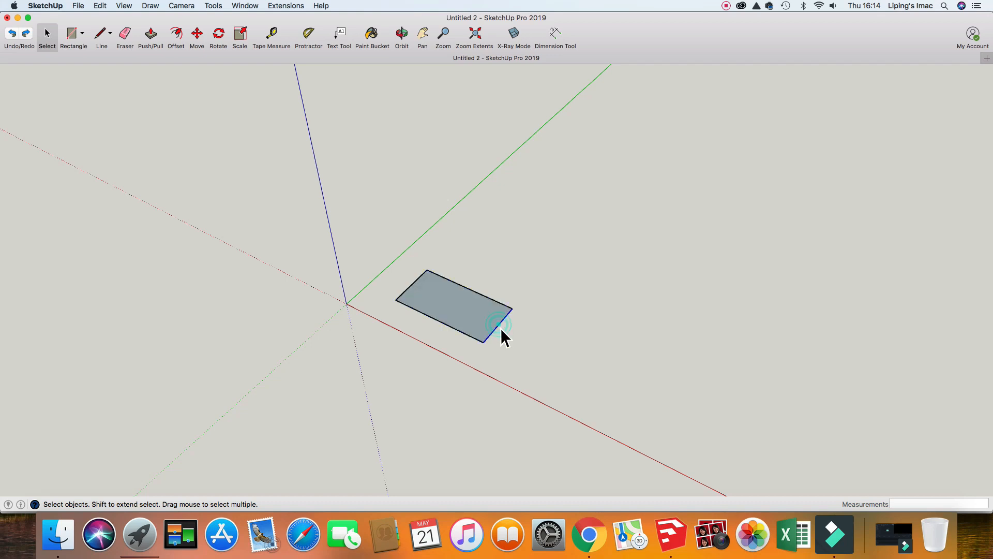
left_click(486, 299)
left_click(436, 324)
left_click(483, 320)
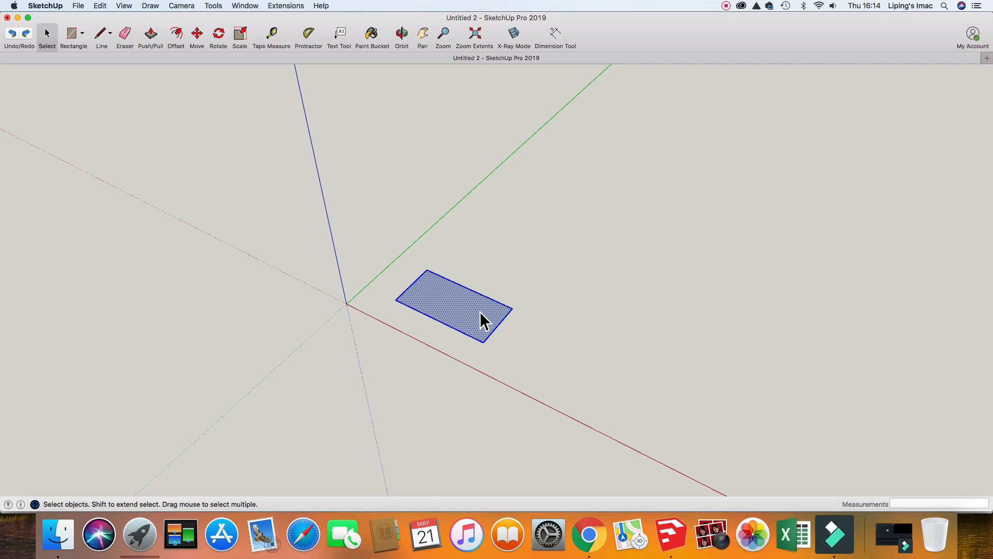
left_click(535, 329)
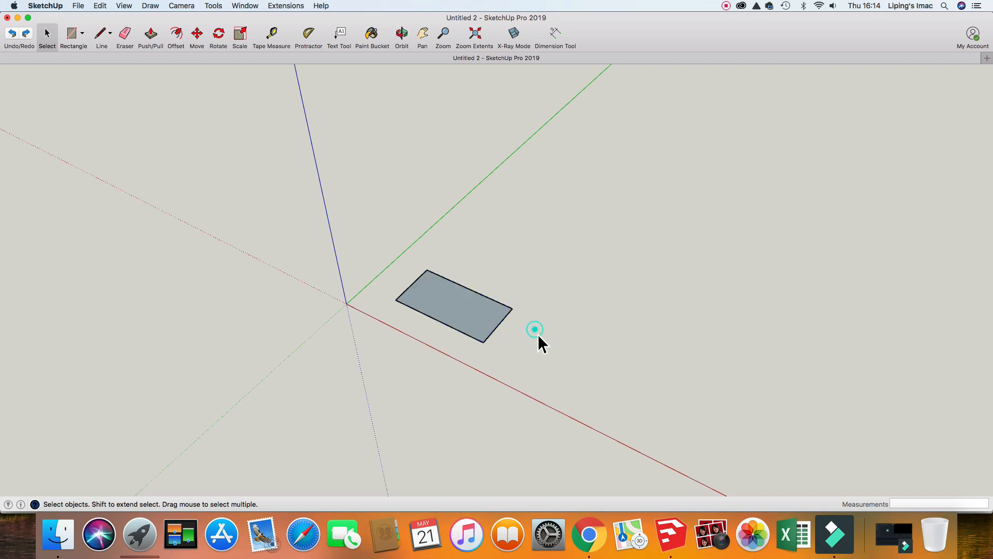
- Select the whole rectangle with its edges and move it about 26 cm
left_click(457, 310)
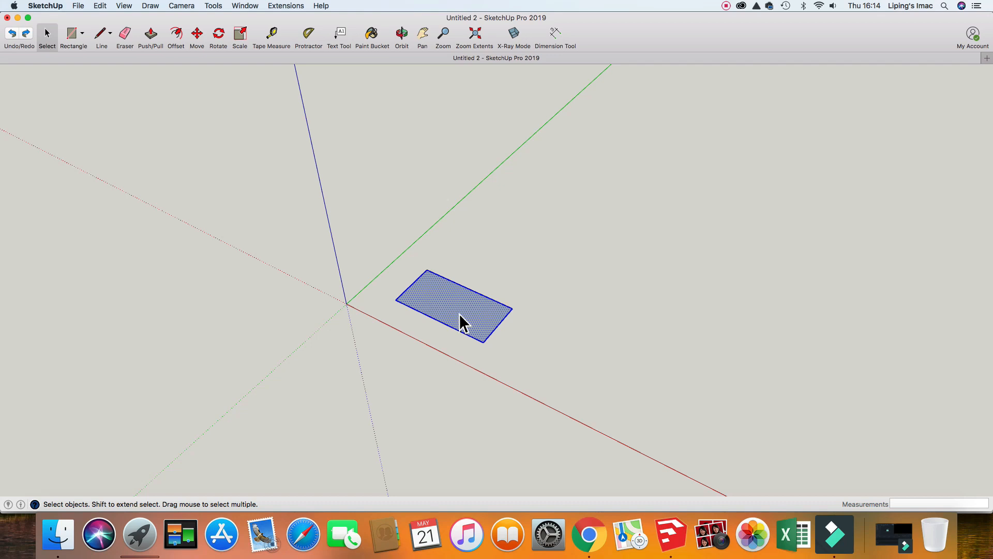
left_click(200, 33)
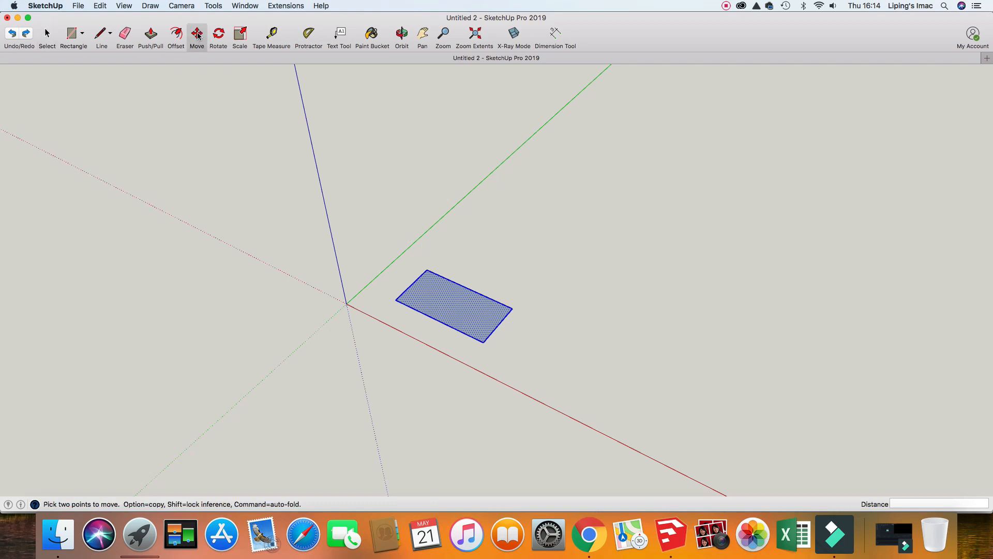
left_click(480, 319)
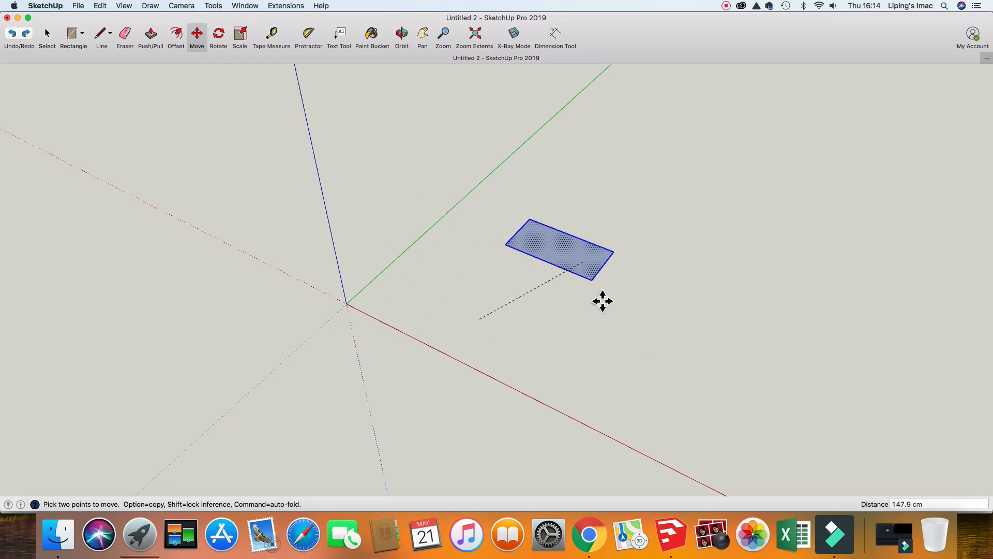
left_click(471, 300)
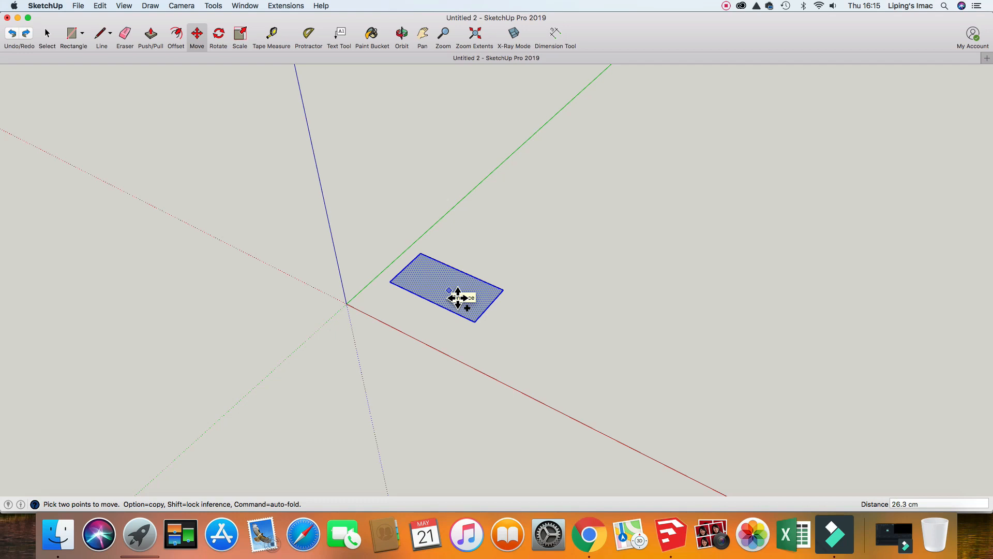
- Copy the rectangle three times into a two-by-two layout, with successive offsets of about 98 cm, 135 cm and 84.5 cm
left_click(458, 298)
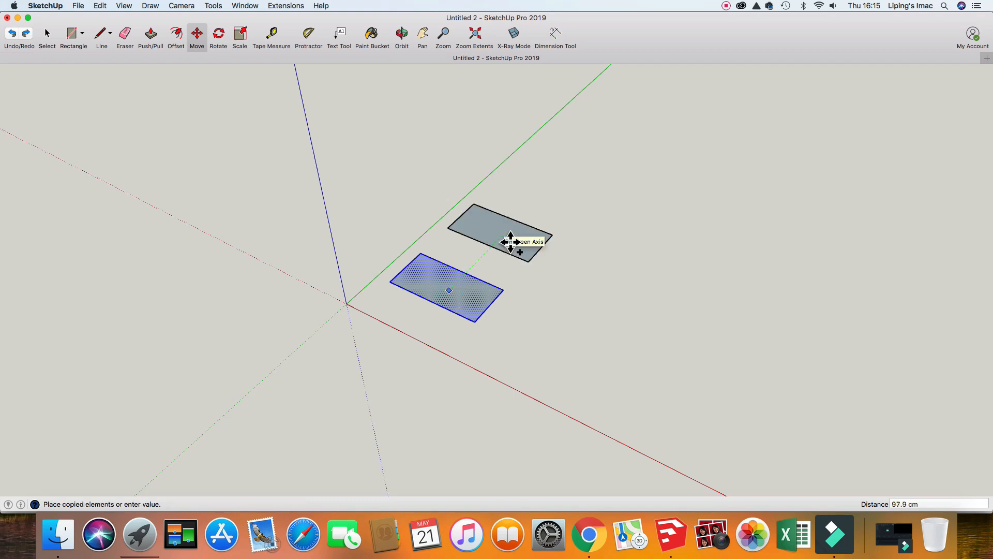
left_click(510, 244)
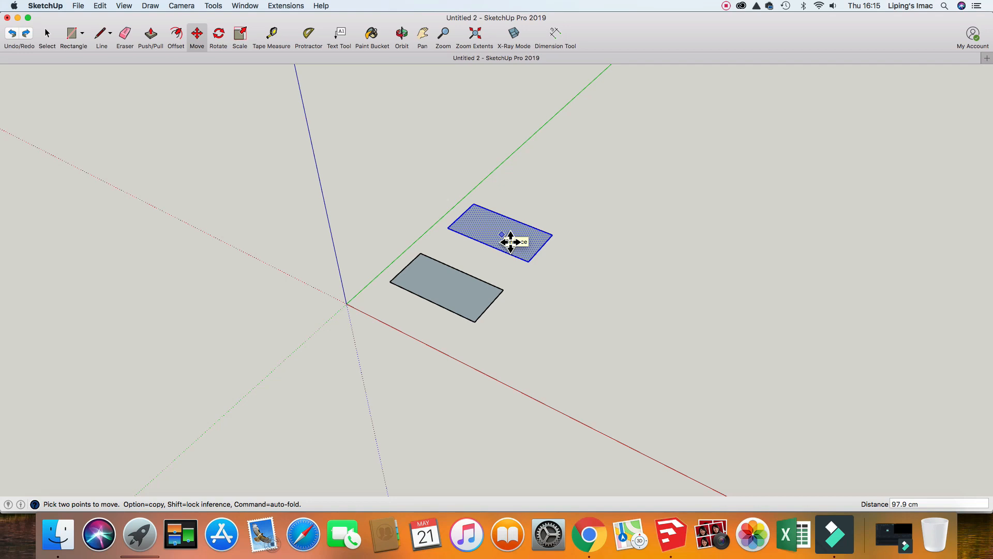
key("alt")
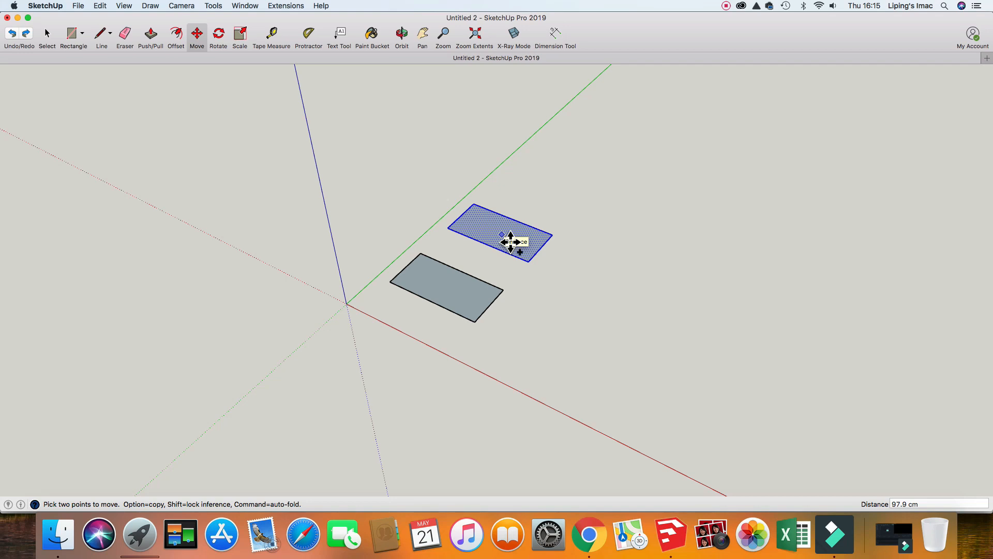
left_click(627, 293)
left_click(626, 294)
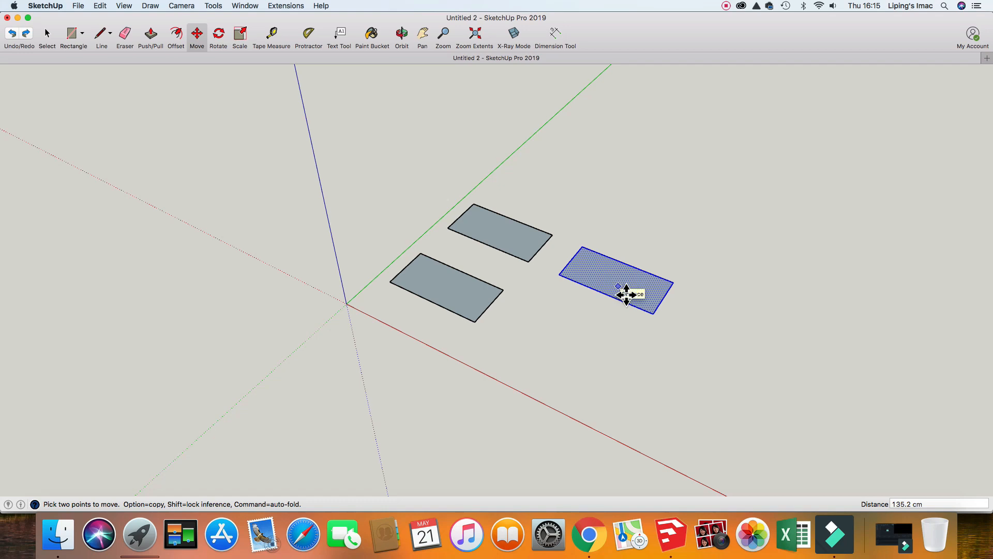
left_click(625, 293)
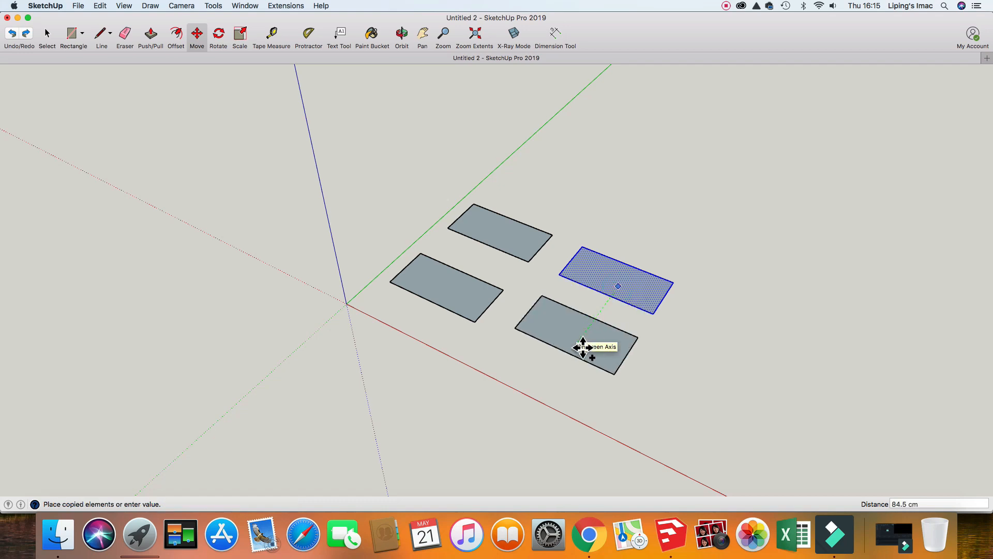
left_click(583, 348)
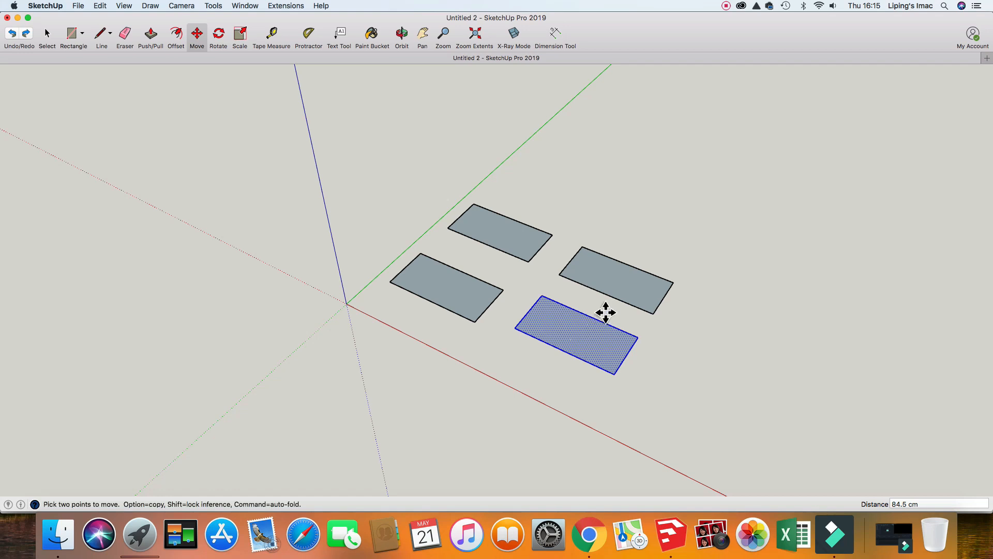
key("space")
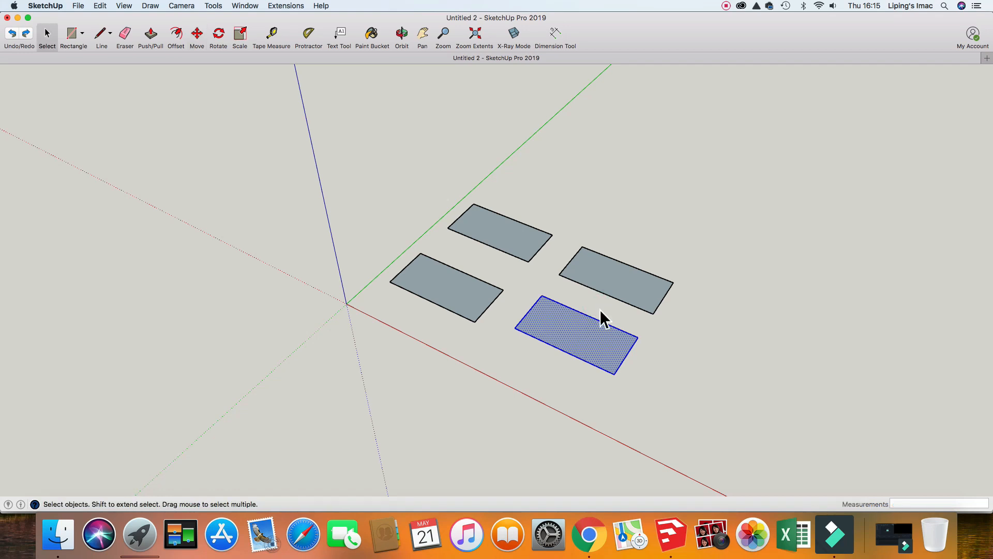
- Undo the rectangle copies and the move made before them, leaving the single original rectangle
left_click(11, 35)
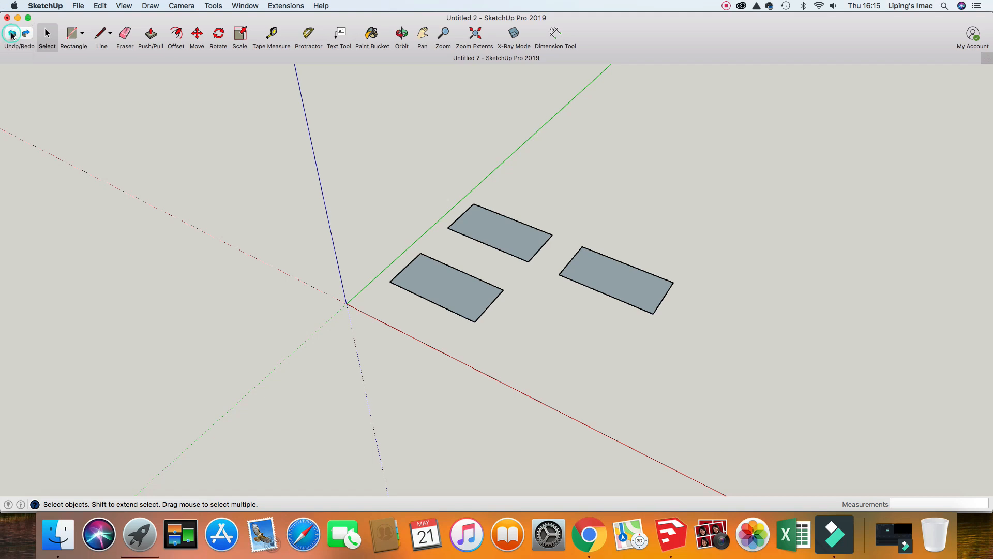
left_click(11, 35)
left_click(11, 35)
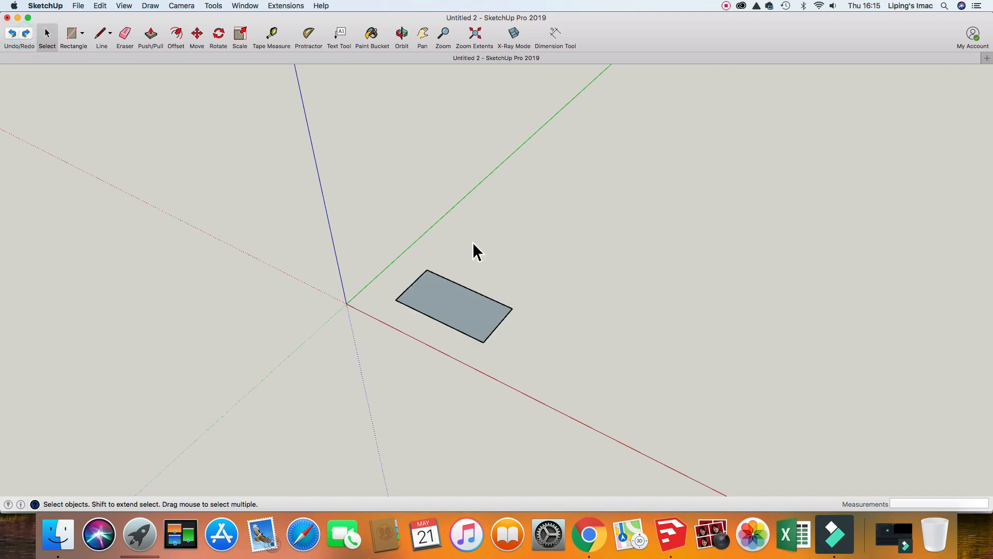
- Push/Pull the rectangle's face upward 60 cm to form a box
left_click(466, 311)
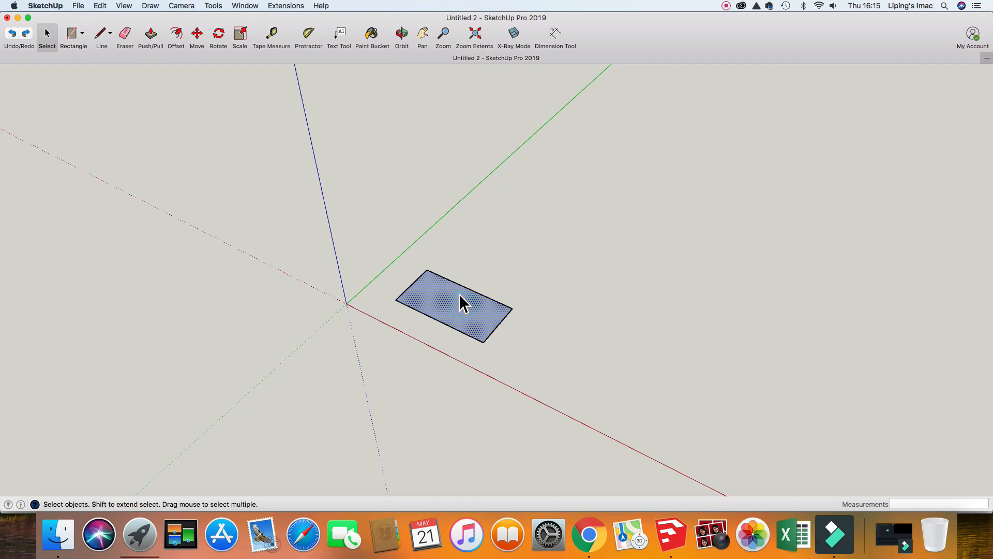
left_click(149, 38)
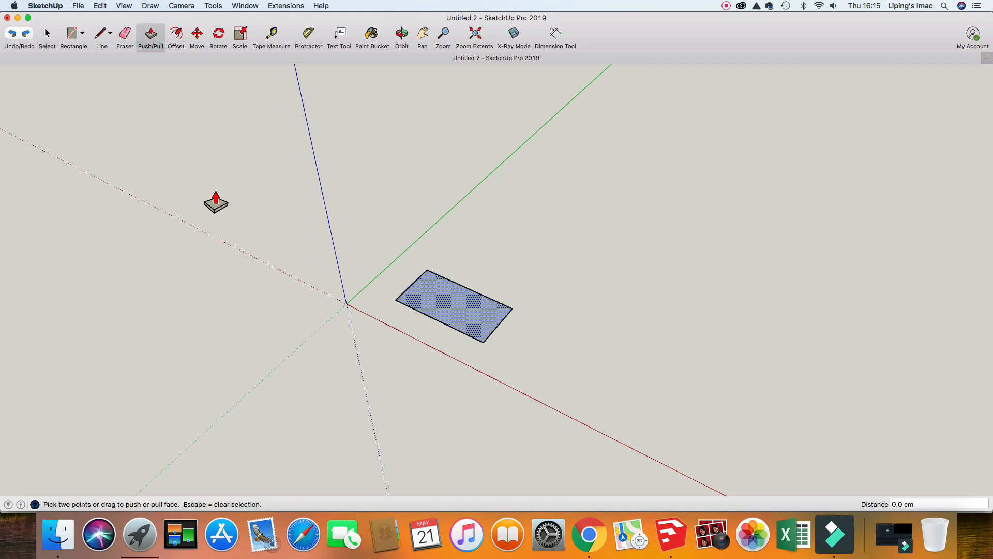
left_click(461, 309)
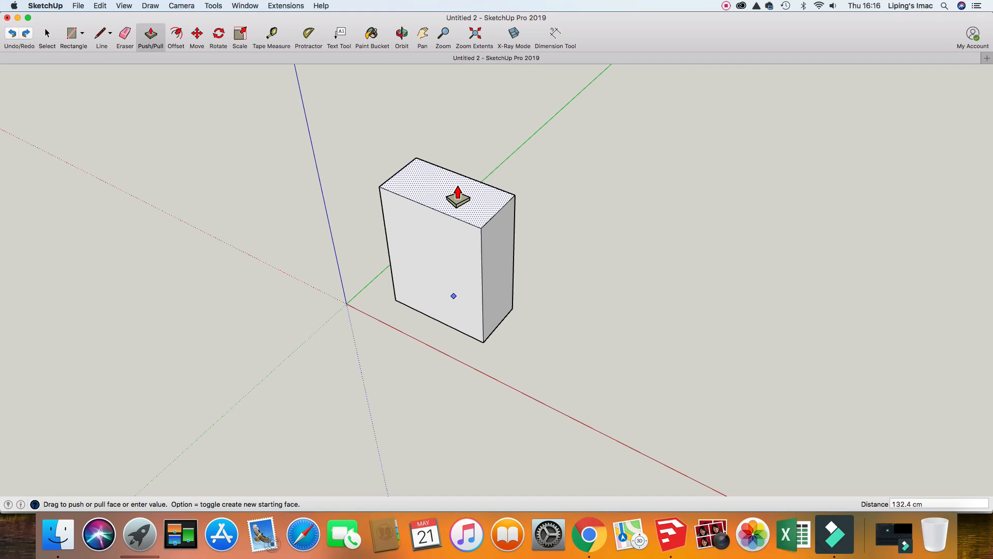
type("60")
key("Return")
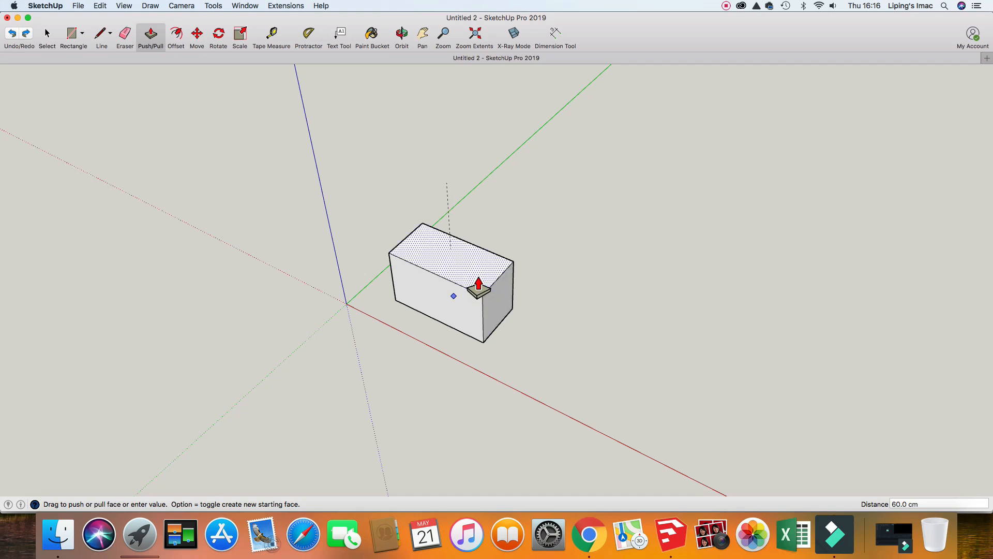
- Push/Pull the box's narrow end face outward along the red axis and push it back in about 62 cm
key("space")
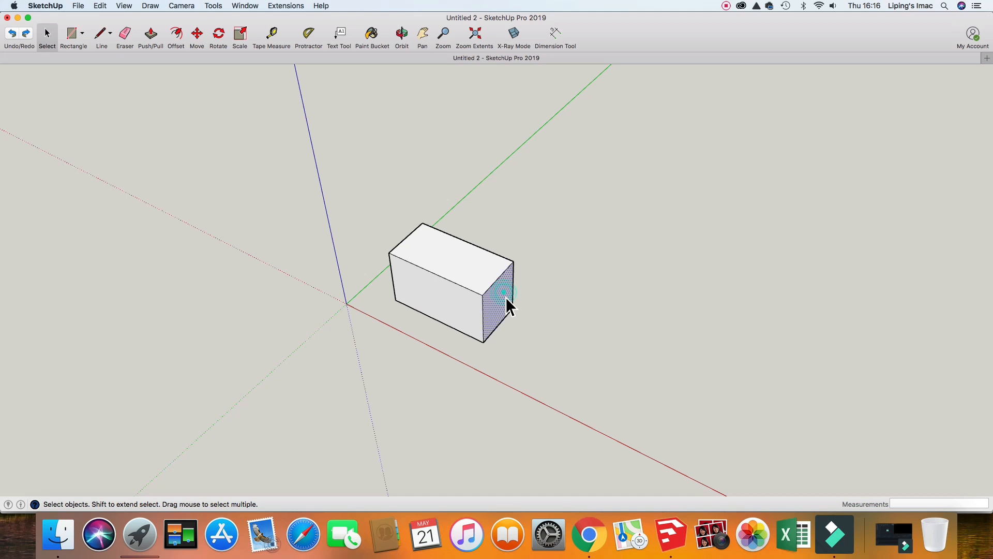
key("p")
left_click_drag(558, 317, 620, 337)
left_click(527, 344)
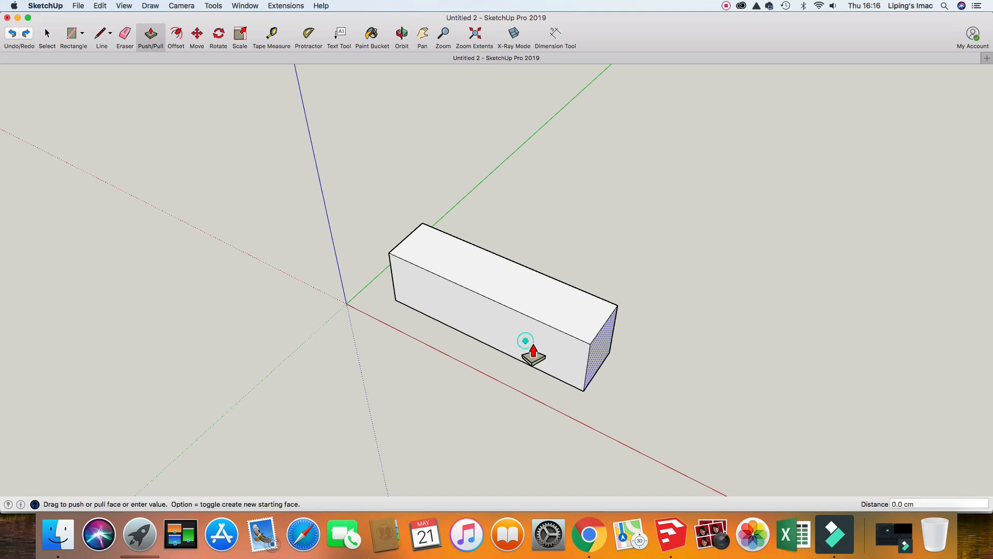
key("super+z")
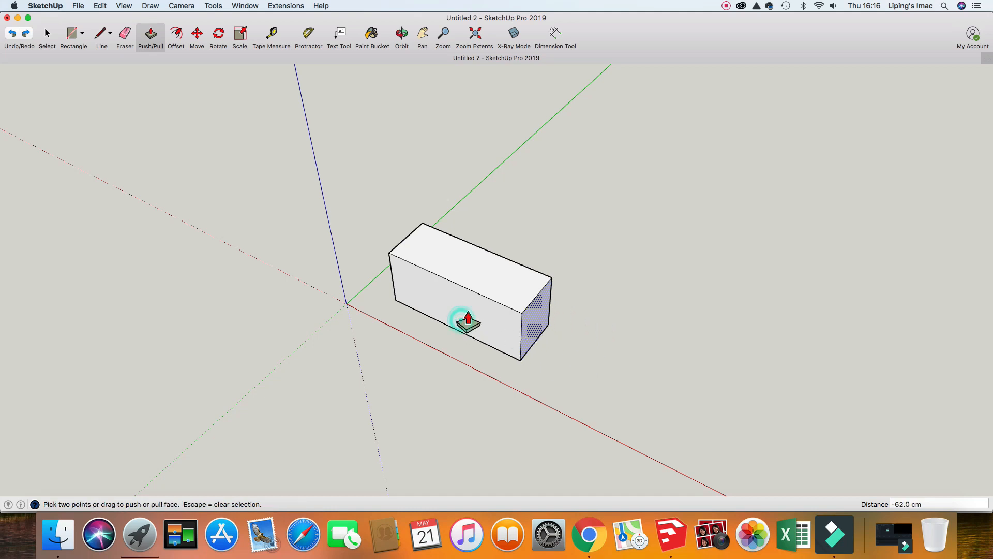
- Select the box's long front face and push it inward about 2.3 cm
left_click(463, 315)
key("space")
left_click(464, 317)
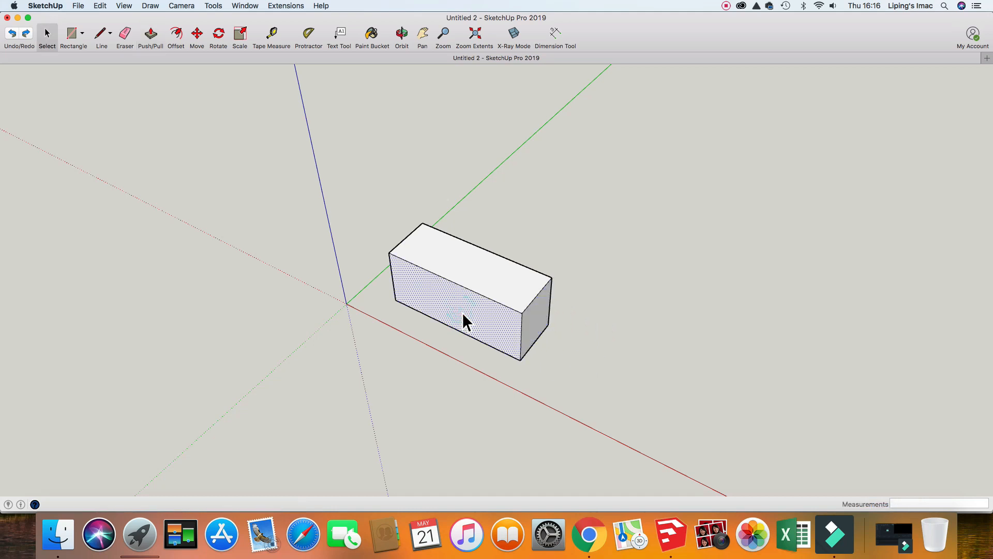
key("p")
left_click(463, 314)
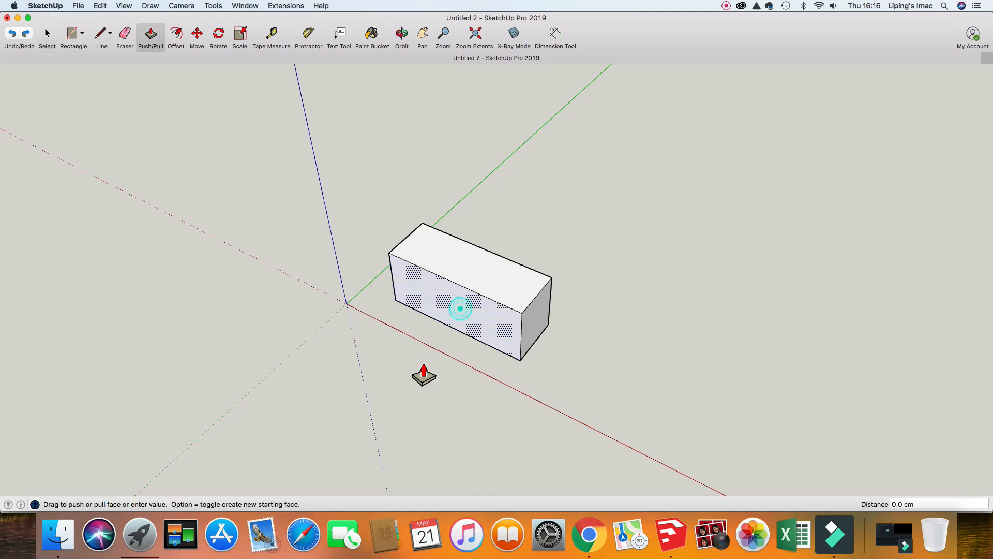
left_click(470, 321)
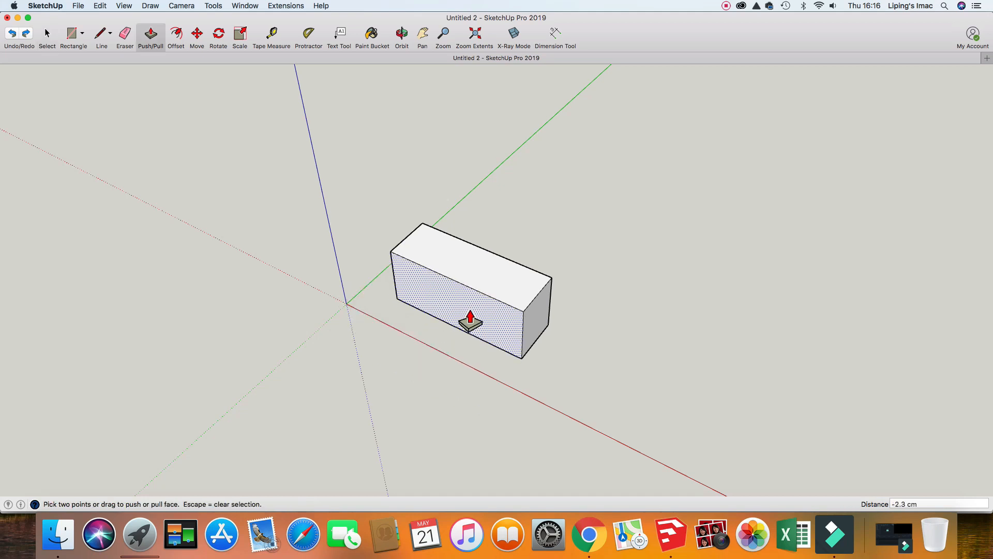
- Try to Push/Pull the box's unselected side faces while only the top face is selected
key("space")
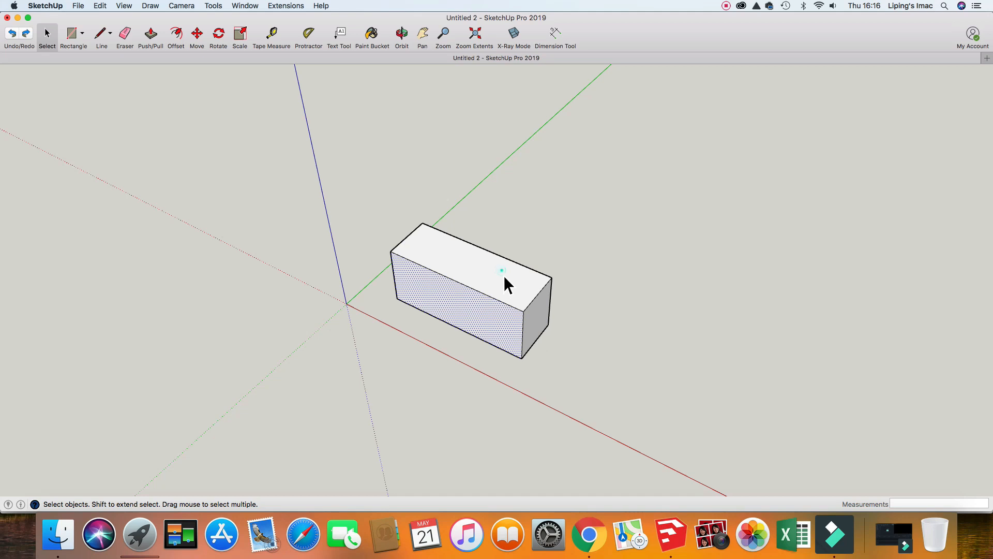
left_click(504, 278)
key("p")
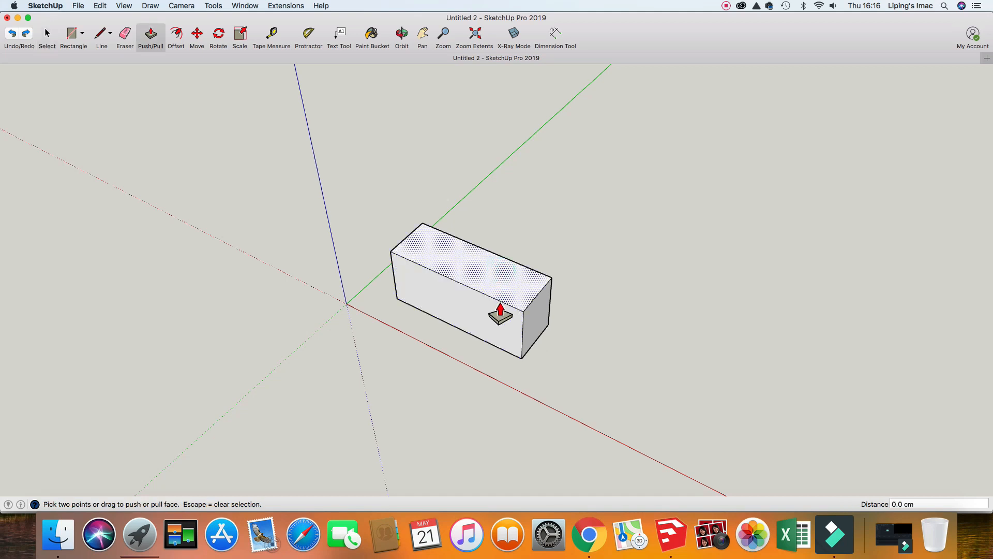
left_click(535, 306)
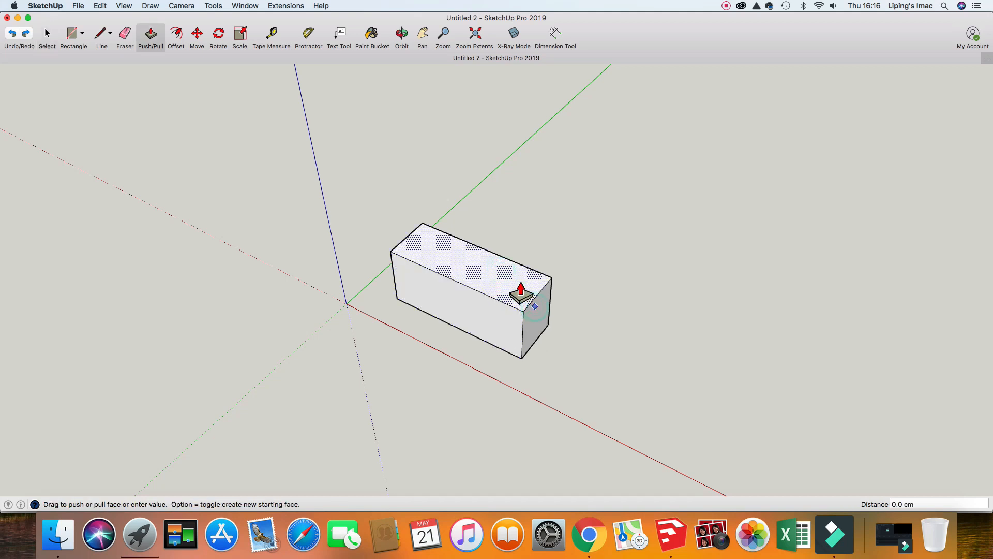
key("space")
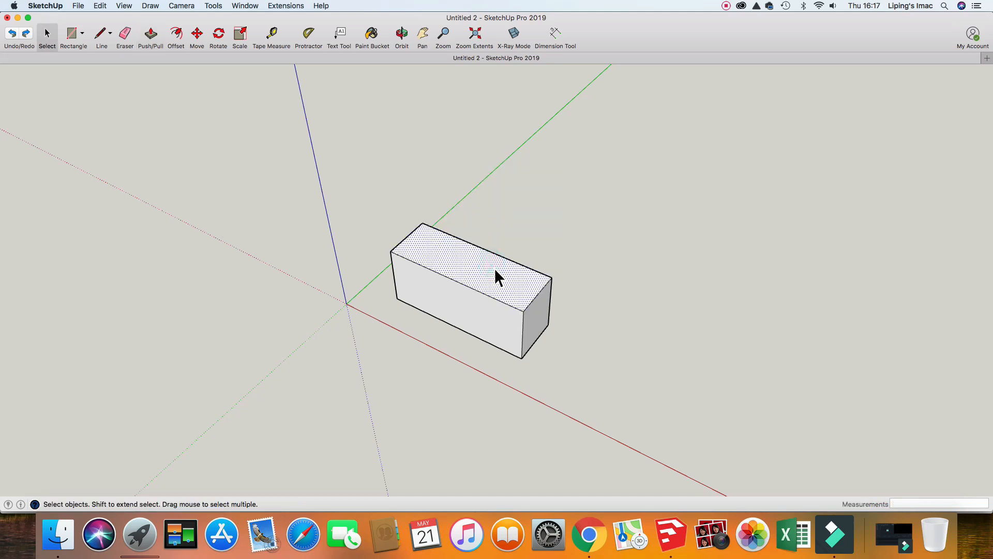
key("p")
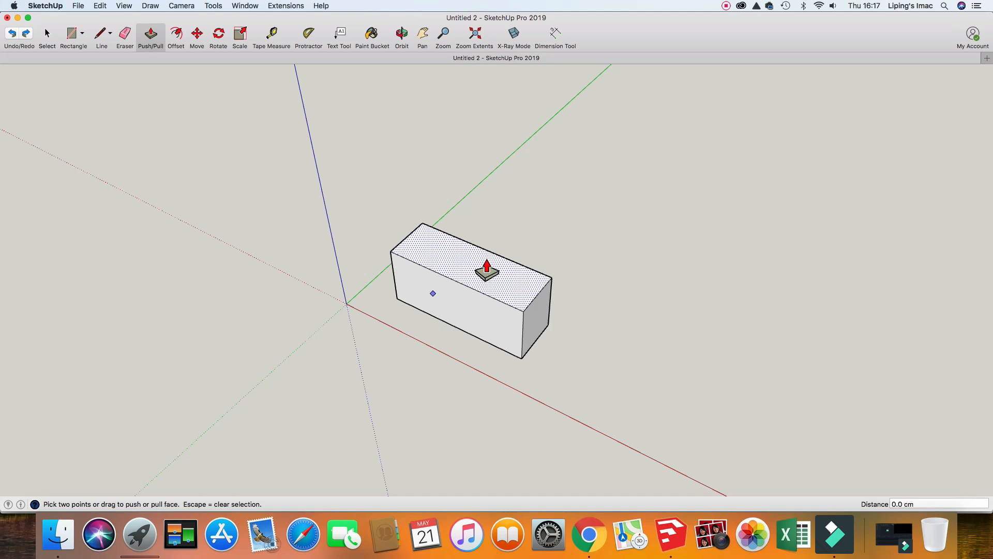
key("space")
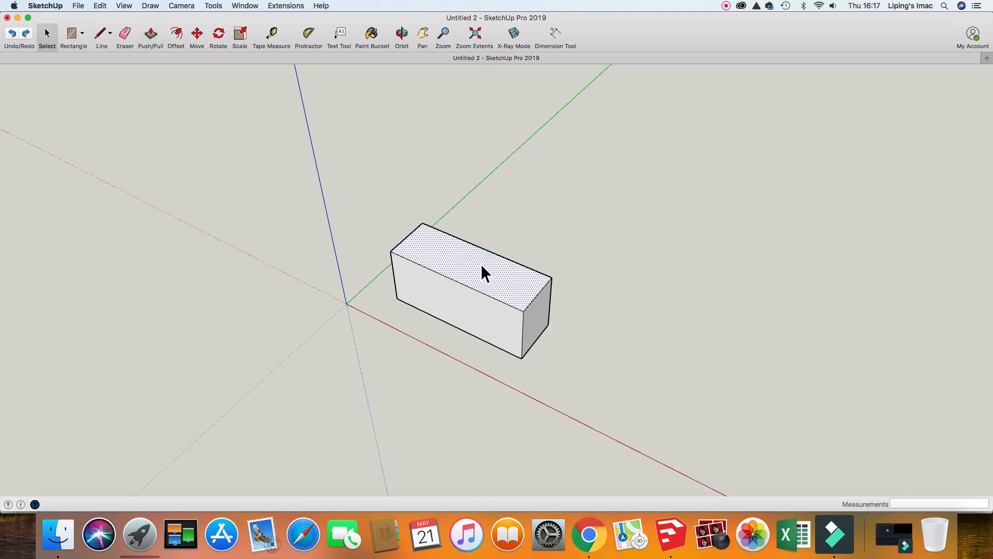
- Try selecting different faces of the box, and pull the selected top face up about 70 cm
left_click(493, 324)
left_click(547, 322)
left_click(524, 290)
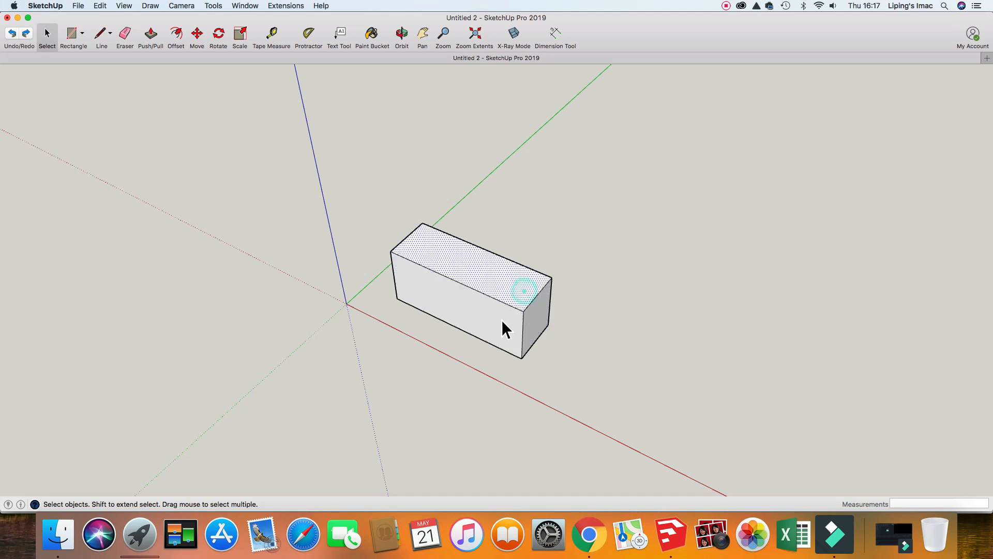
left_click(499, 314)
left_click(507, 286)
key("p")
left_click_drag(511, 283, 504, 224)
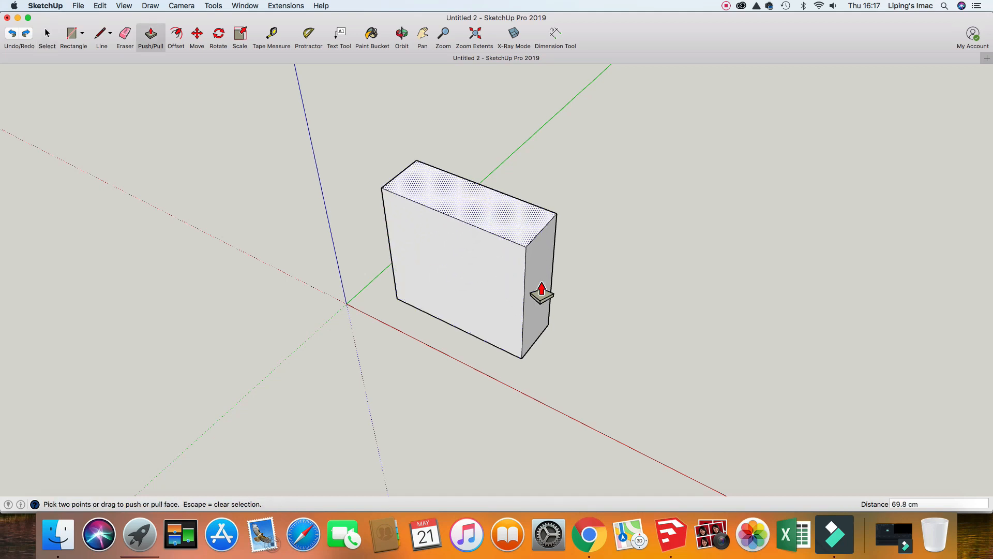
- Pull the box's narrow end face outward, push it back in about 115 cm, and clear the selection
key("space")
left_click(544, 286)
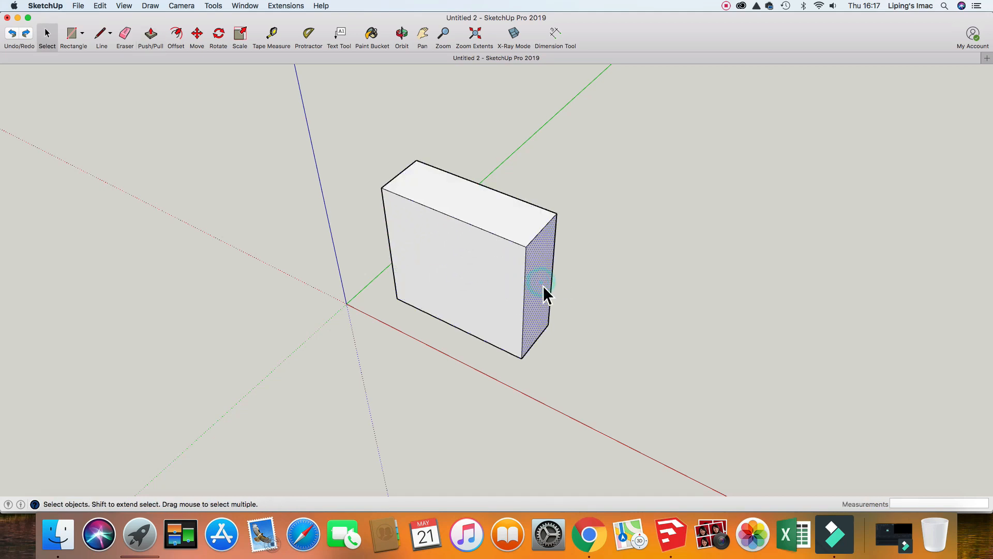
key("p")
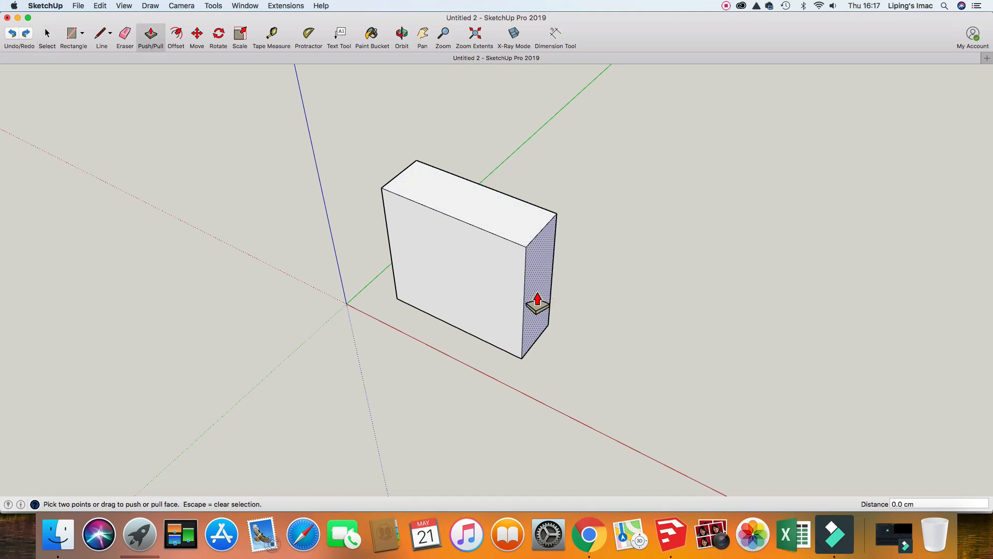
left_click_drag(539, 293, 624, 341)
key("super+z")
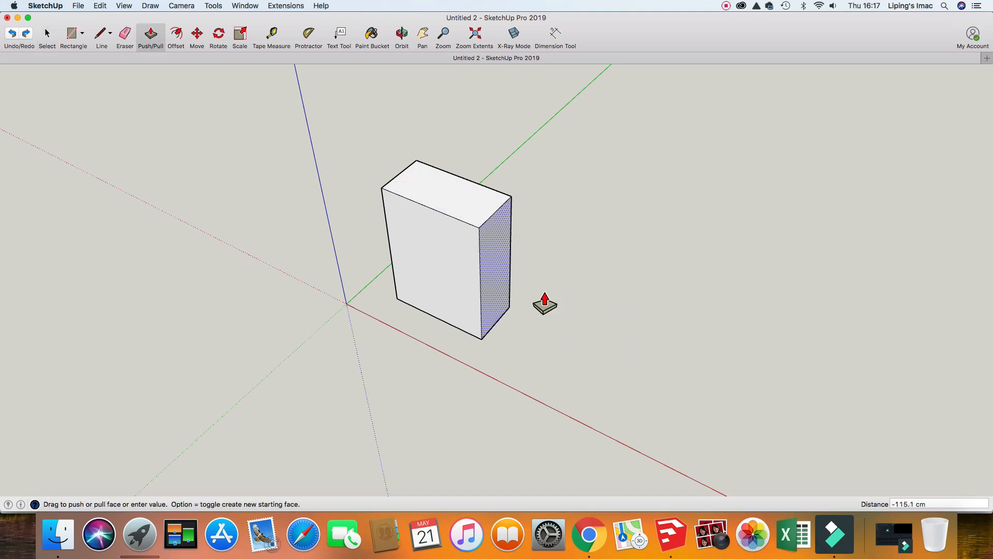
key("space")
left_click(539, 293)
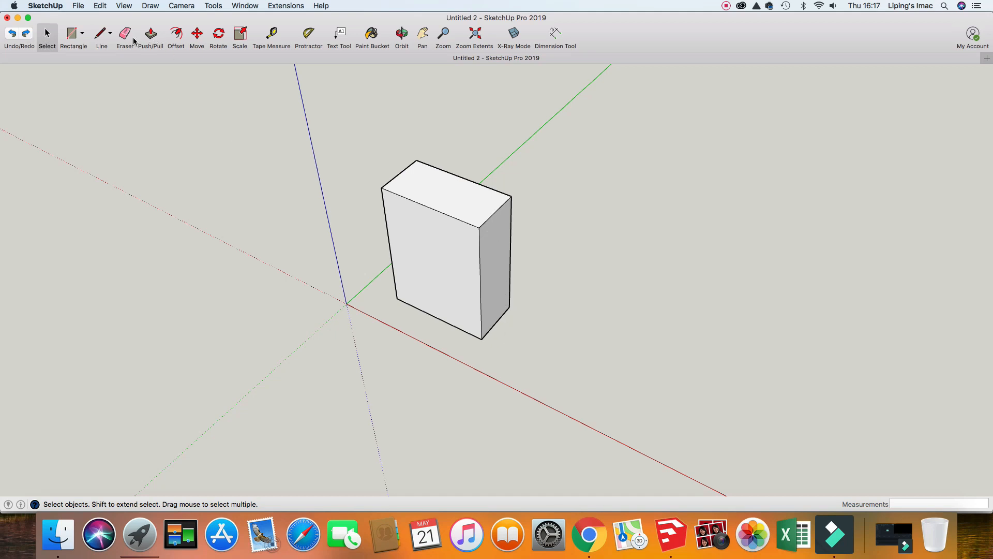
- Draw a vertical line about 130 cm long down the box's narrow end face, close to its rear edge
left_click(101, 36)
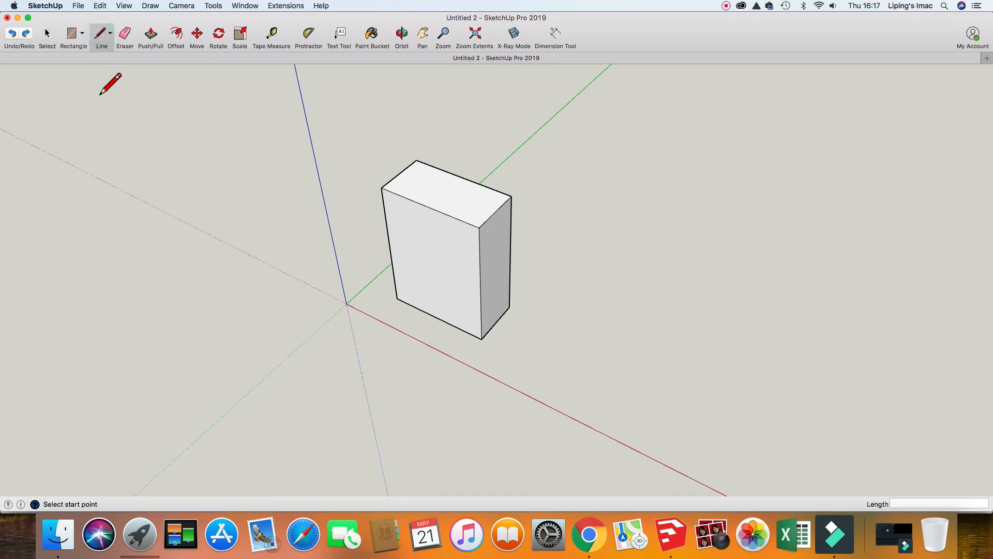
left_click(501, 206)
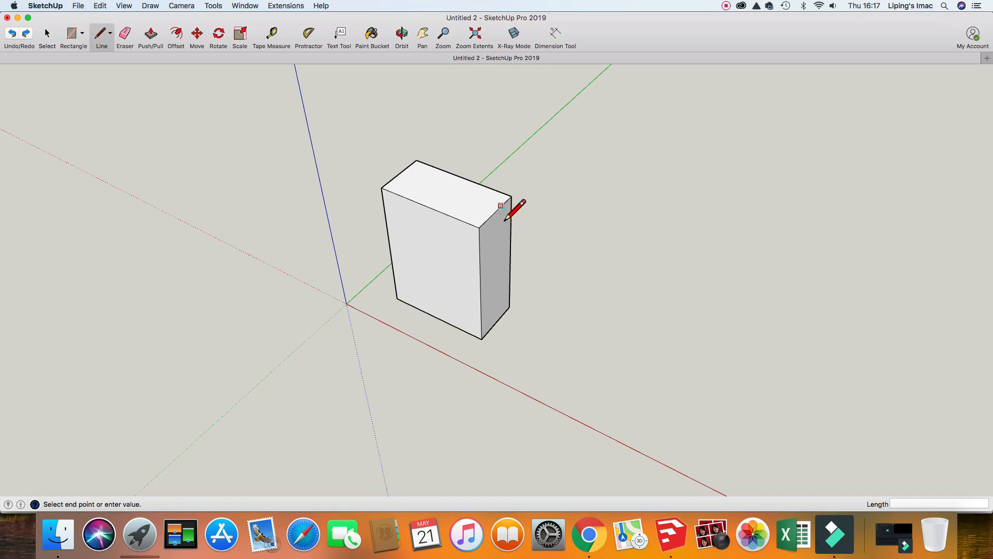
left_click(501, 317)
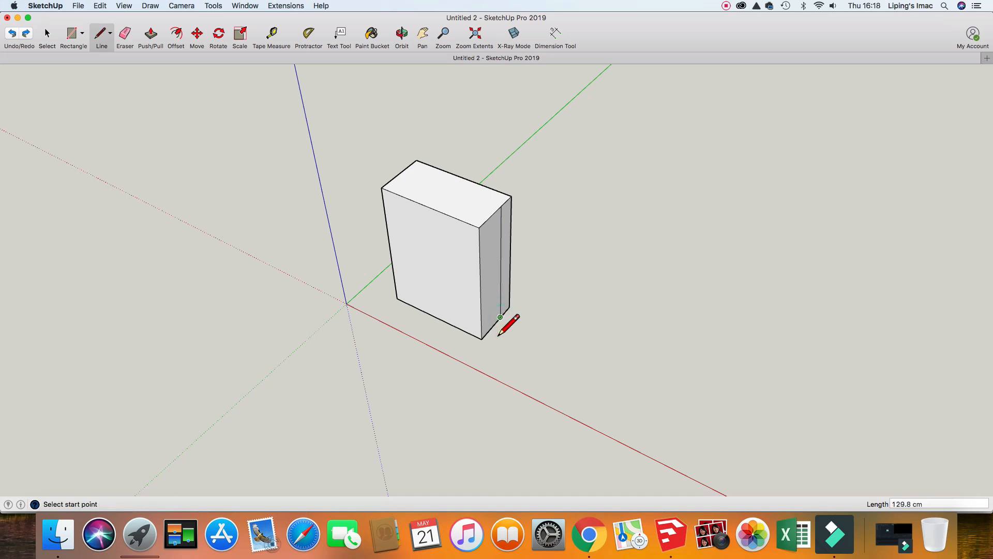
scroll(499, 336, "up", 3)
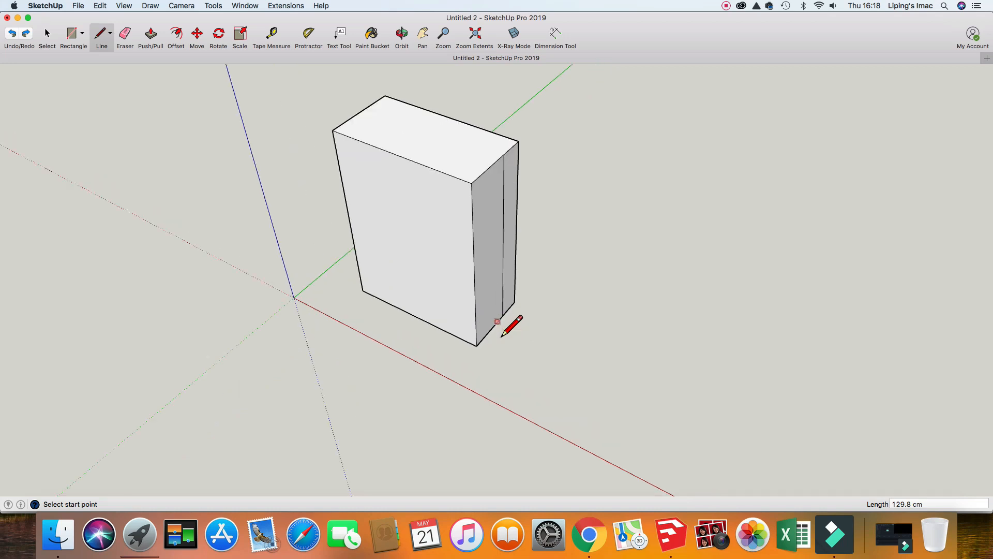
- Draw a second vertical line about 130 cm long down the box's narrow end face, just in front of the first line
left_click(498, 325)
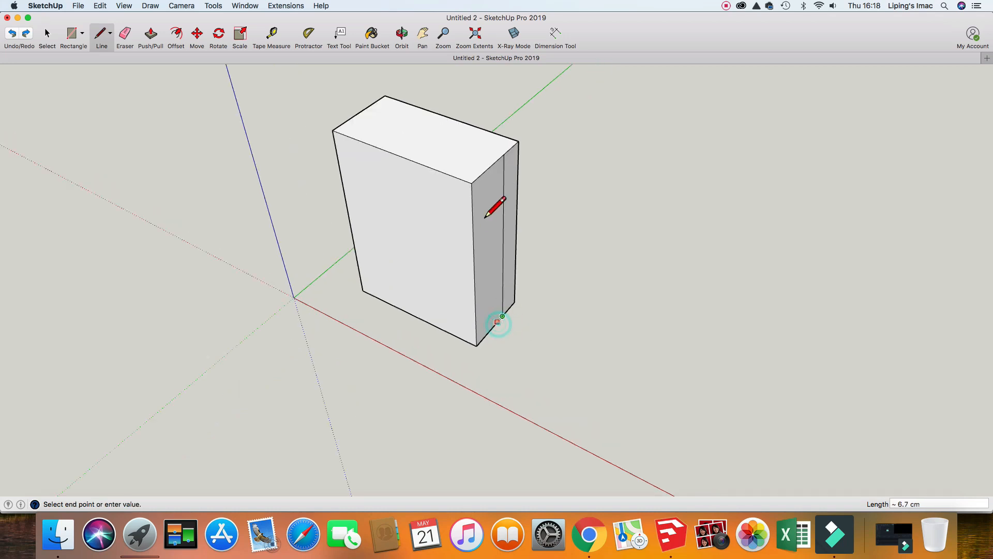
left_click(497, 162)
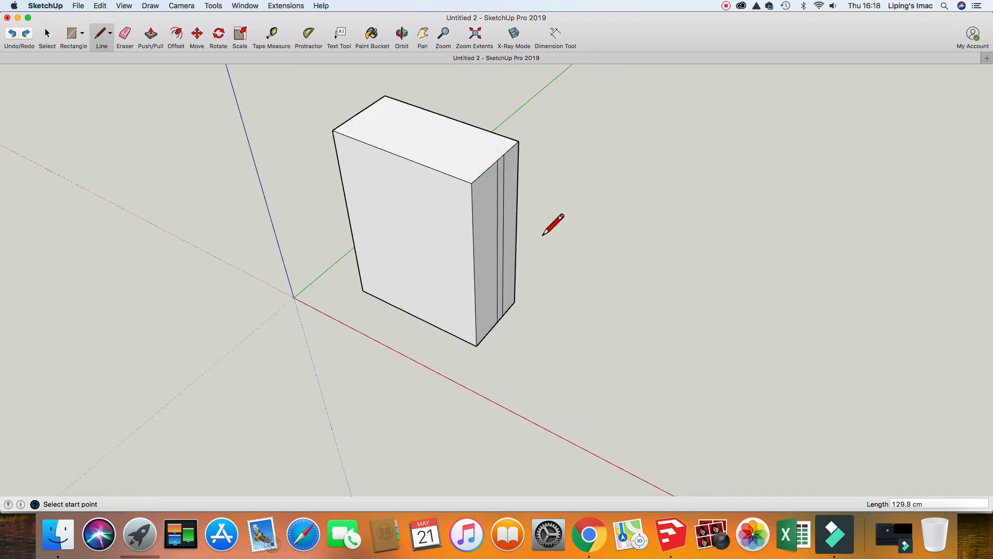
key("space")
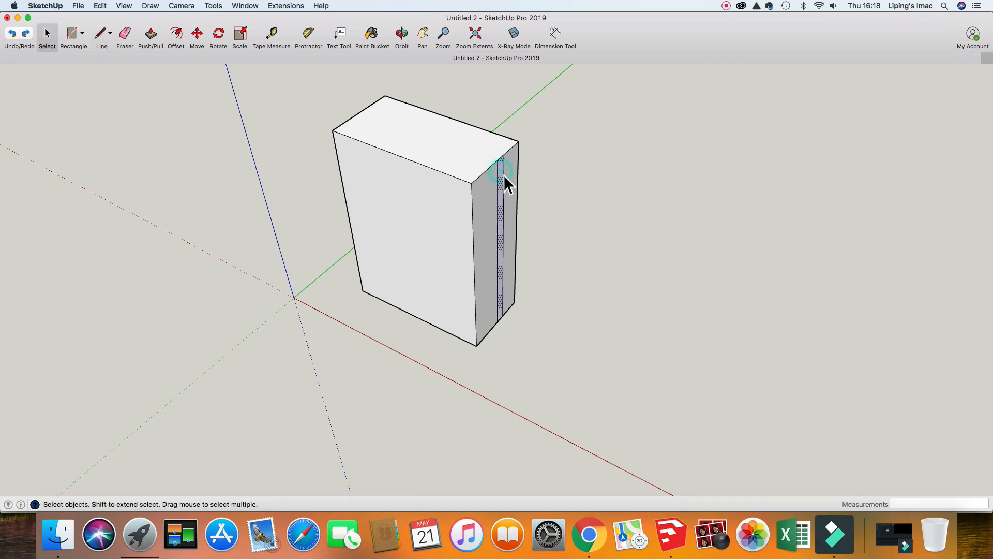
- Pull the narrow strip between the two lines out about 9 cm, and push it back in about 14 cm to form a vertical groove
left_click(151, 34)
left_click(504, 175)
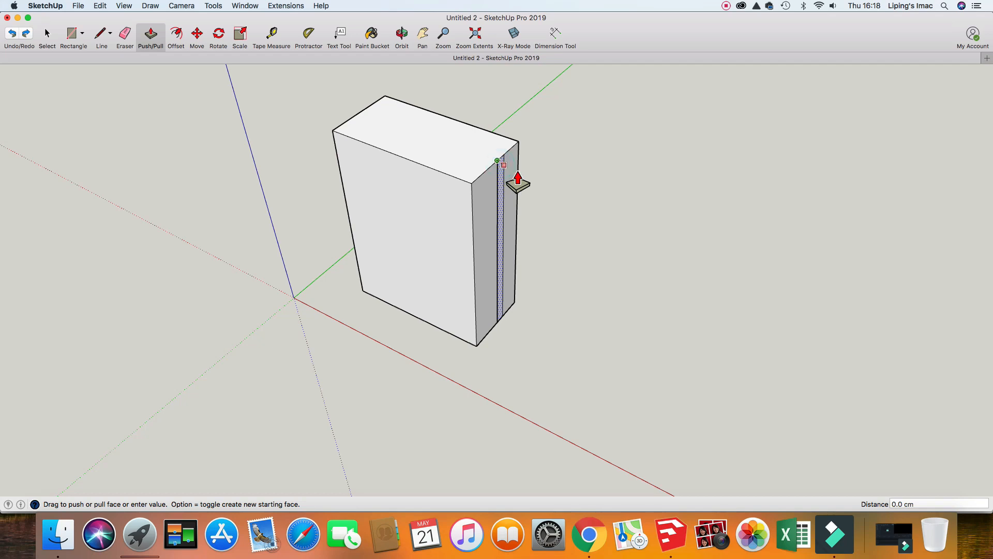
left_click(514, 174)
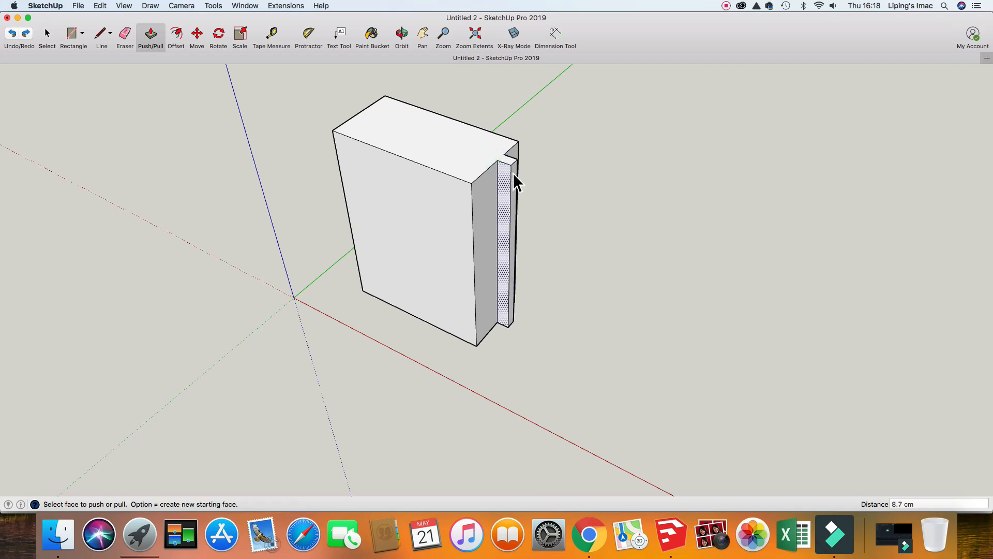
key("space")
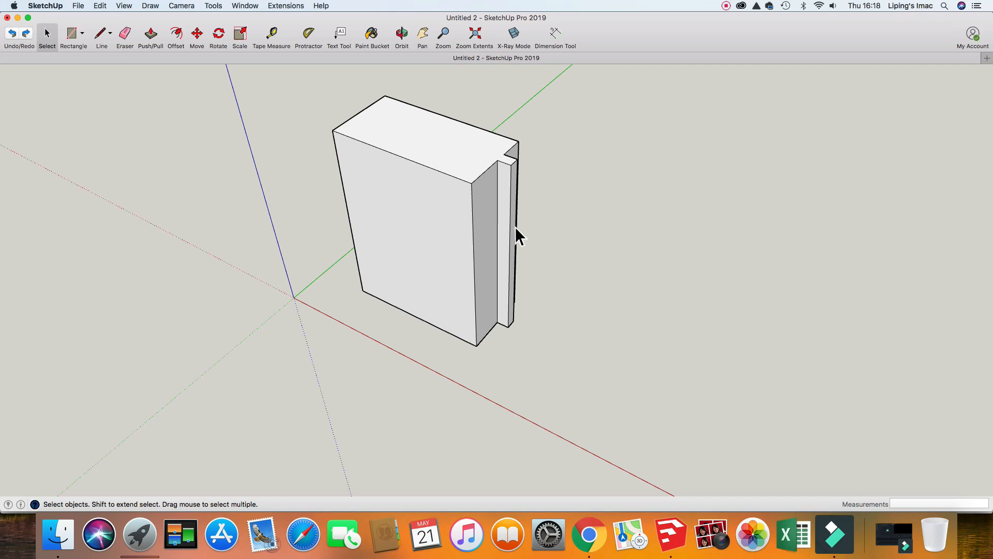
left_click(150, 37)
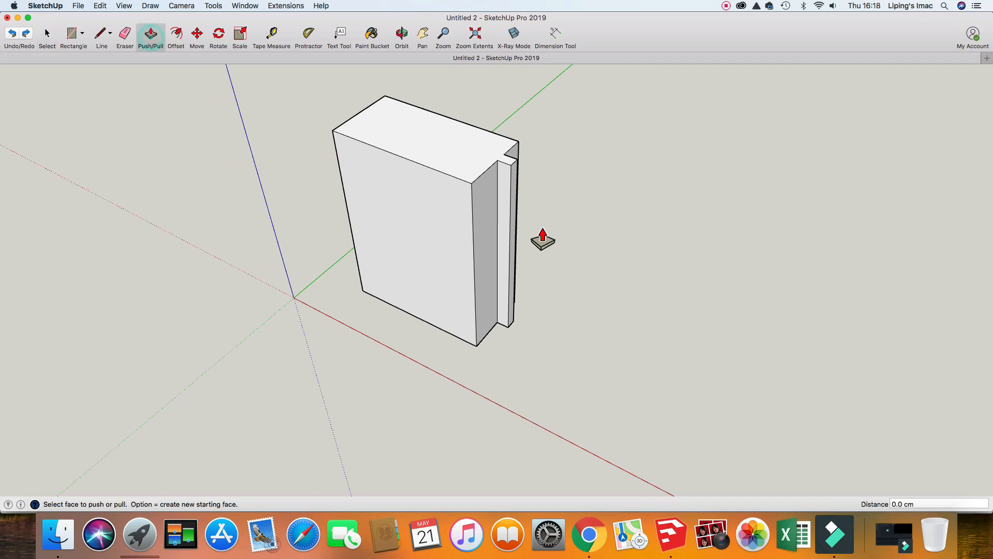
left_click_drag(520, 216, 502, 215)
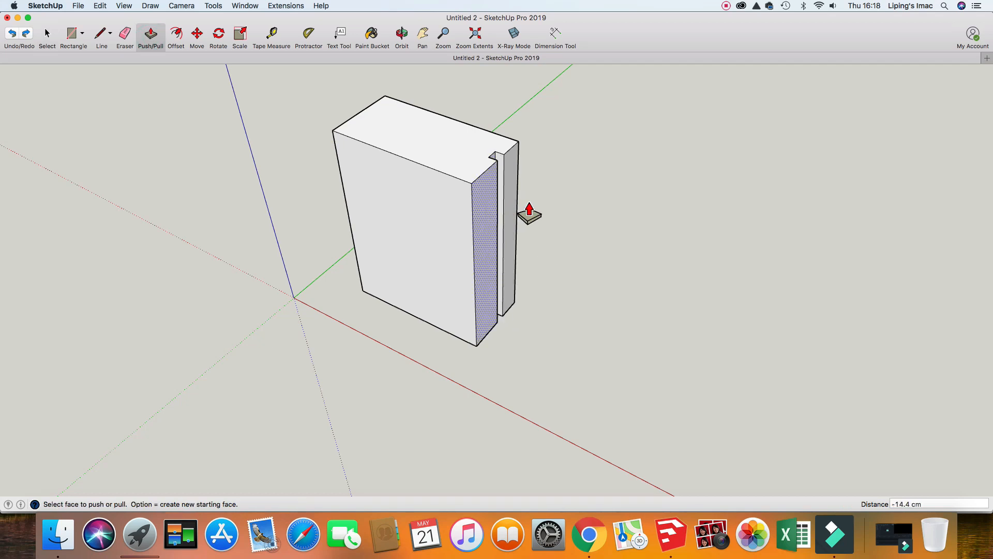
key("space")
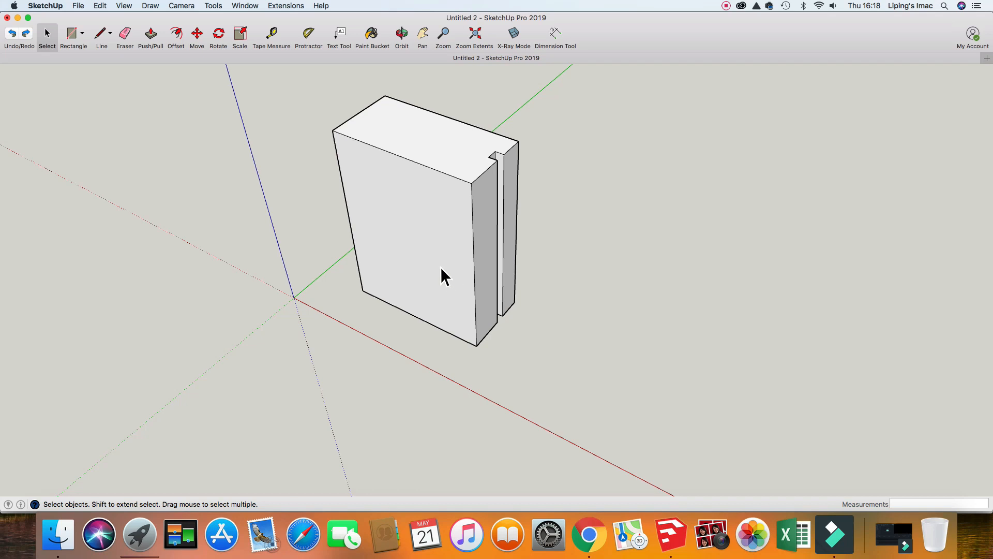
- Draw a line just above the large front face's bottom edge, and push the strip below it in about 8 cm
left_click(366, 289)
key("p")
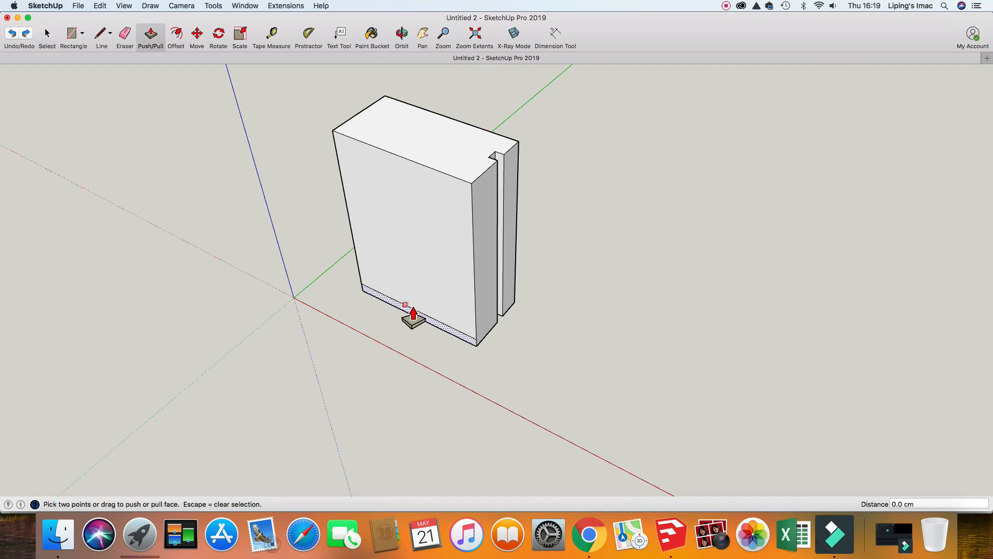
left_click_drag(406, 305, 420, 311)
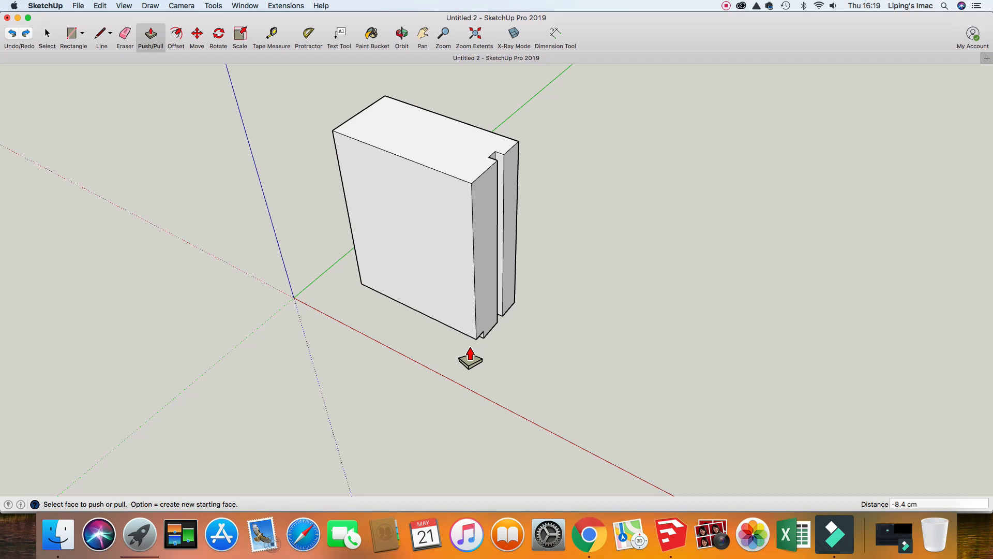
key("space")
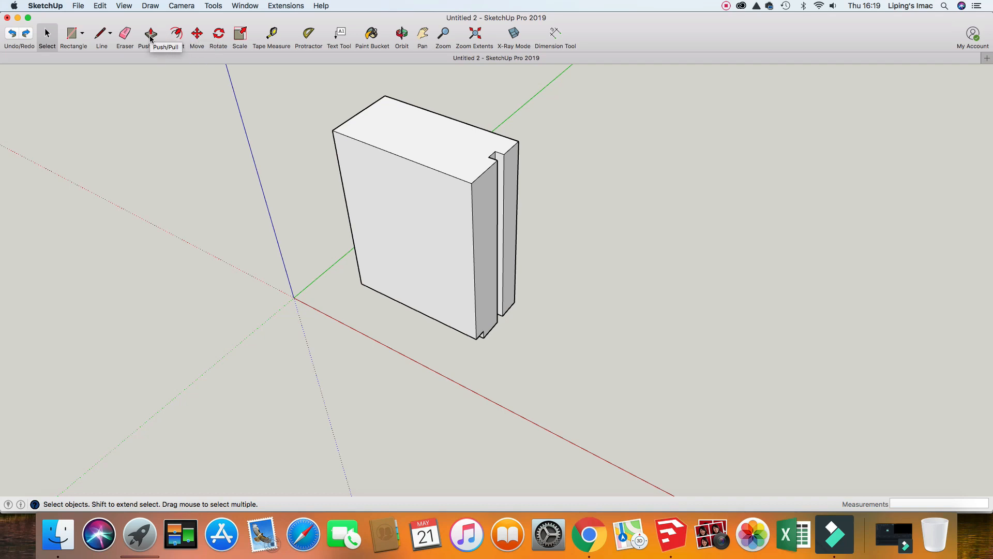
- Draw a circle with a radius of about 8.7 cm on the box's top face, near the end opposite the groove
left_click(79, 35)
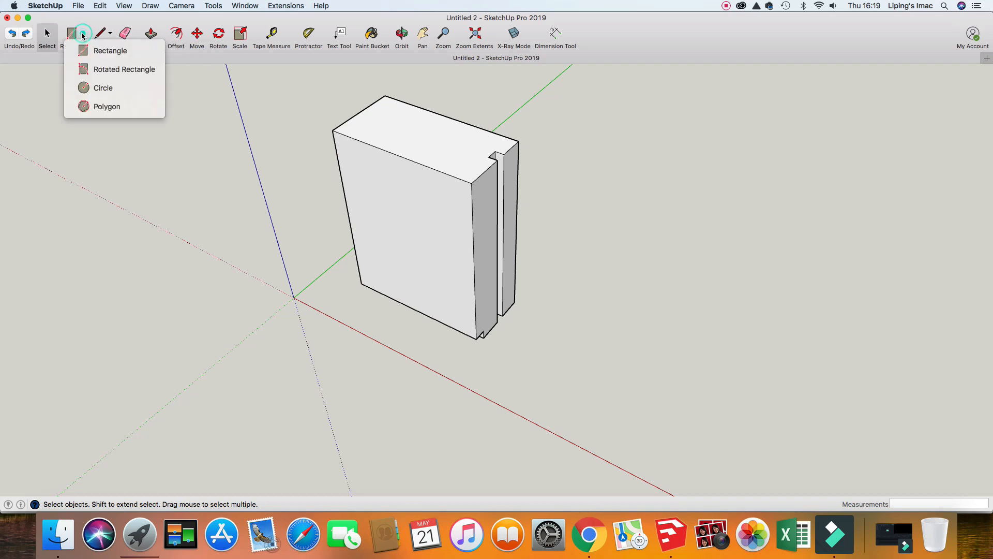
left_click(102, 89)
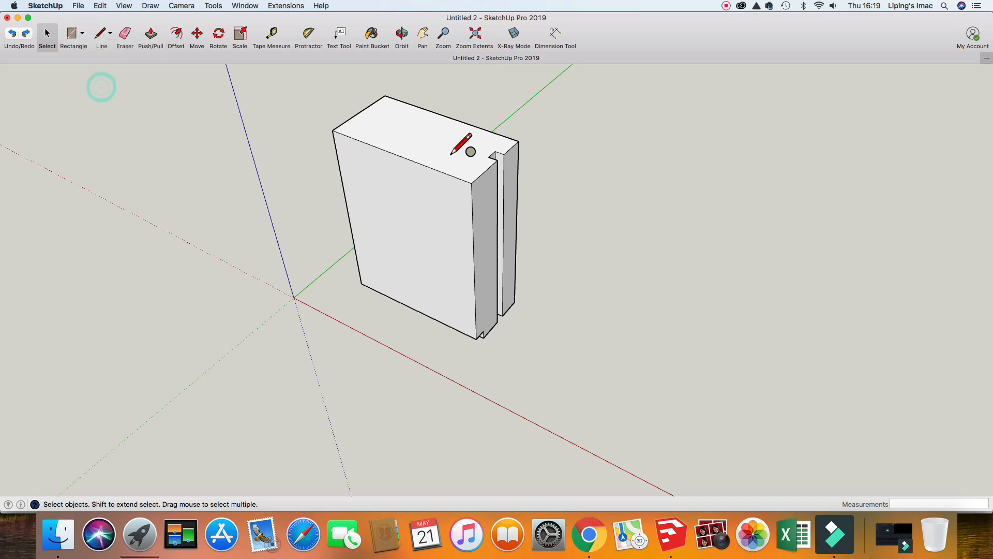
left_click(380, 118)
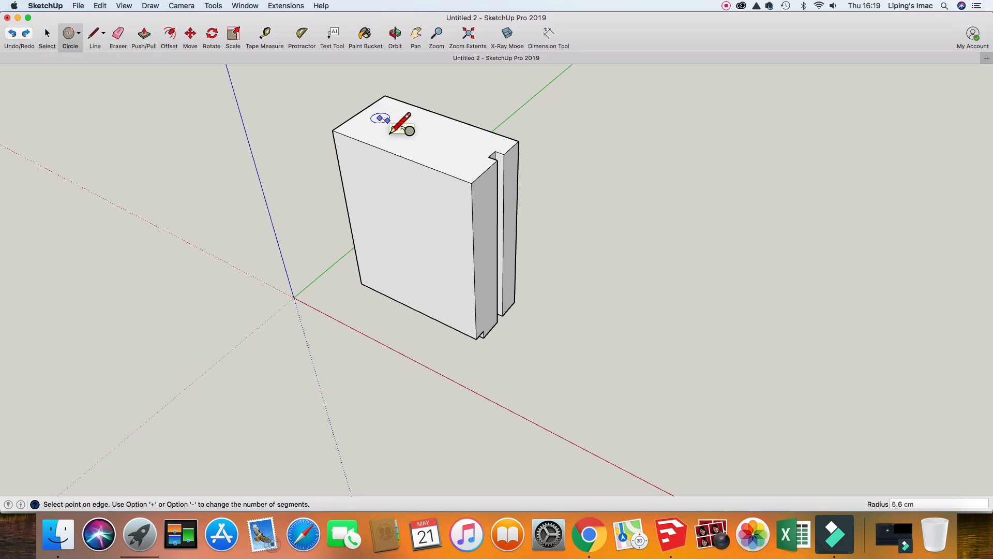
left_click(394, 136)
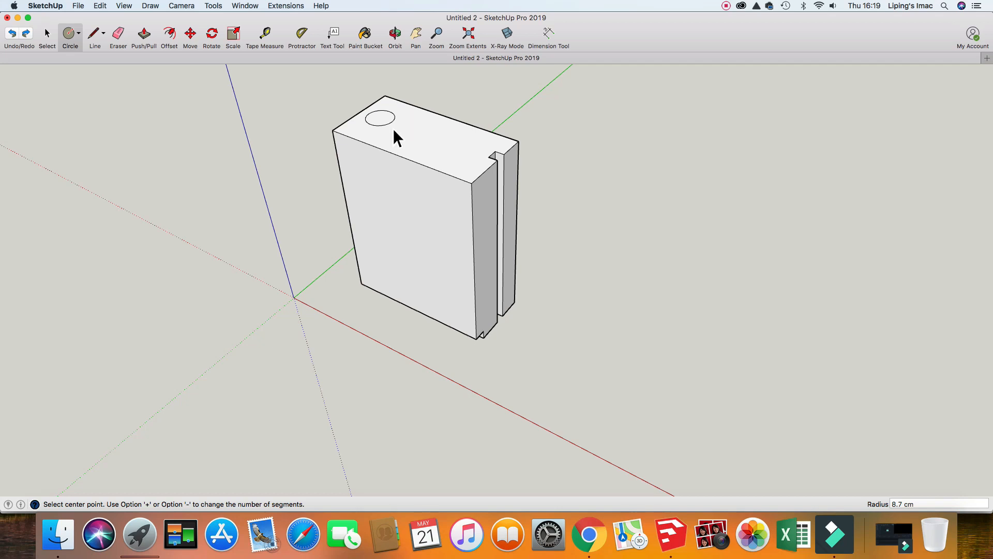
- Copy the circle about 58 cm along the top face toward the grooved end
key("space")
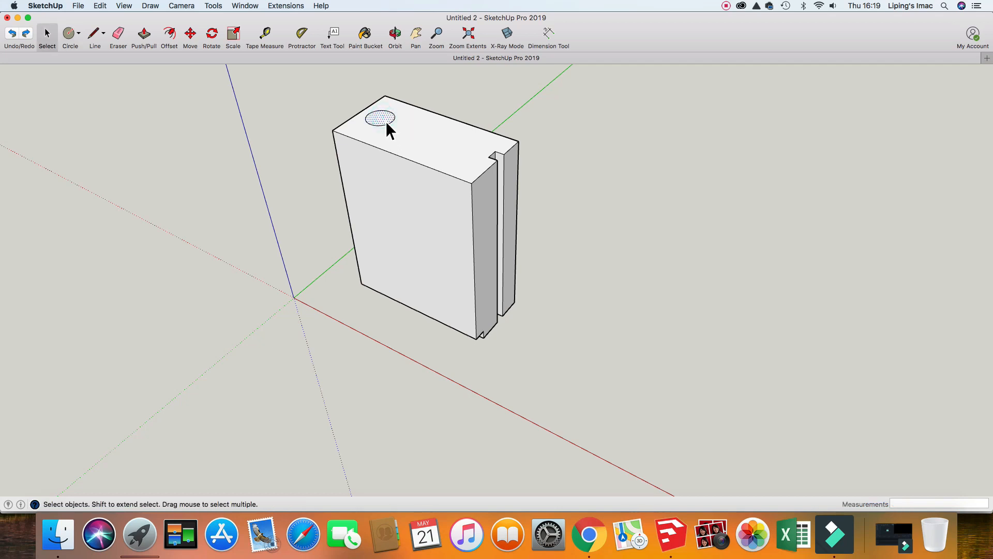
key("m")
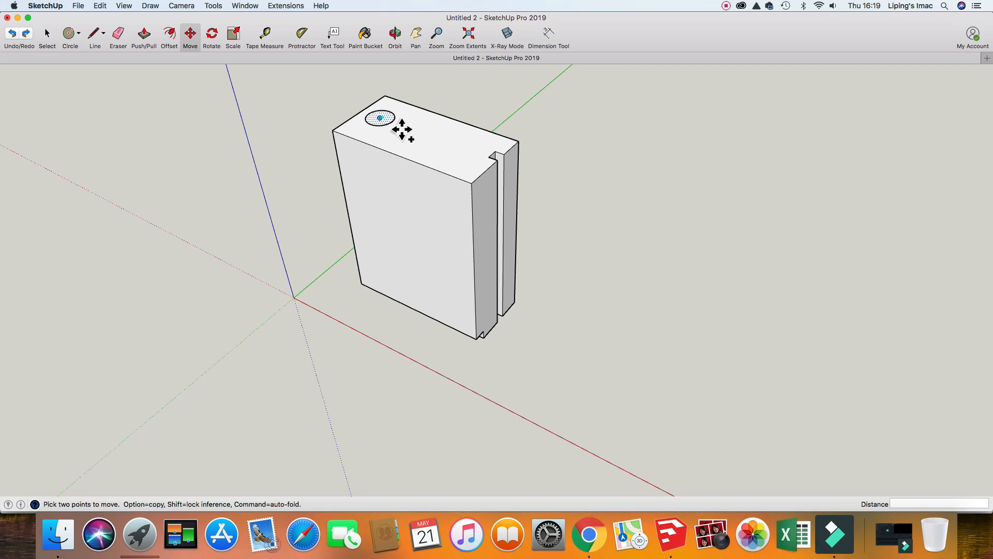
left_click(403, 129)
key("alt")
left_click(468, 153)
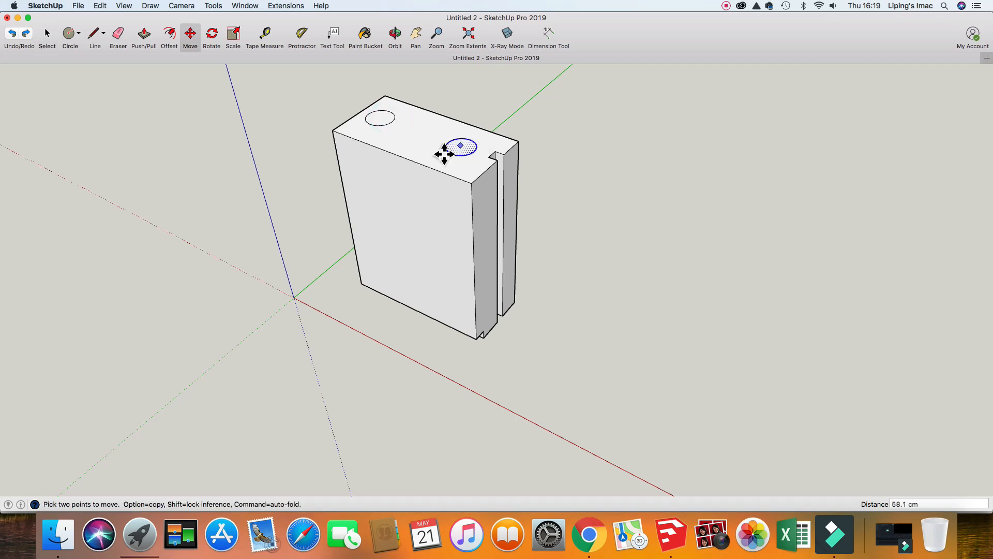
key("space")
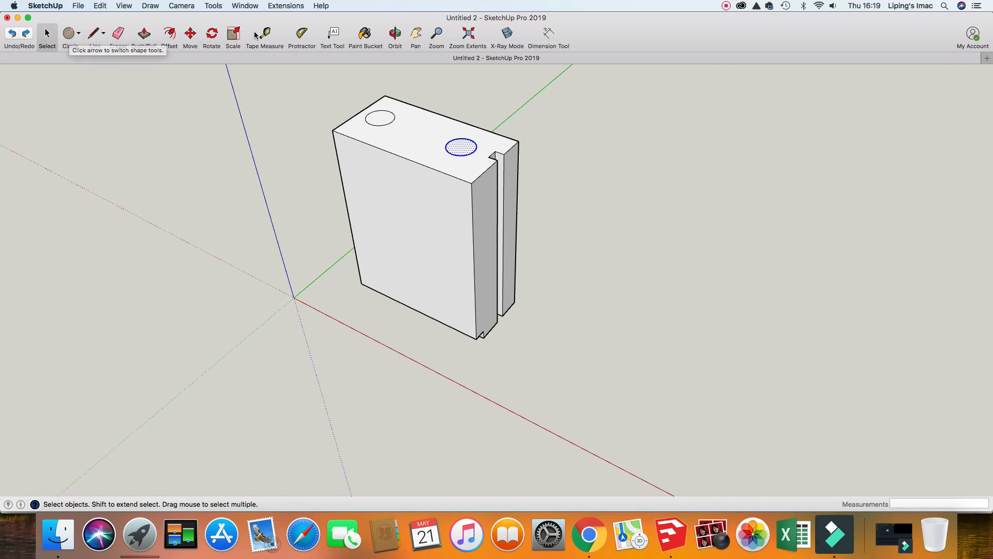
- Pull the copied circle near the grooved end up about 9.5 cm into a cylinder
left_click(155, 35)
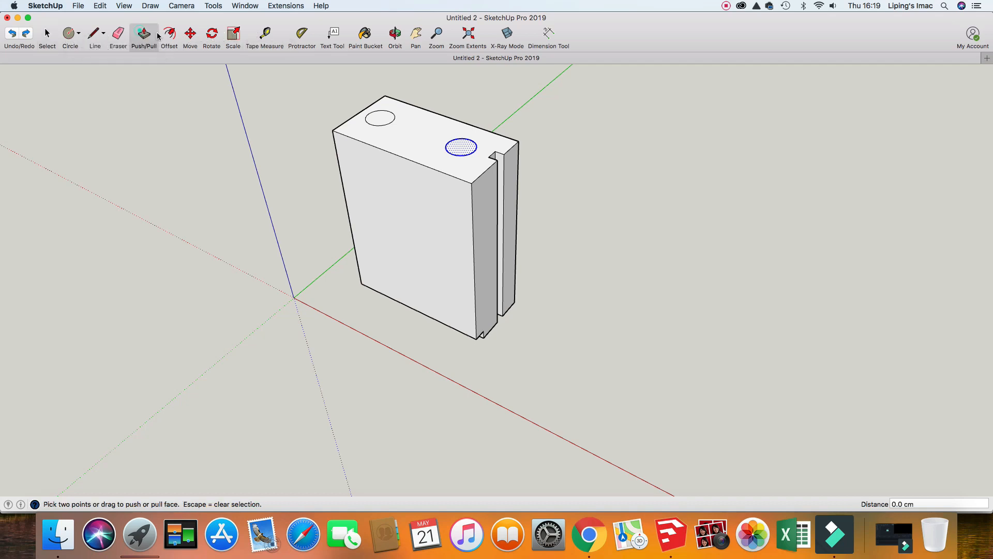
left_click(465, 140)
left_click(469, 137)
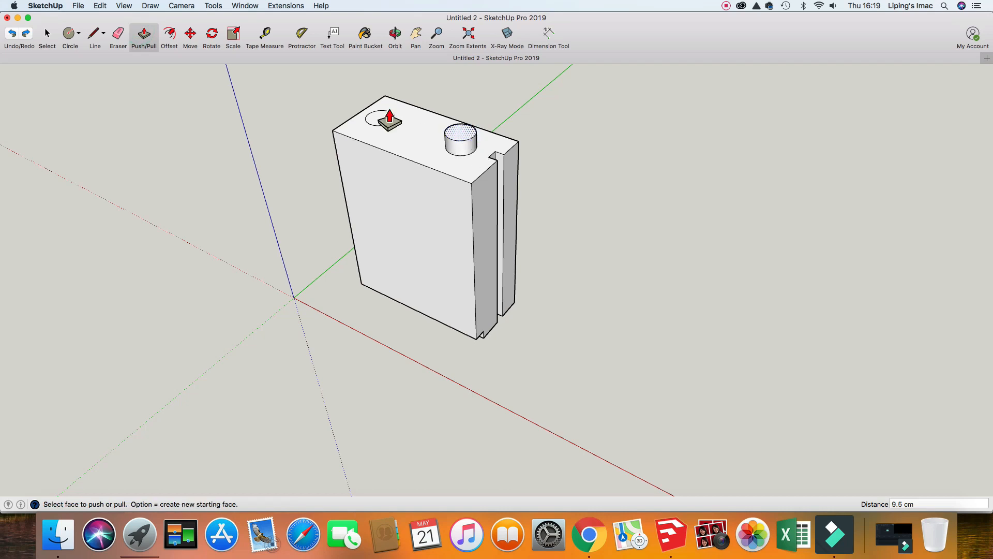
- Pull the original circle up into a cylinder, and push it down about 18 cm to sink a round hole into the top face
left_click(387, 121)
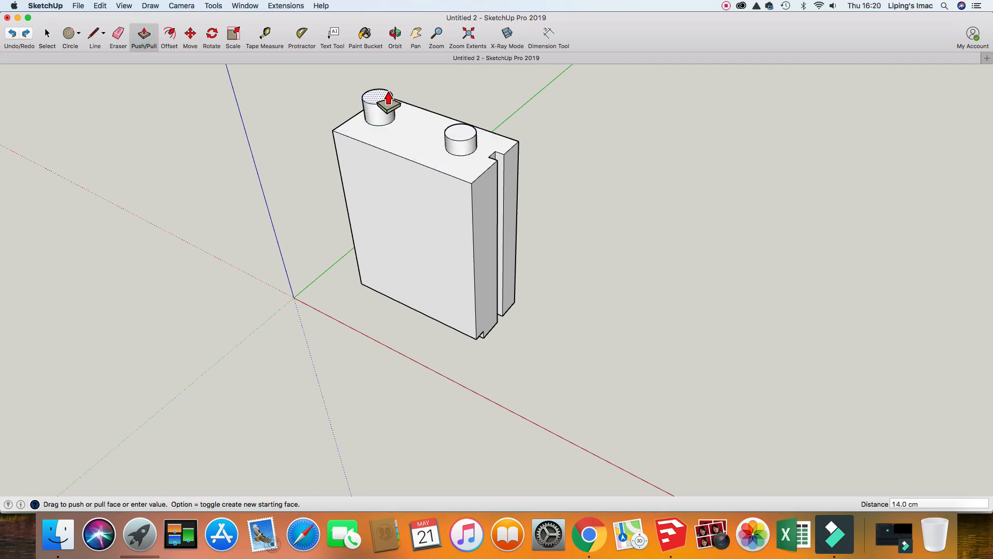
left_click(553, 168)
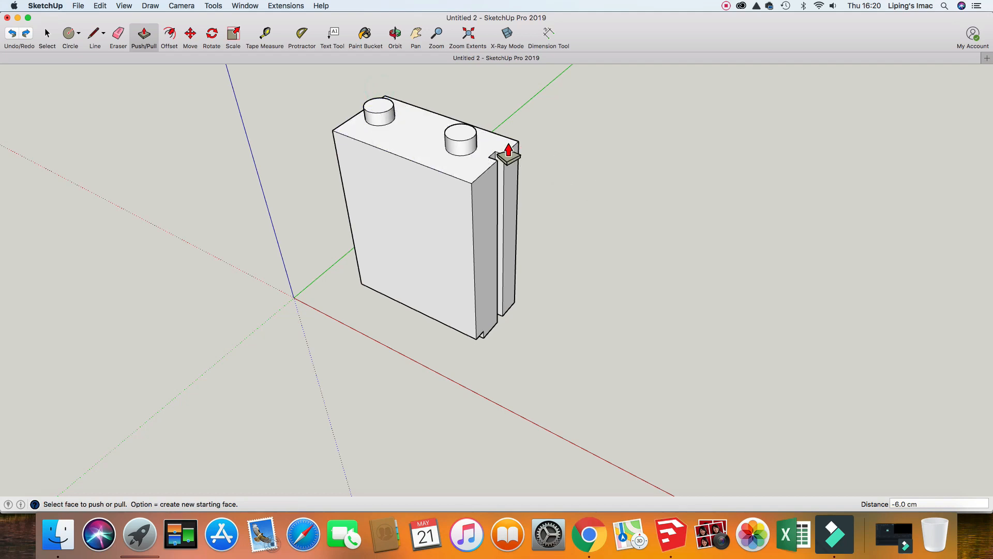
left_click(387, 109)
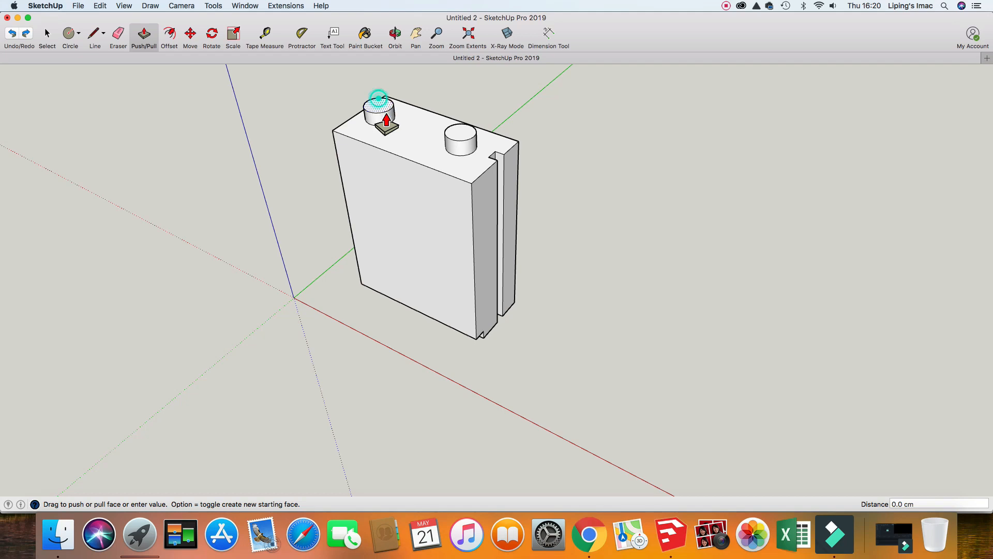
left_click(384, 136)
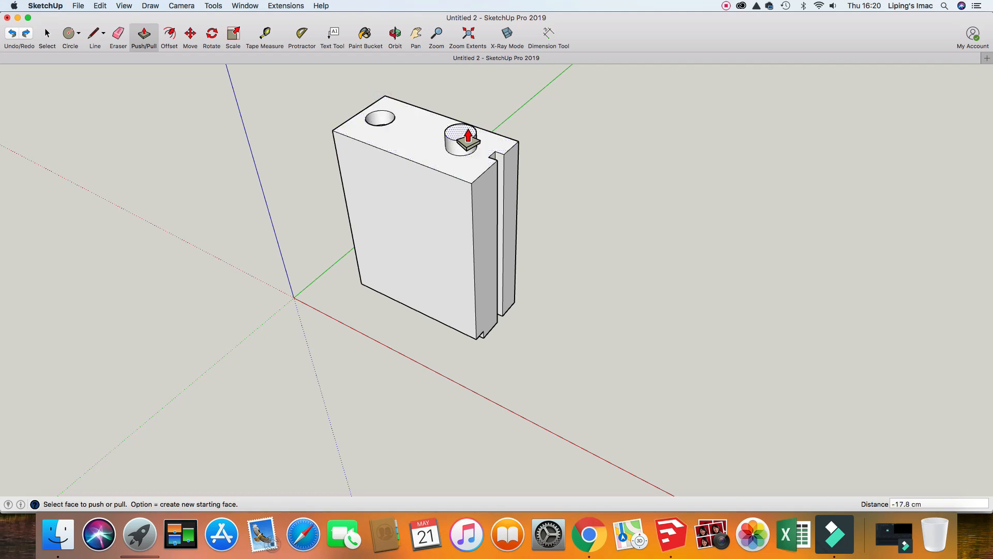
- Try pushing the remaining cylinder down about 19 cm and pulling it up about 4 cm, and undo the last height change
left_click(461, 127)
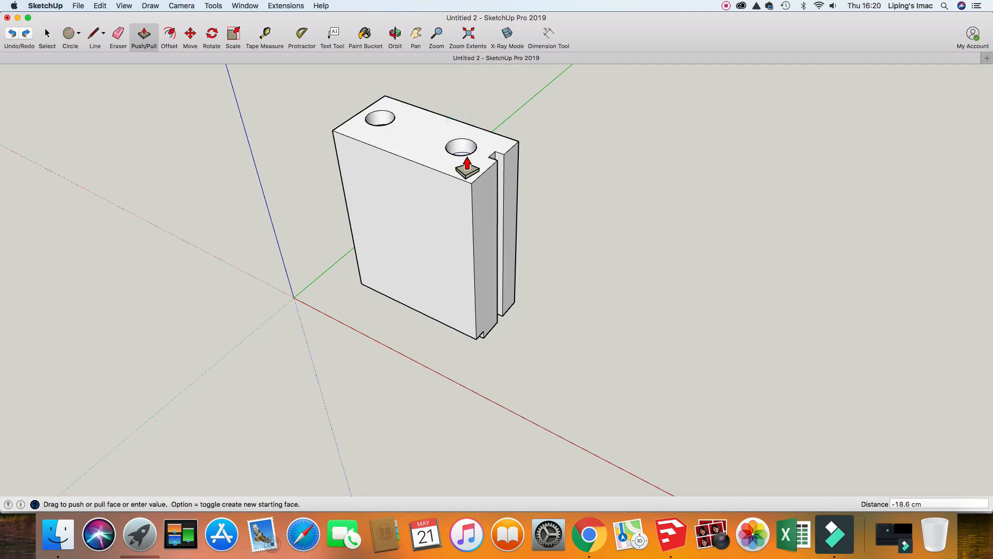
key("Escape")
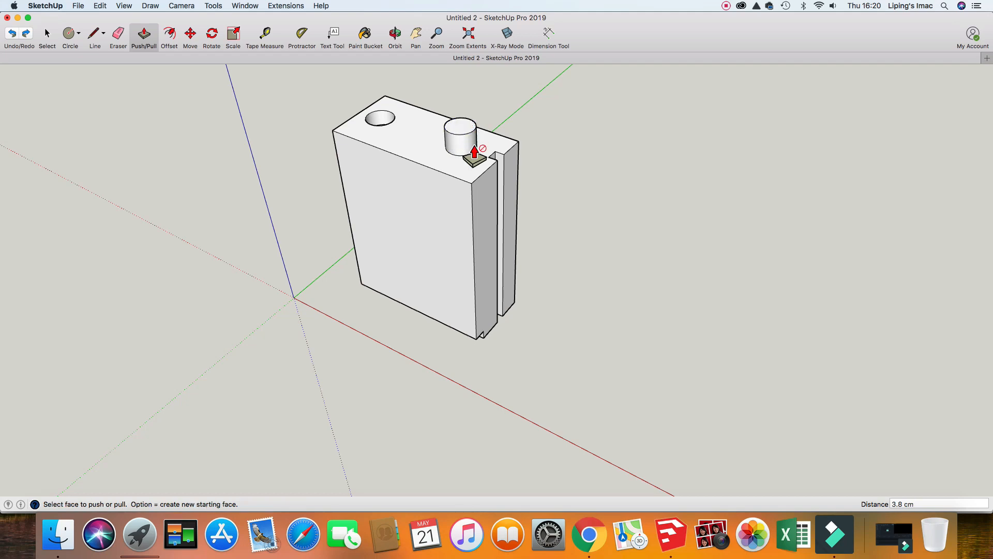
key("space")
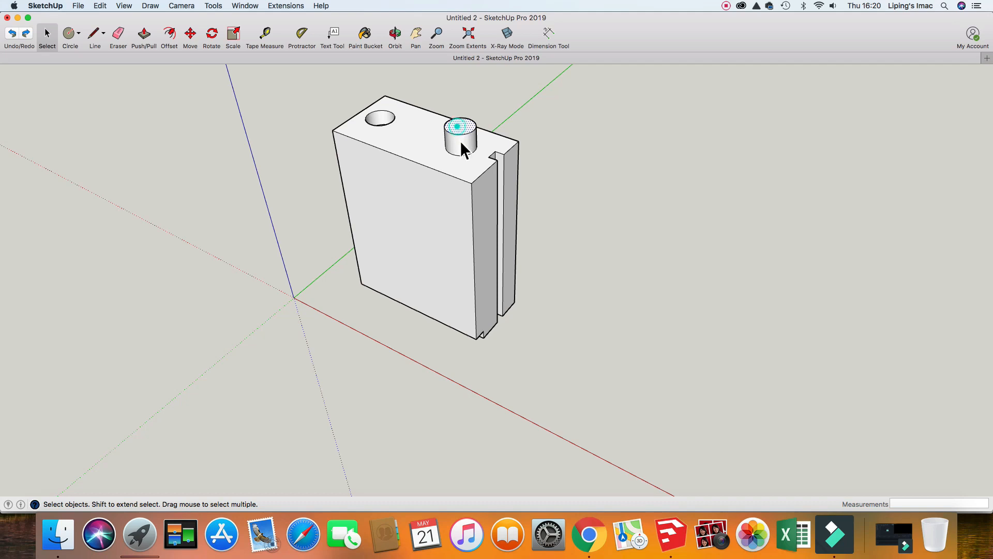
key("super+z")
- Draw a four-sided outline of connected lines in the empty space beside the box, with a third side about 52 cm long
left_click(94, 35)
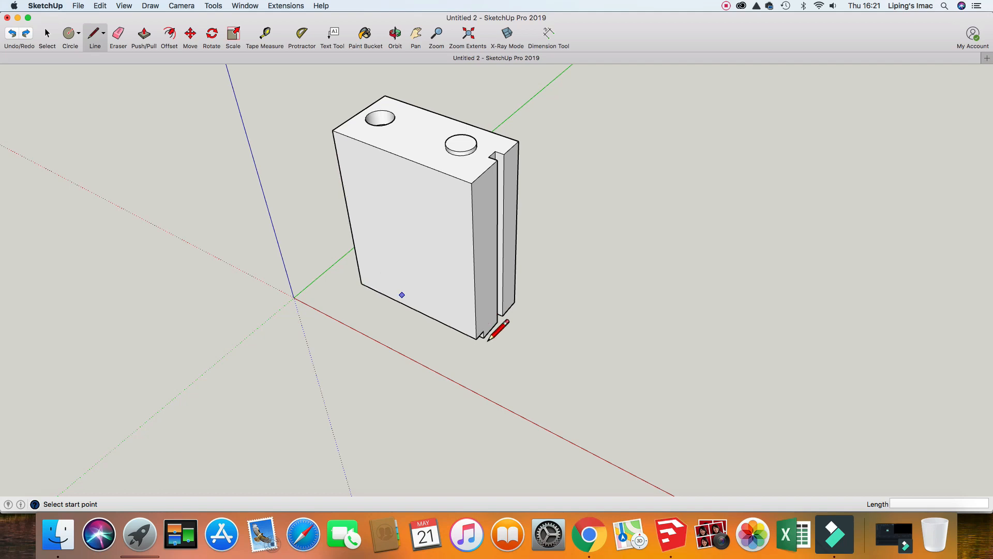
left_click(602, 312)
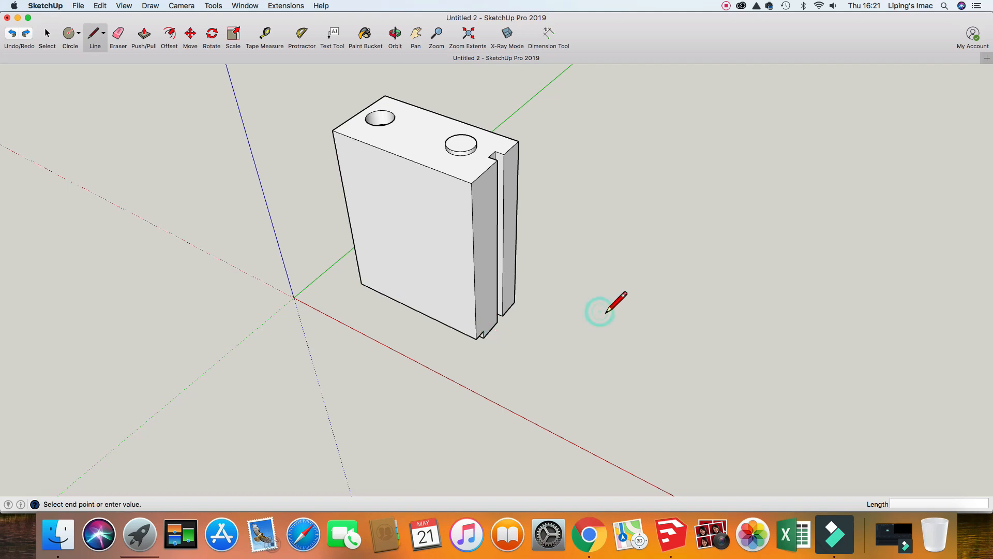
left_click(611, 245)
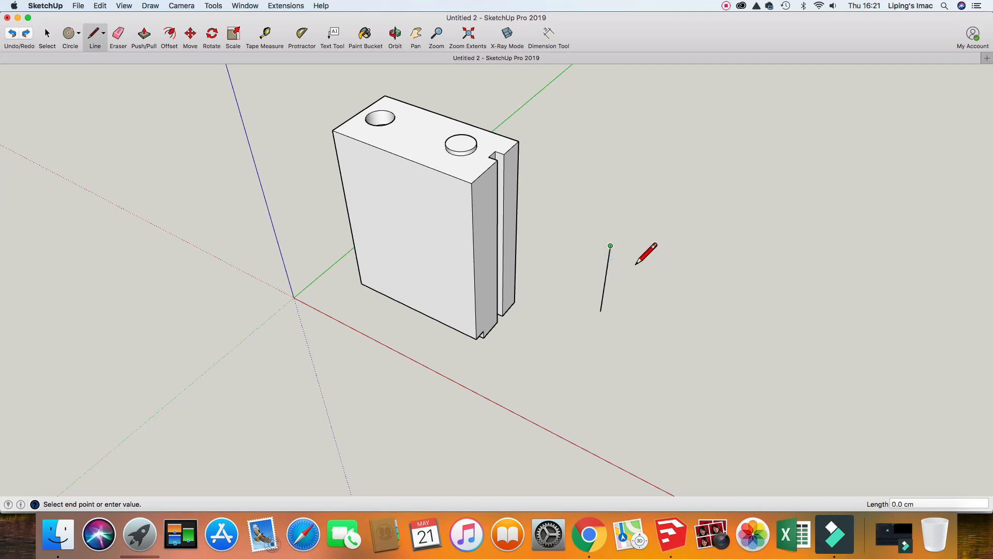
left_click(672, 269)
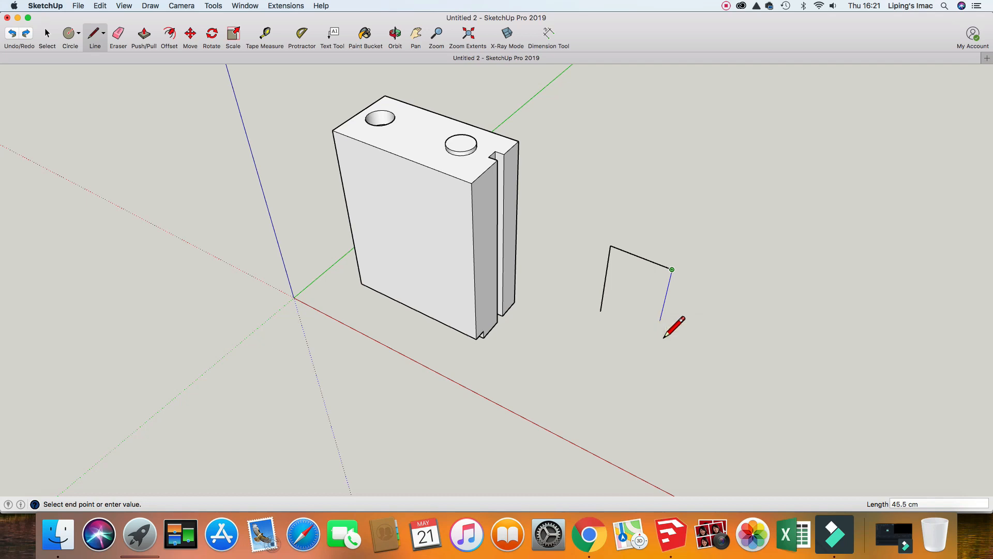
left_click(658, 327)
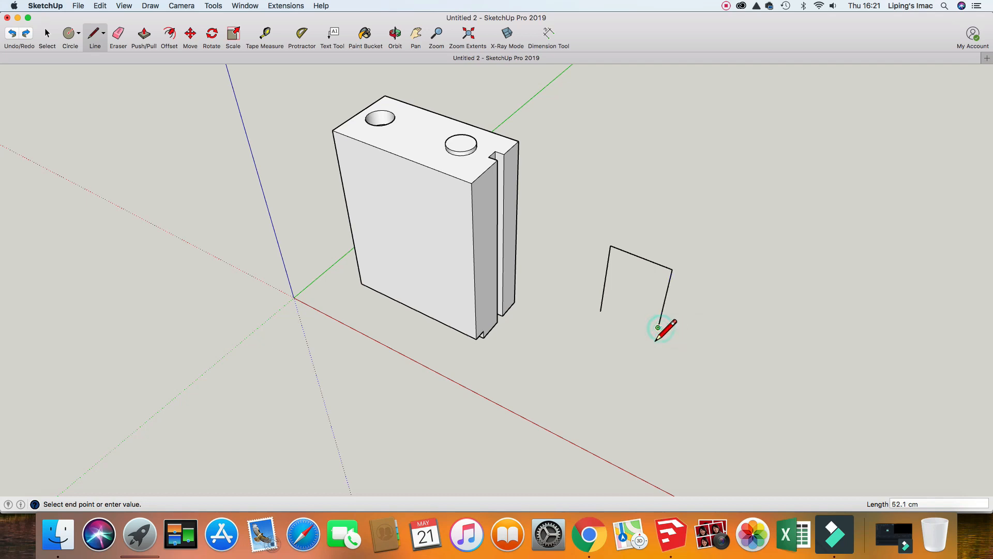
left_click(601, 311)
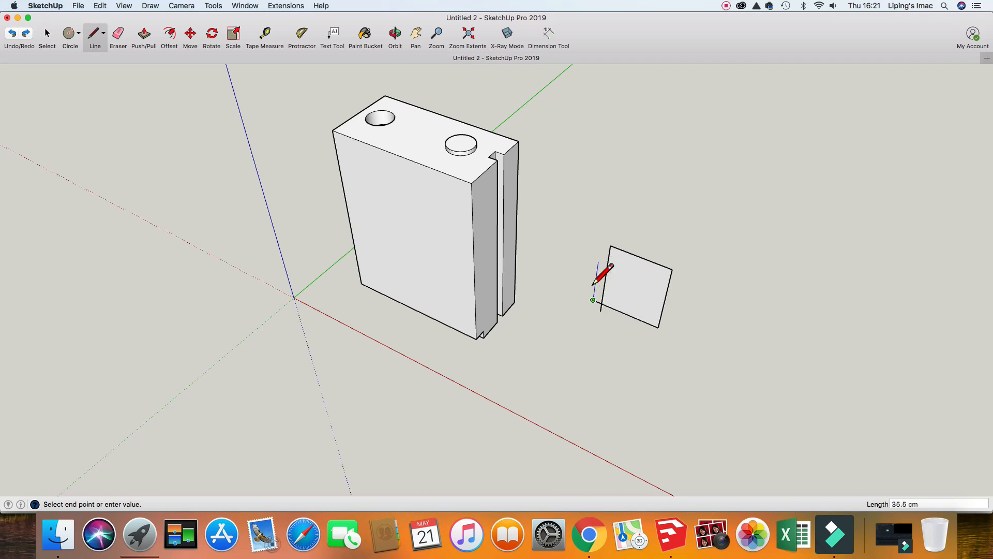
- Try deleting the side of the four-sided outline nearest the box, and undo the deletion
key("space")
left_click(609, 276)
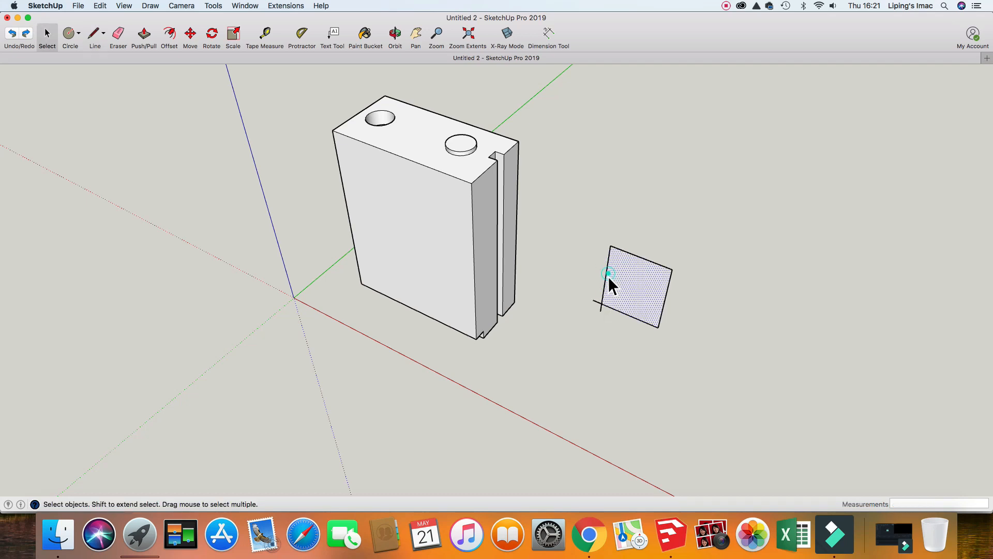
left_click(608, 276)
key("Delete")
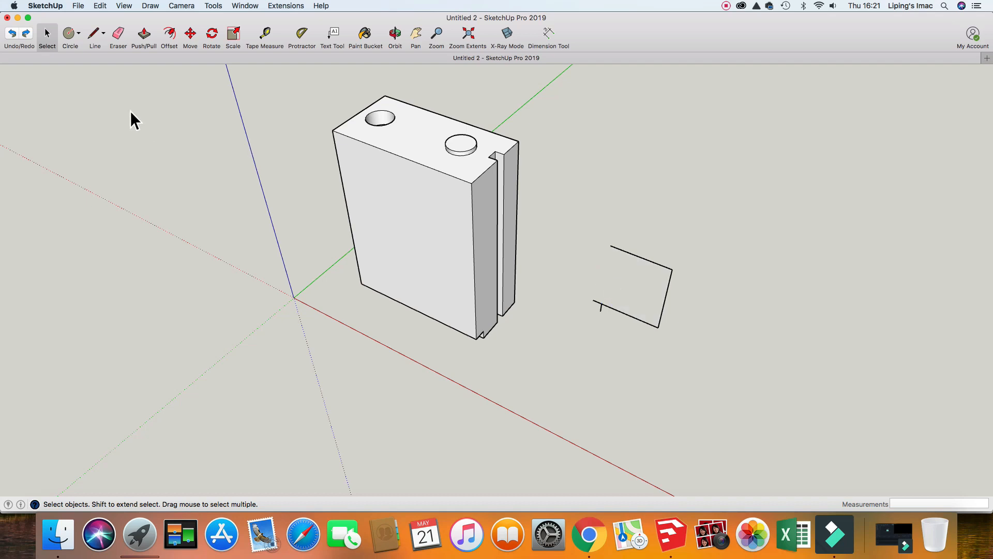
left_click(119, 34)
left_click(12, 34)
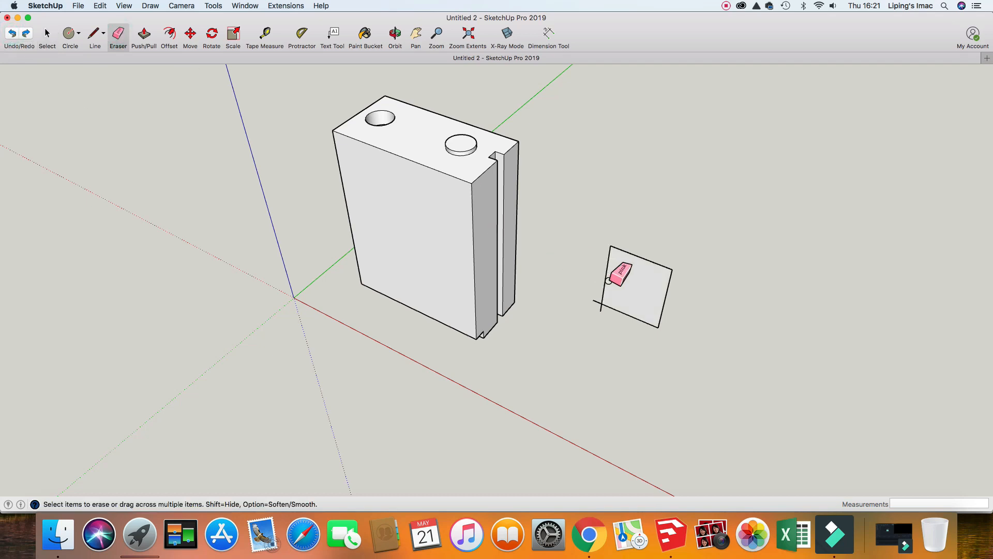
- Erase the outline's side nearest the box together with its short leftover stub
left_click(609, 280)
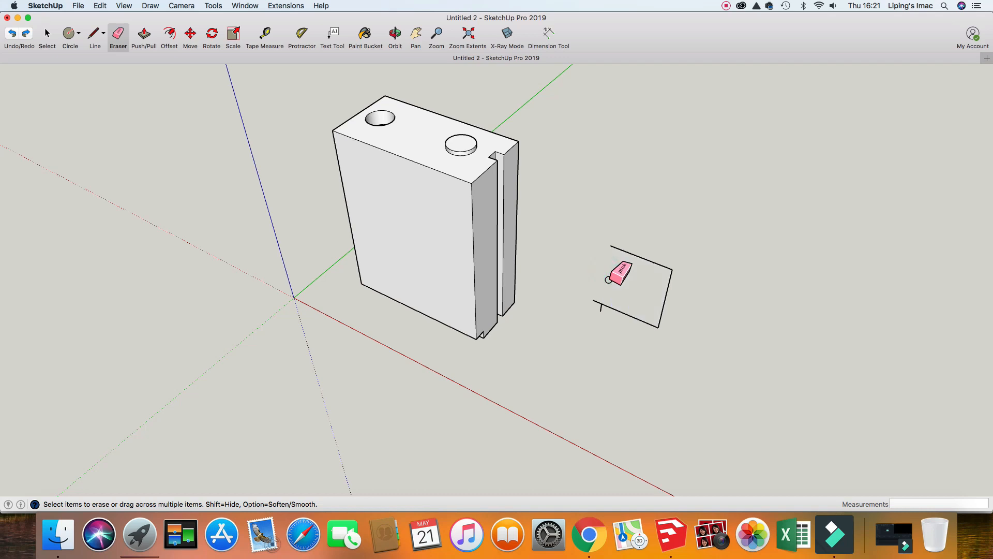
left_click(600, 307)
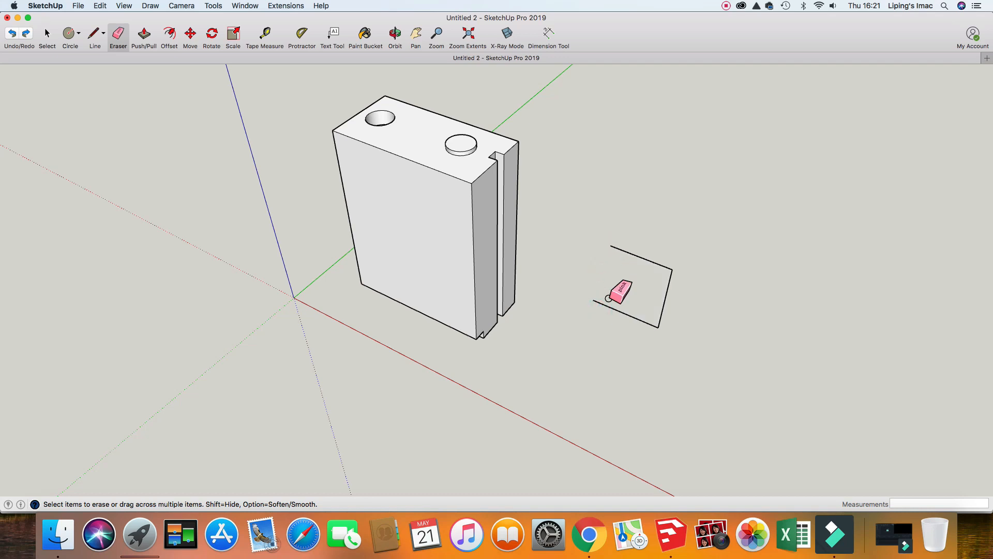
key("space")
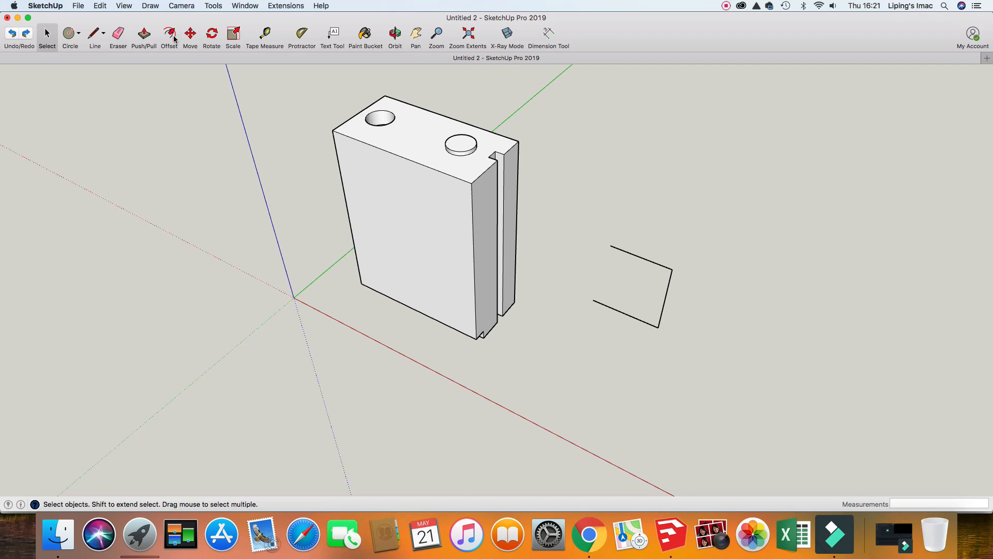
- Close the open outline with a line about 52.5 cm long between its two free endpoints
left_click(95, 34)
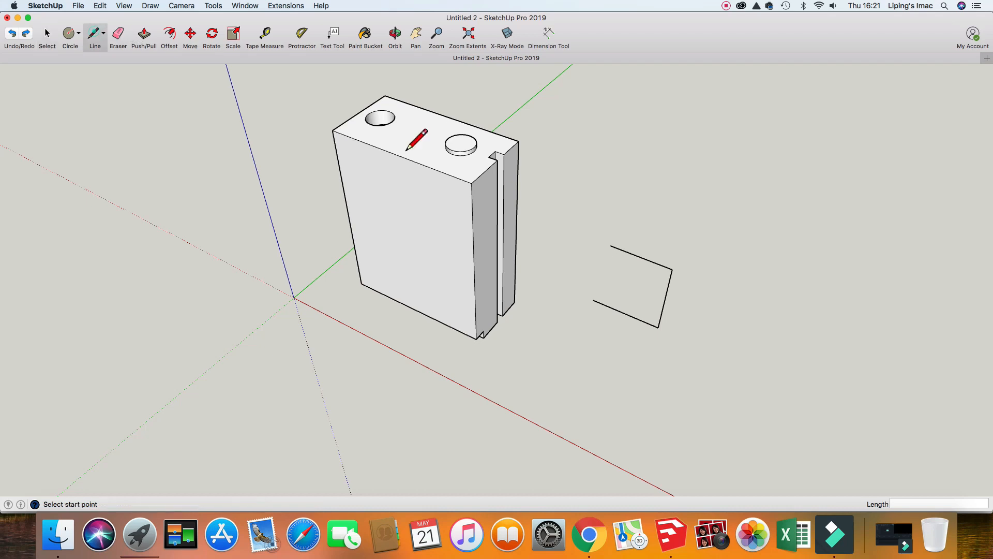
left_click(611, 245)
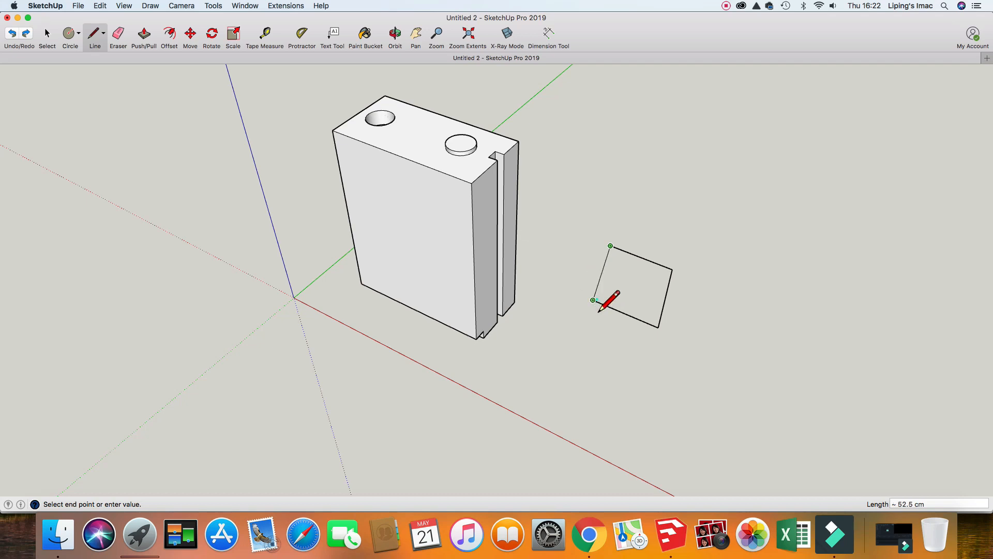
left_click(593, 300)
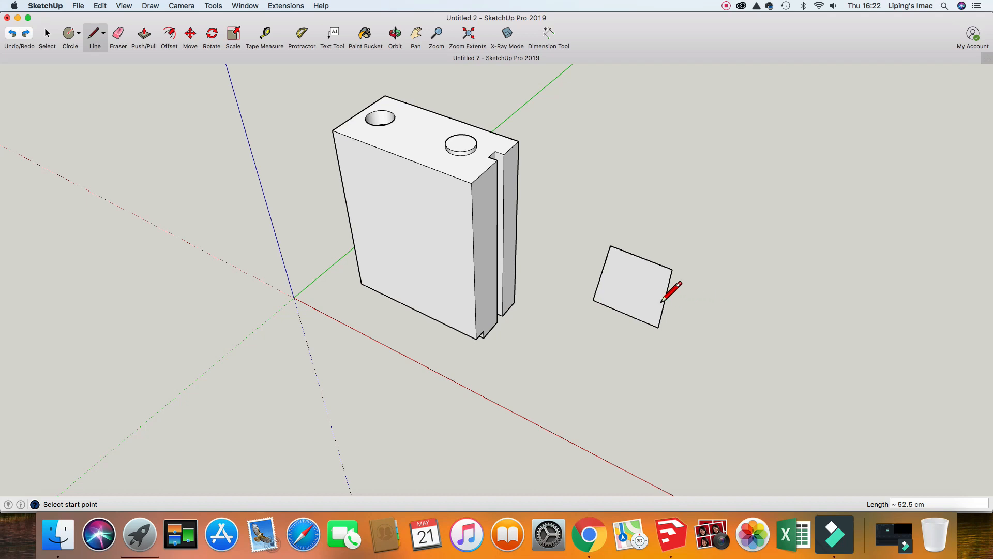
key("space")
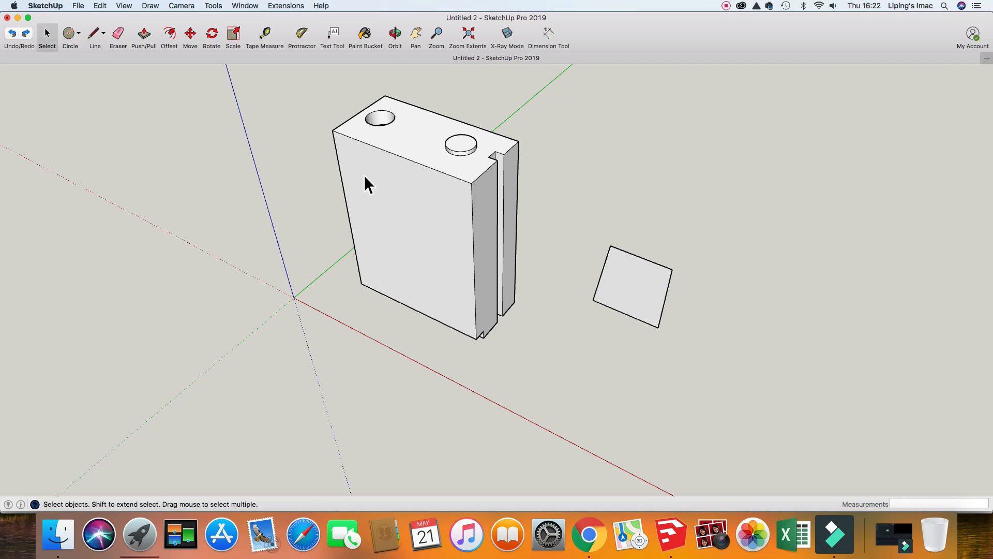
- Divide the box's large front face with a line about 96.6 cm long, parallel to its top edge
left_click(395, 196)
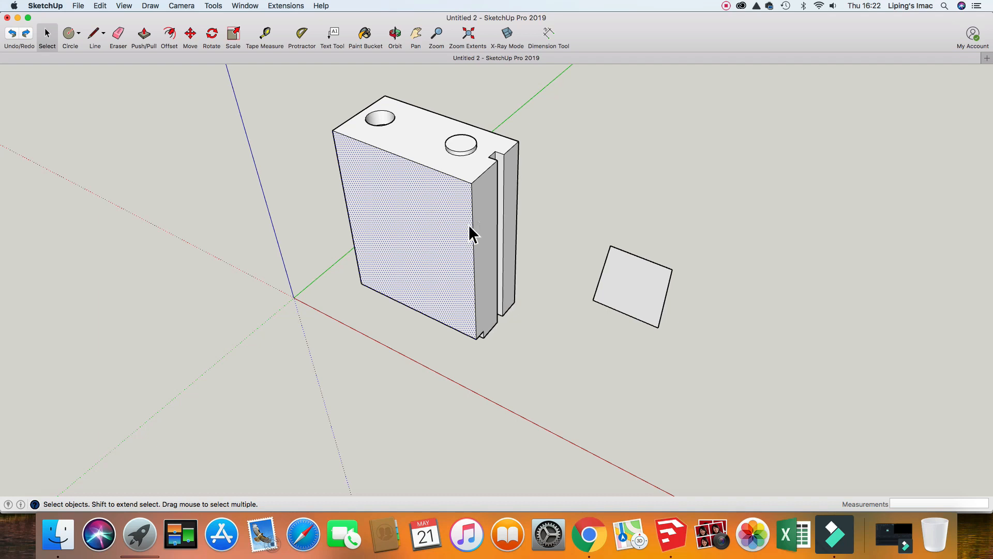
left_click(444, 163)
left_click(396, 215)
left_click(96, 34)
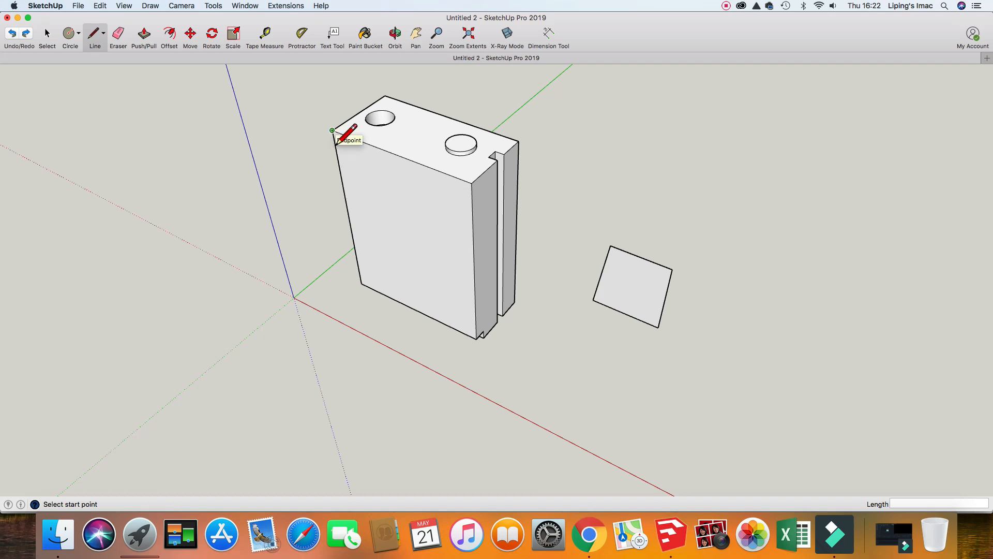
left_click(344, 186)
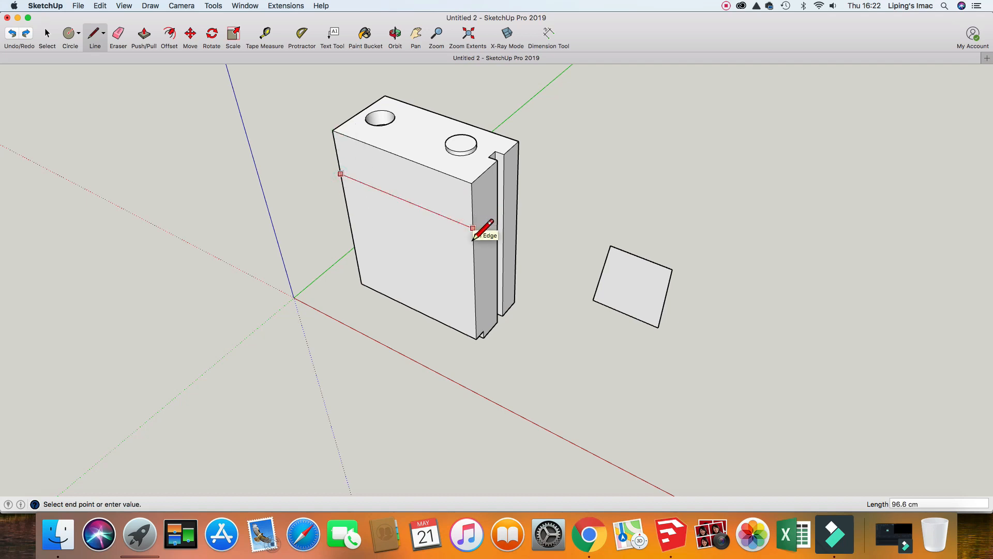
left_click(474, 239)
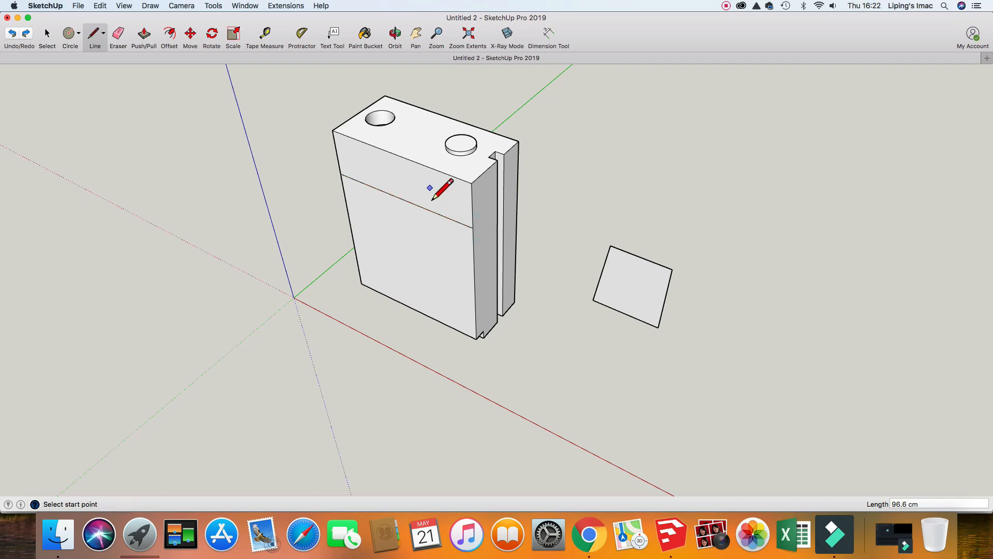
key("space")
- Push the lower part of the divided front face in about 19 cm, leaving the upper part overhanging
left_click(438, 242)
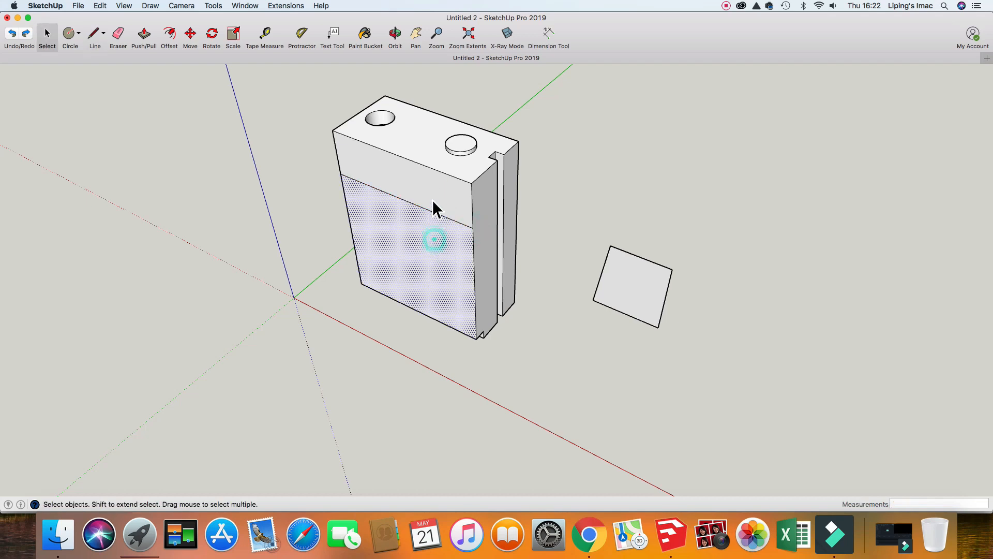
left_click(430, 189)
left_click(423, 283)
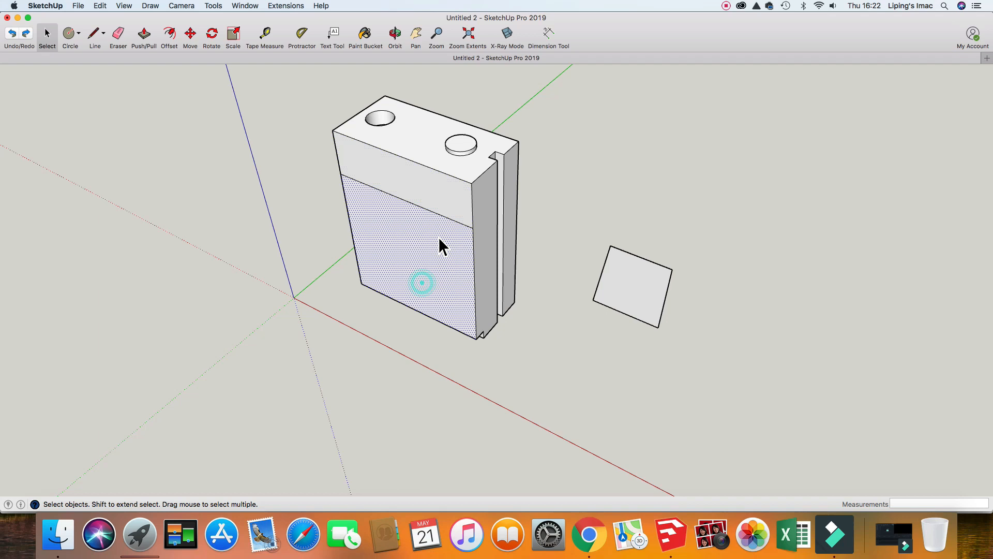
key("p")
left_click(431, 264)
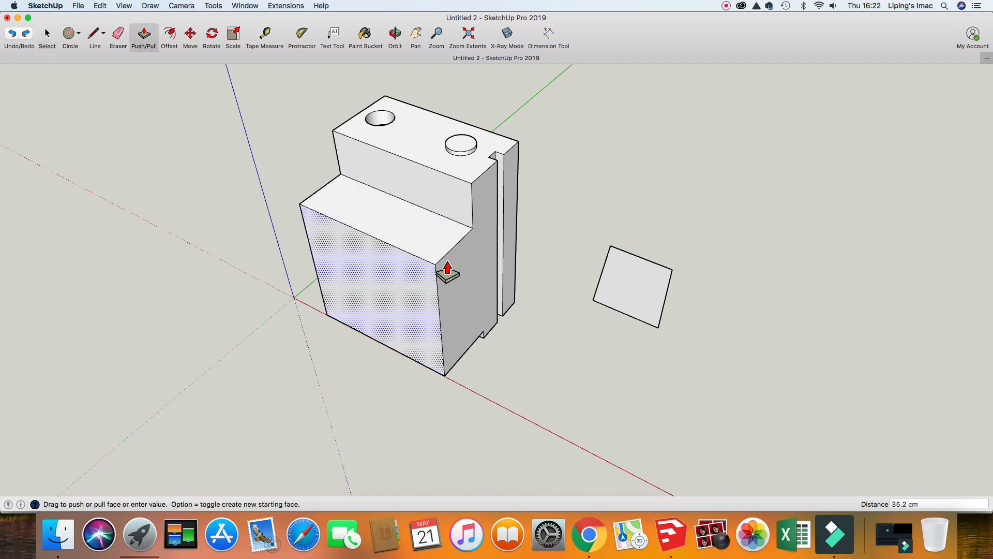
left_click(460, 264)
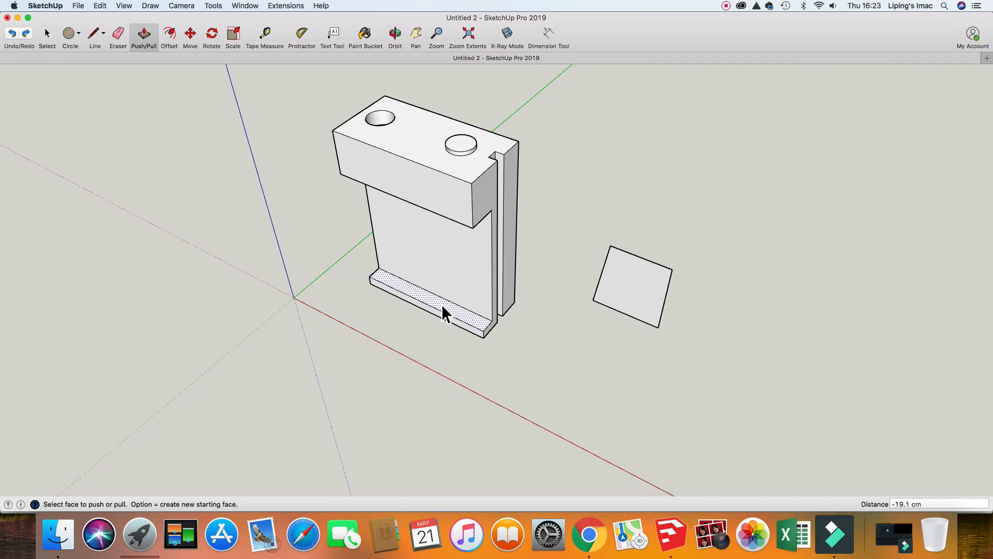
key("space")
- Try deleting the top face of the narrow ledge at the foot of the recess, and undo the deletion
left_click(468, 317)
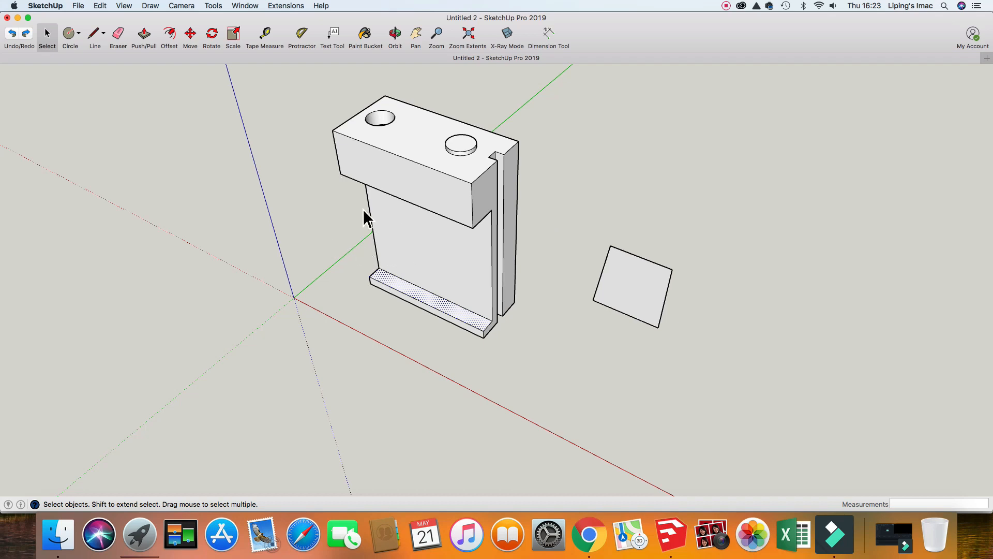
left_click(473, 323)
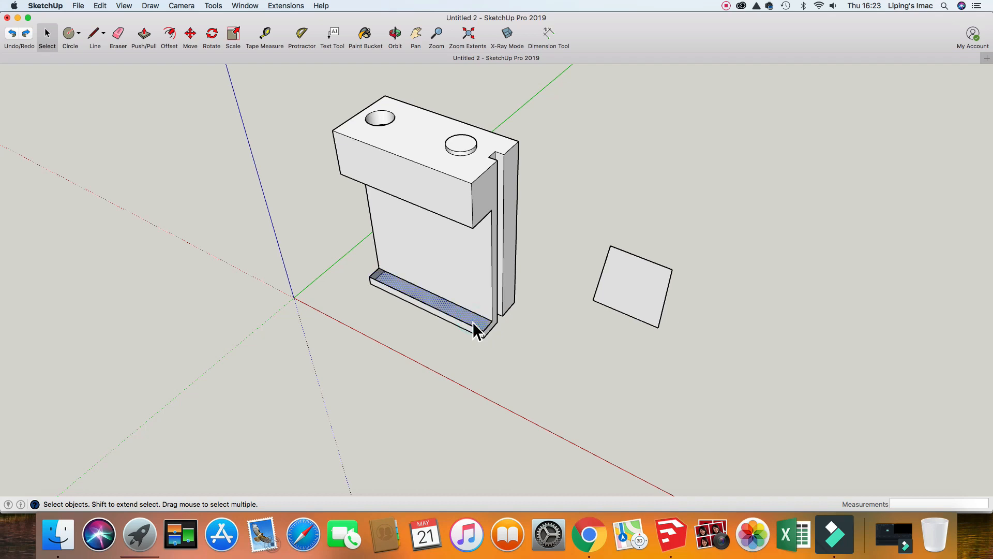
left_click(455, 313)
left_click(462, 368)
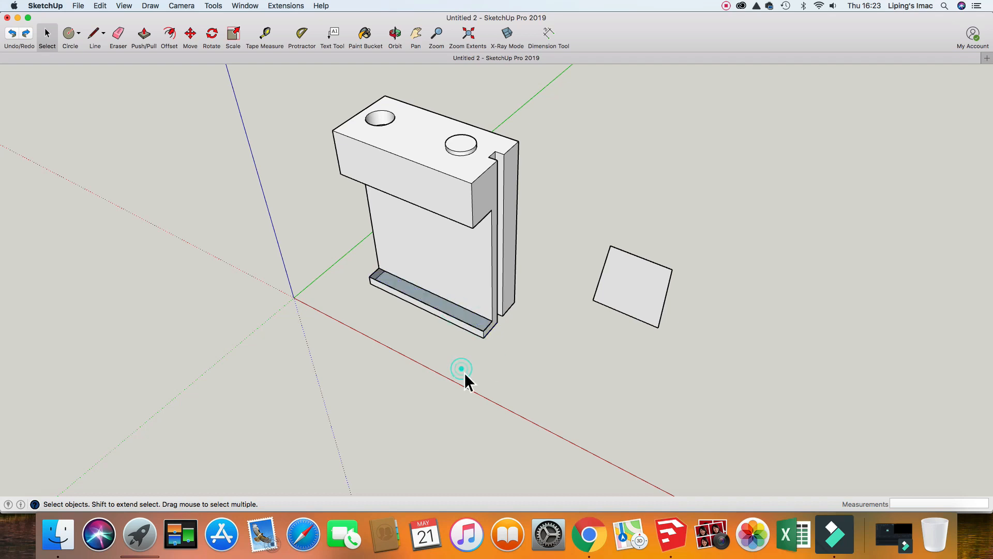
left_click(11, 34)
- Pull the ledge up about 92.8 cm to the overhang's underside, and pull the lower front face flush with the upper part
left_click(446, 304)
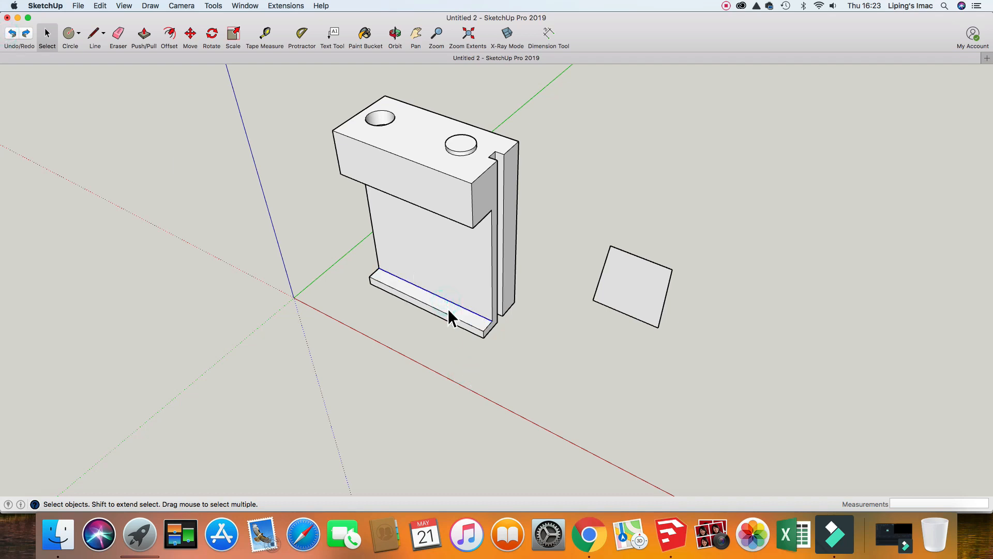
key("p")
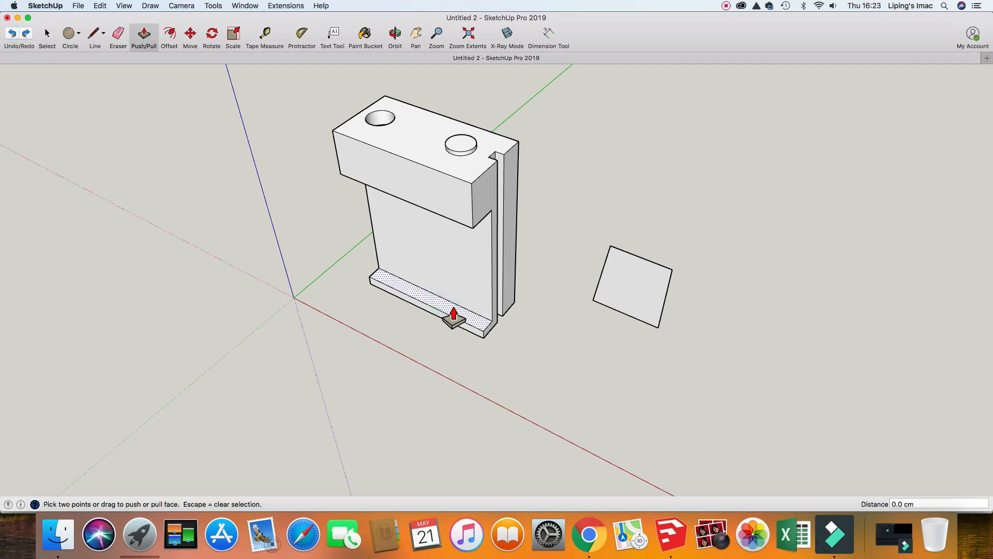
left_click_drag(446, 300, 440, 199)
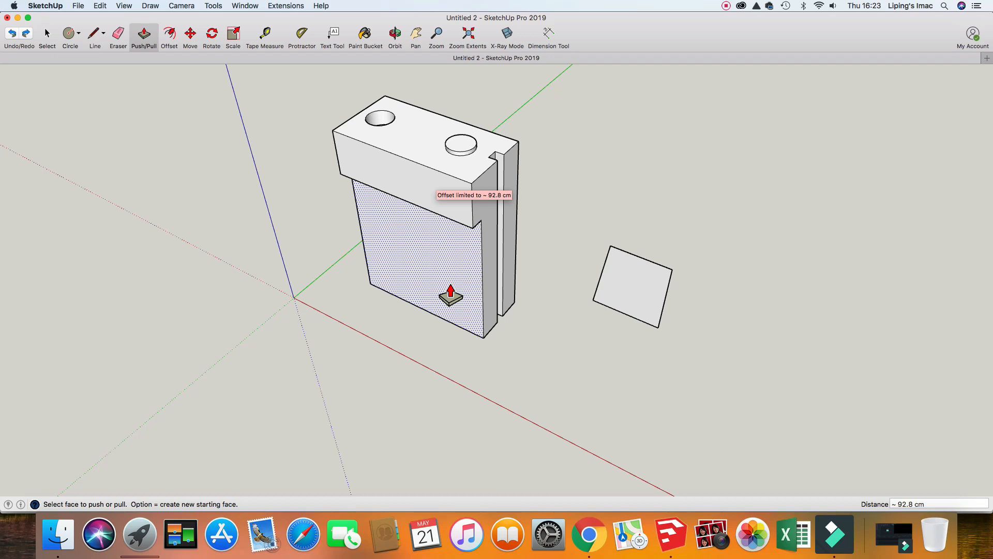
mouse_move(447, 293)
left_mouse_down()
mouse_move(442, 302)
mouse_move(436, 292)
left_mouse_up()
key("space")
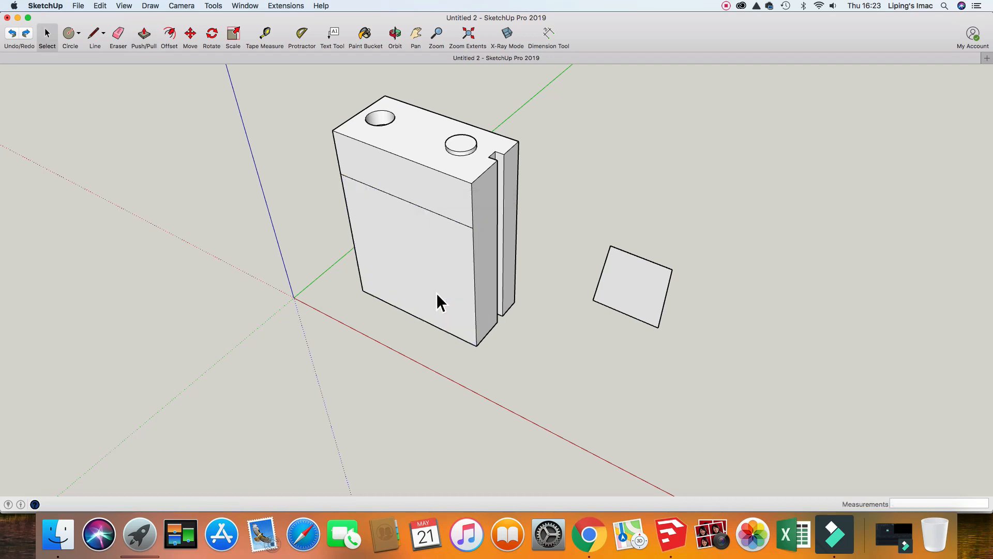
- Delete the dividing line on the front face and select the merged face
left_click(438, 219)
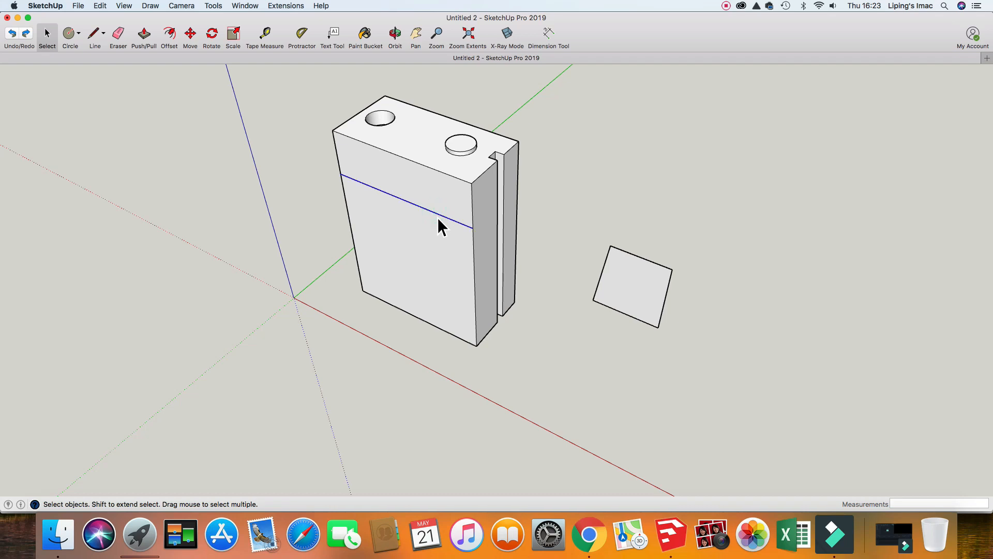
key("Delete")
left_click(432, 239)
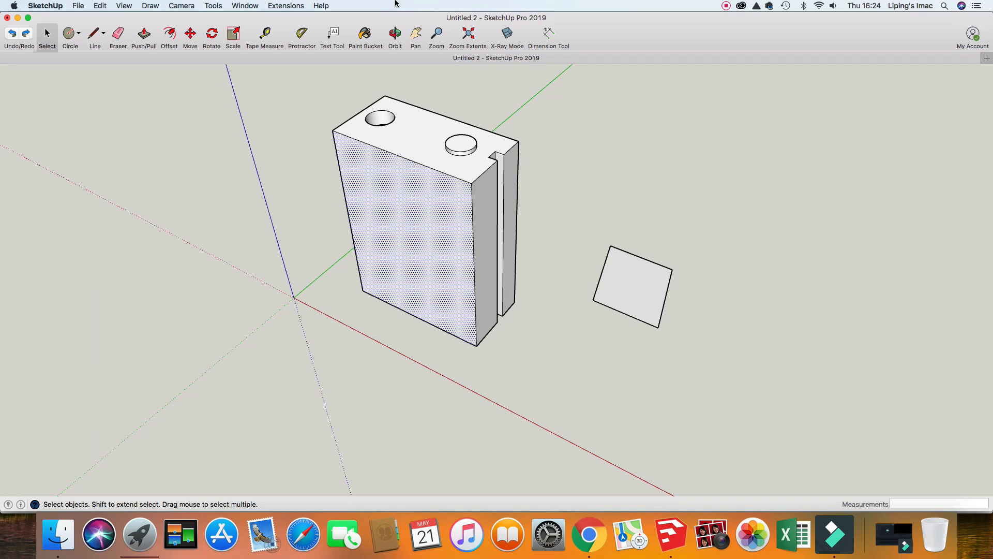
- Examine the box and the flat four-sided face from several angles and distances by orbiting and zooming
left_click(395, 34)
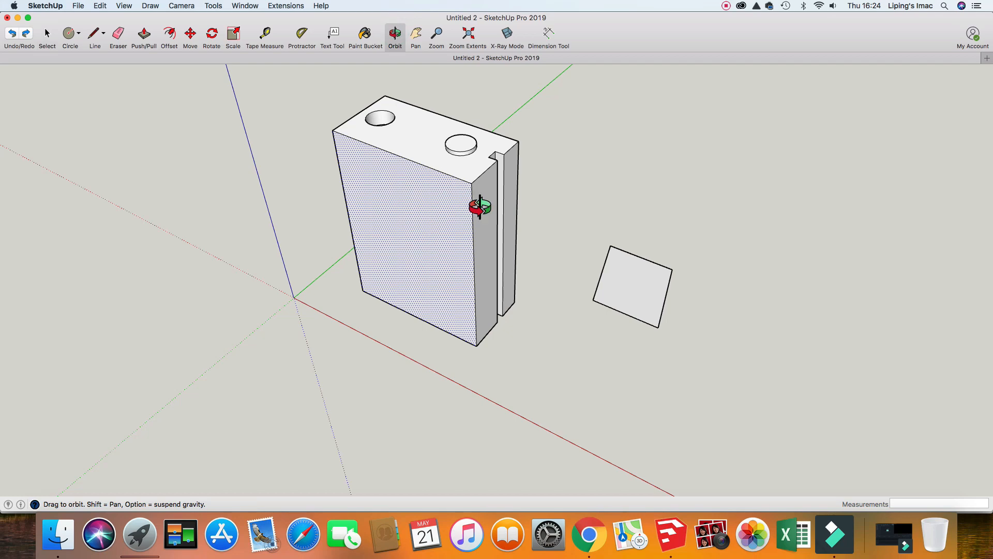
left_click_drag(559, 257, 942, 222)
left_click_drag(659, 219, 541, 297)
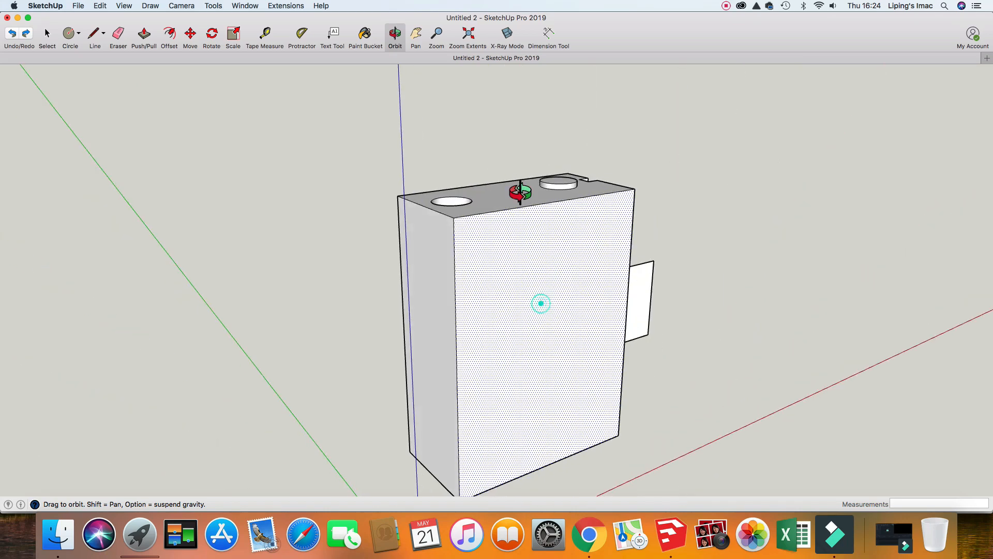
left_click_drag(519, 193, 470, 397)
left_click_drag(827, 308, 506, 295)
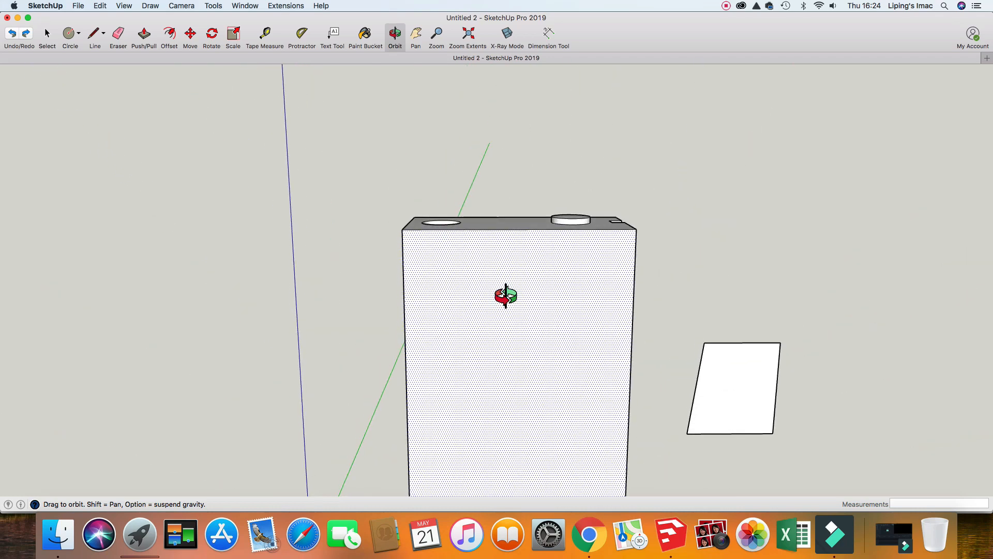
key("space")
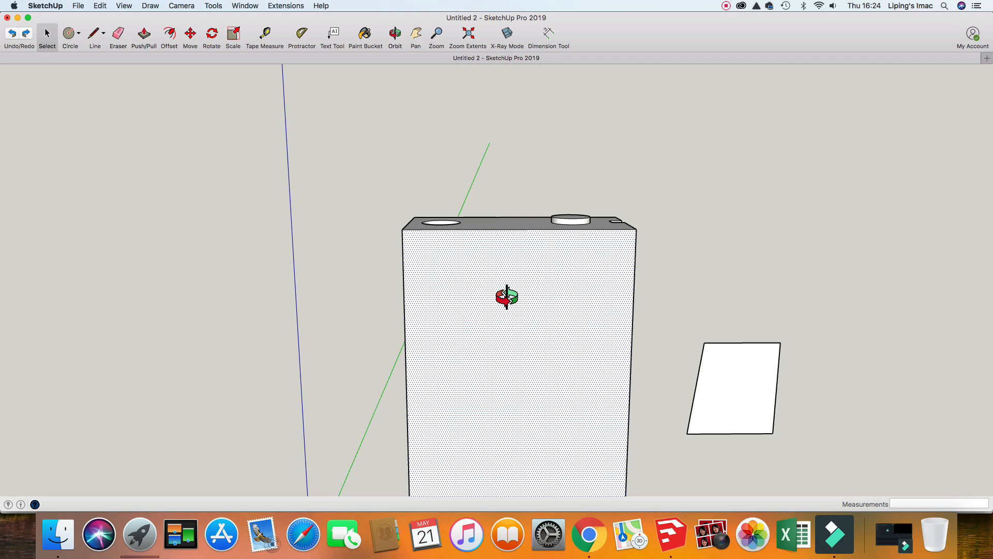
left_click(436, 35)
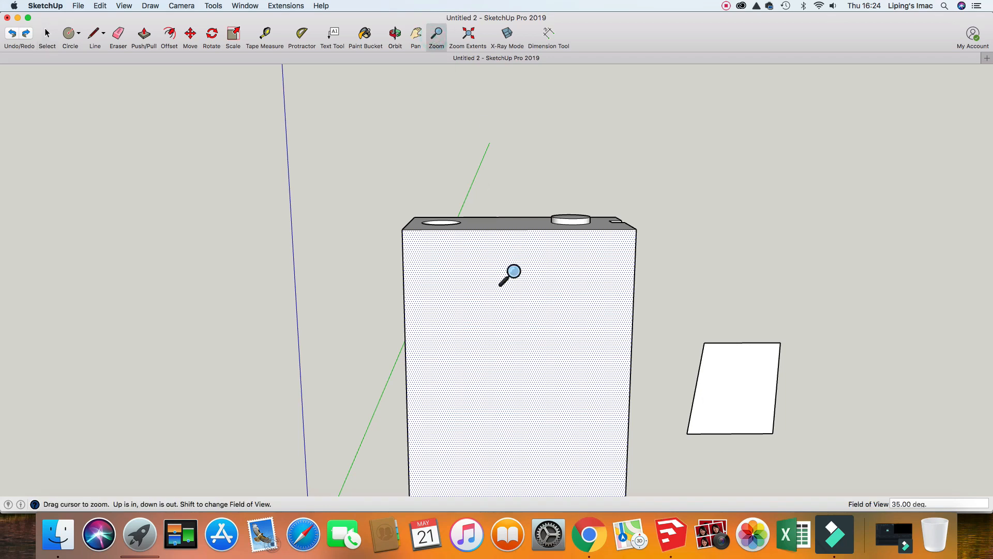
left_click_drag(510, 282, 511, 285)
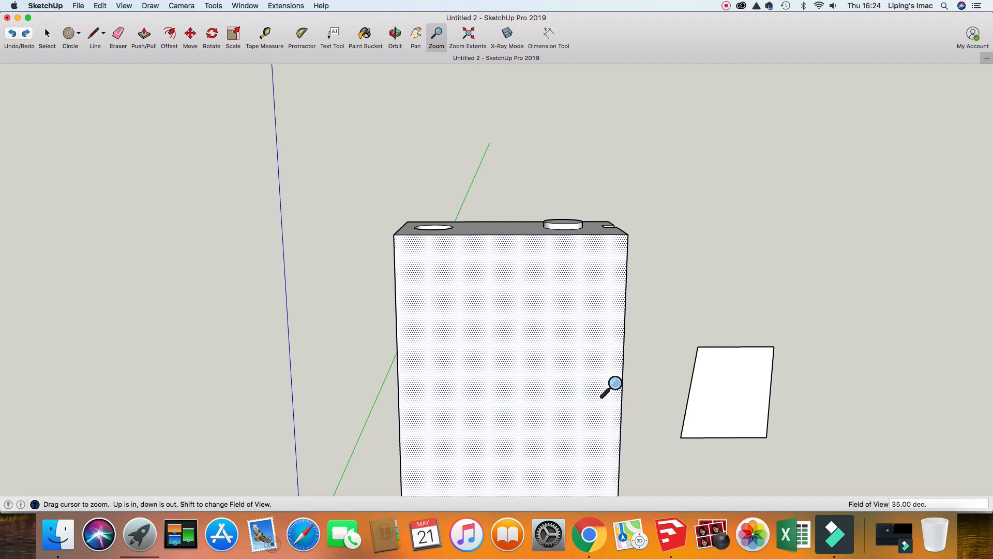
key("space")
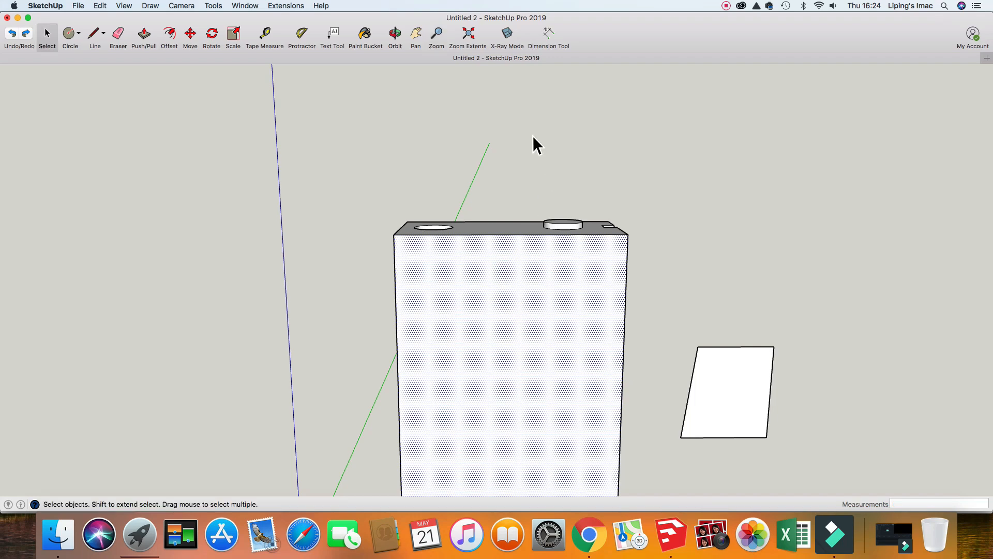
scroll(569, 327, "down", 10)
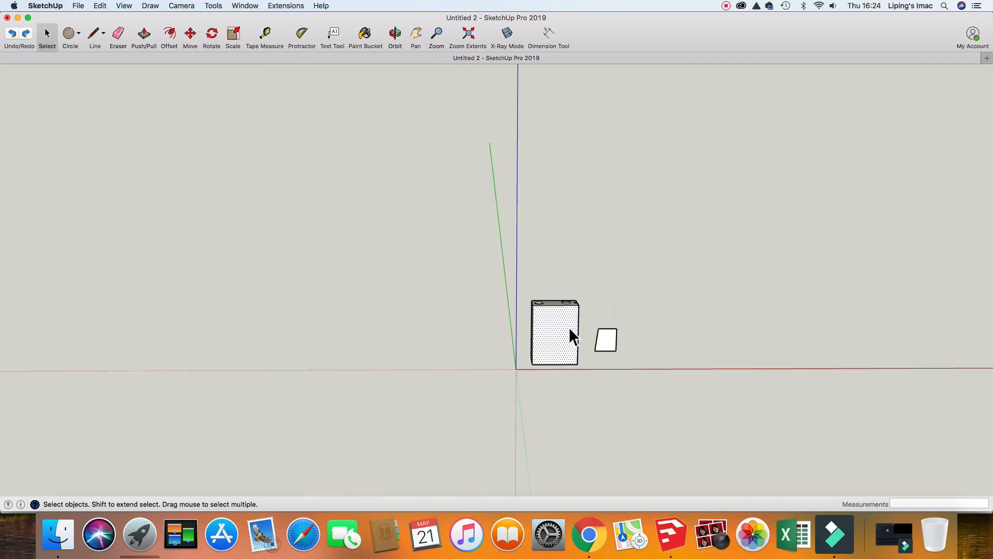
- Examine how zooming behaves with the pointer over the box, the flat face and empty space, clearing the front face's selection
scroll(569, 327, "up", 10)
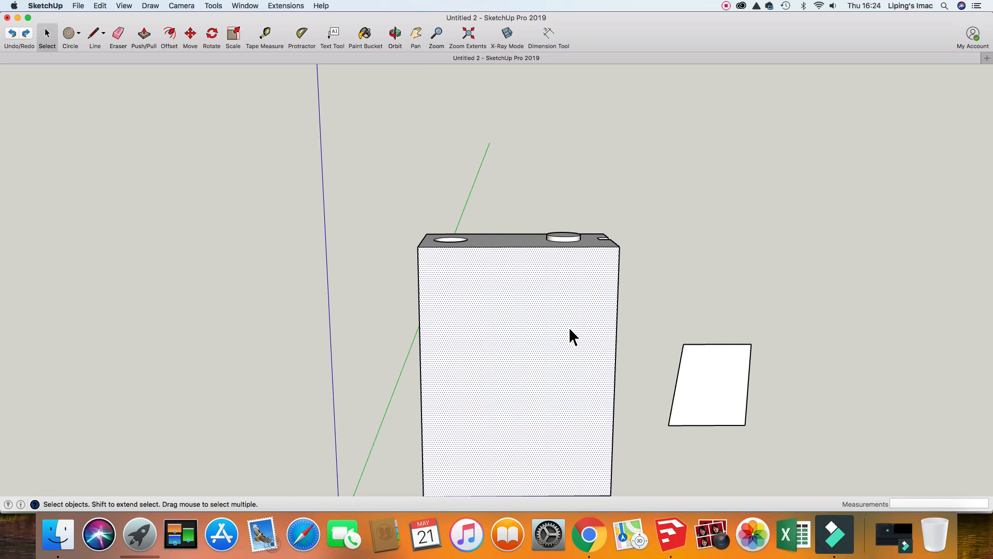
scroll(569, 326, "down", 8)
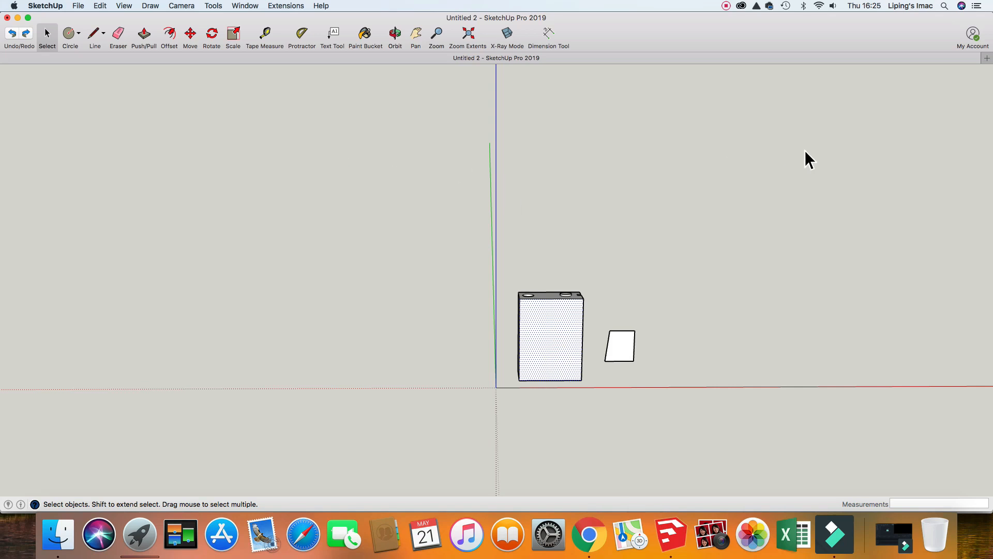
scroll(805, 150, "up", 10)
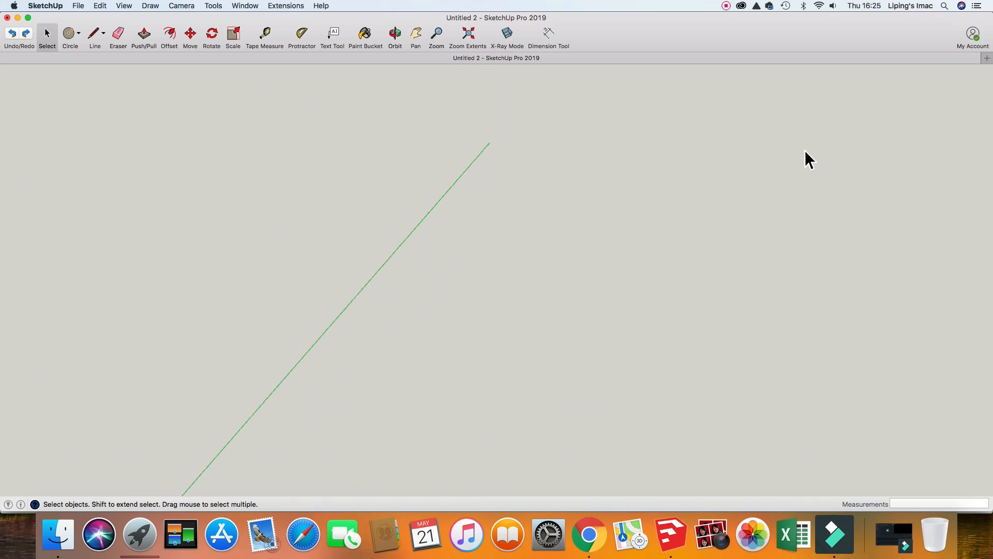
scroll(805, 150, "down", 5)
scroll(805, 150, "up", 6)
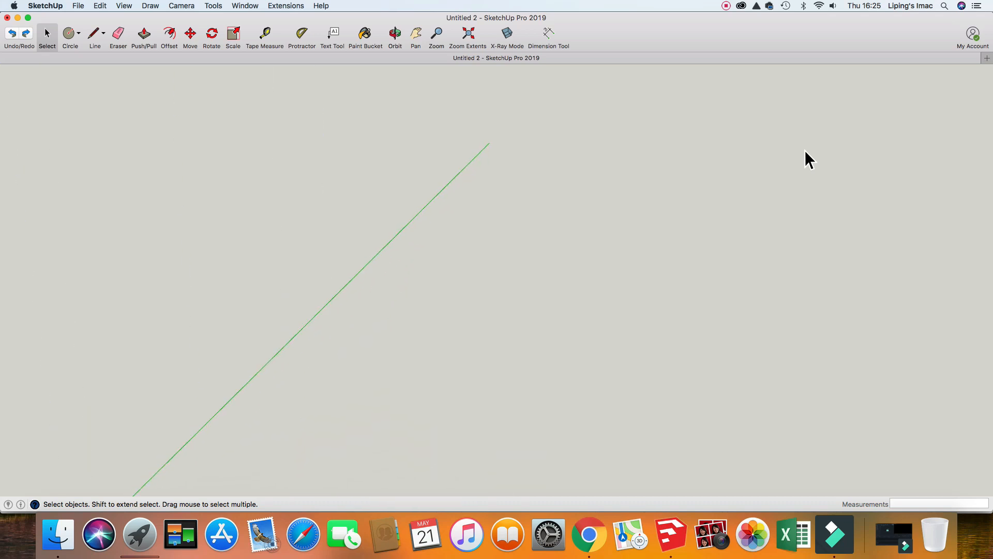
scroll(805, 150, "down", 8)
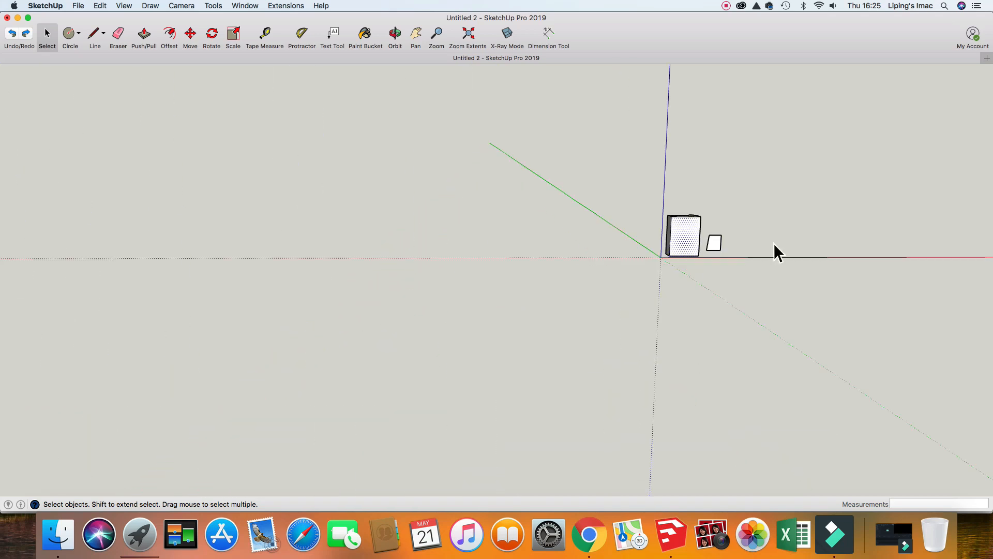
scroll(680, 239, "up", 8)
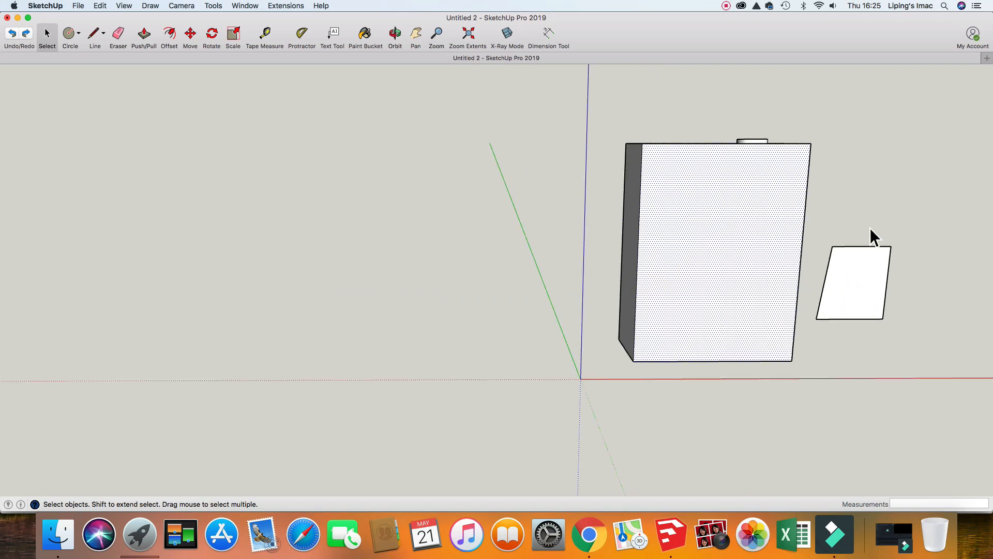
left_click(711, 235)
left_click(841, 214)
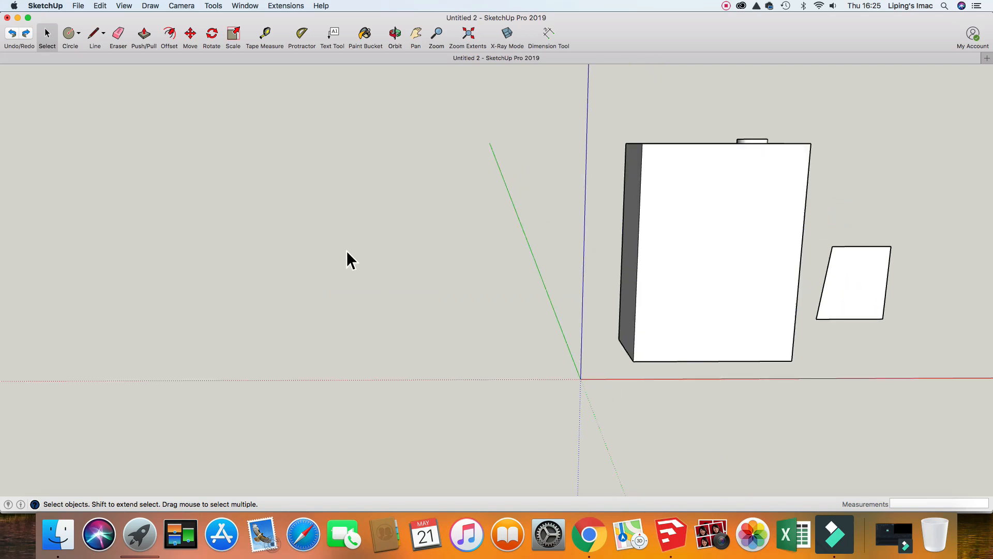
scroll(306, 243, "up", 8)
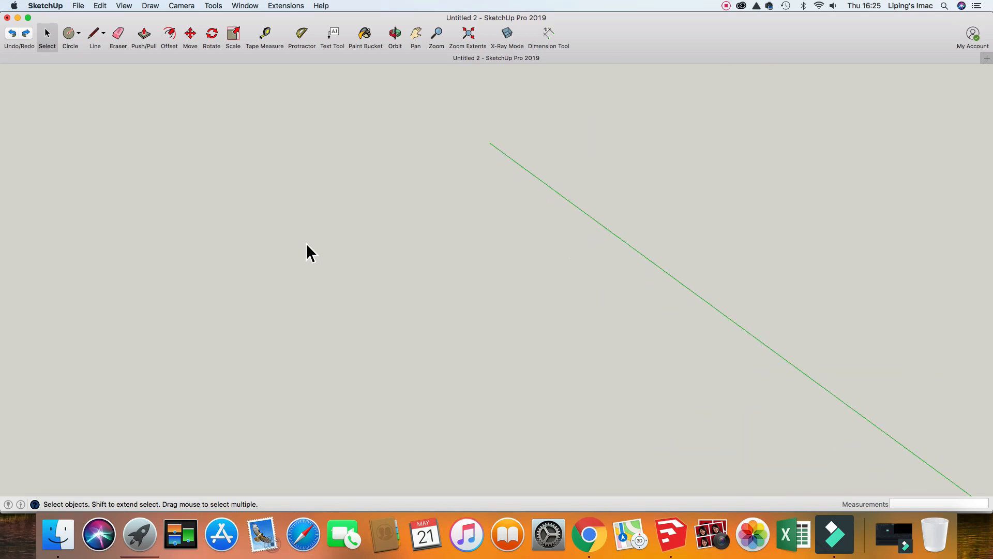
scroll(307, 244, "down", 10)
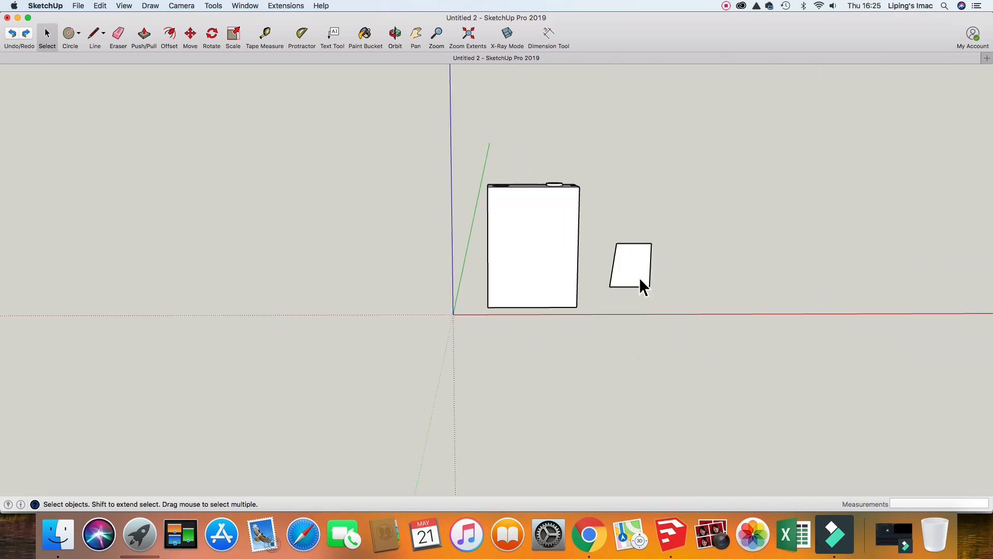
scroll(639, 278, "up", 8)
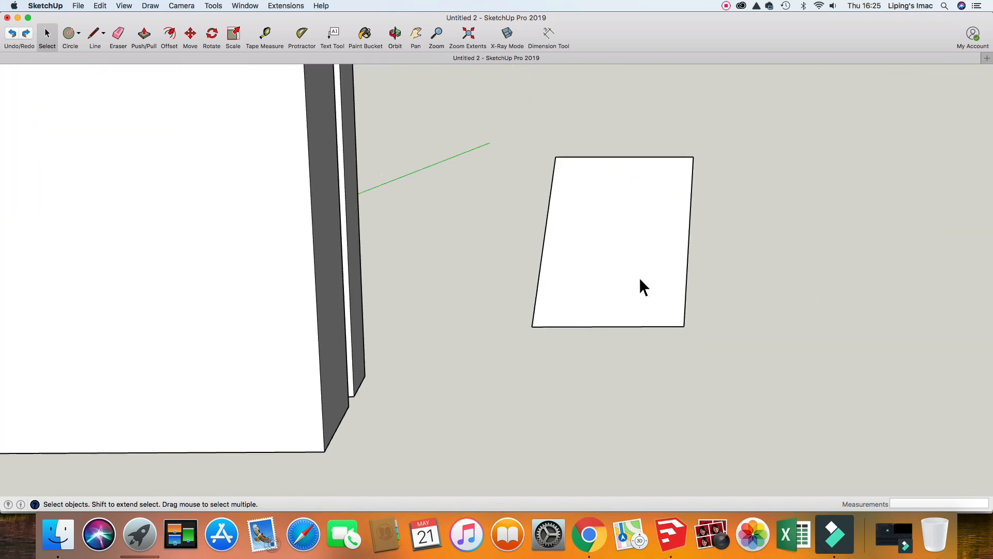
scroll(639, 278, "down", 10)
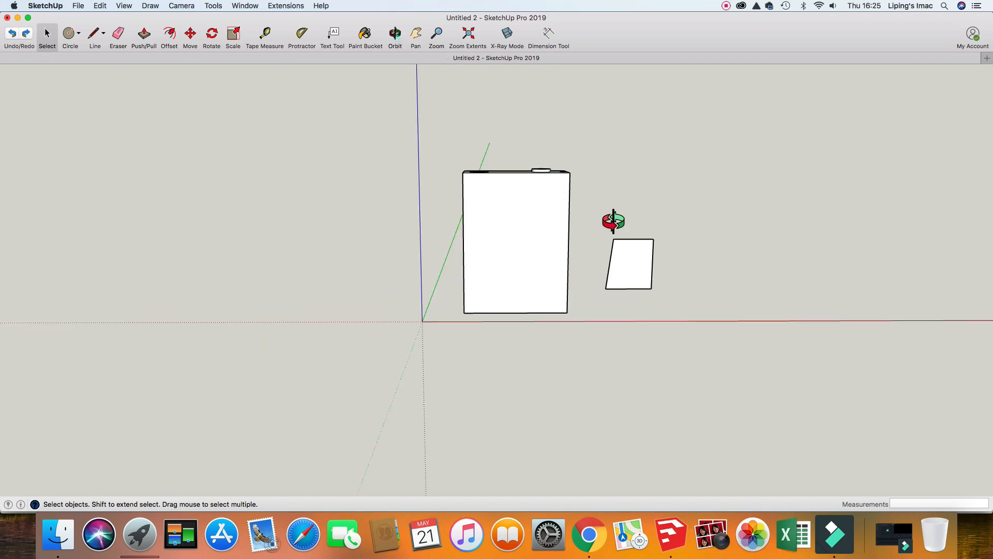
- Measure down the box's vertical front edge from its upper corner beside the grooved side using the Tape Measure
middle_click_drag(613, 222, 372, 92)
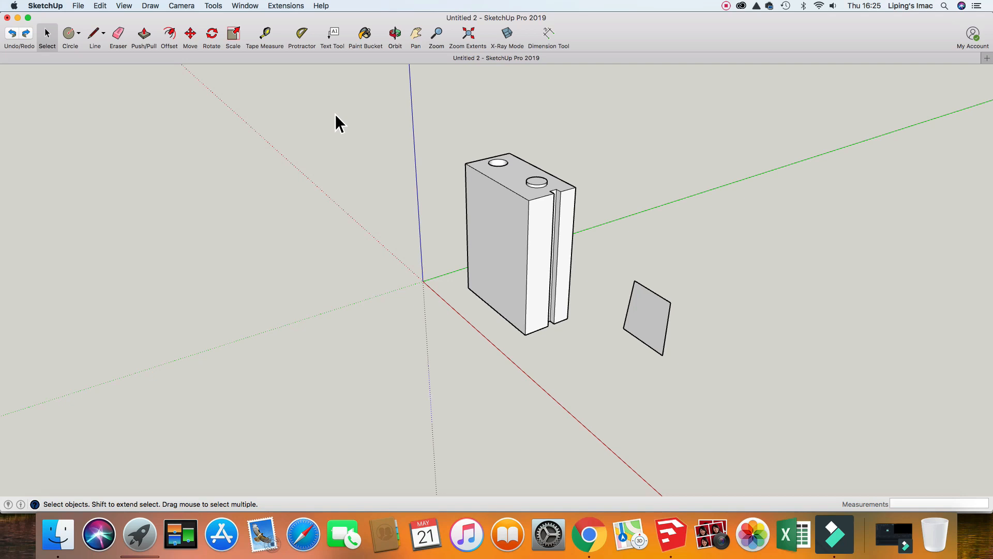
left_click(266, 37)
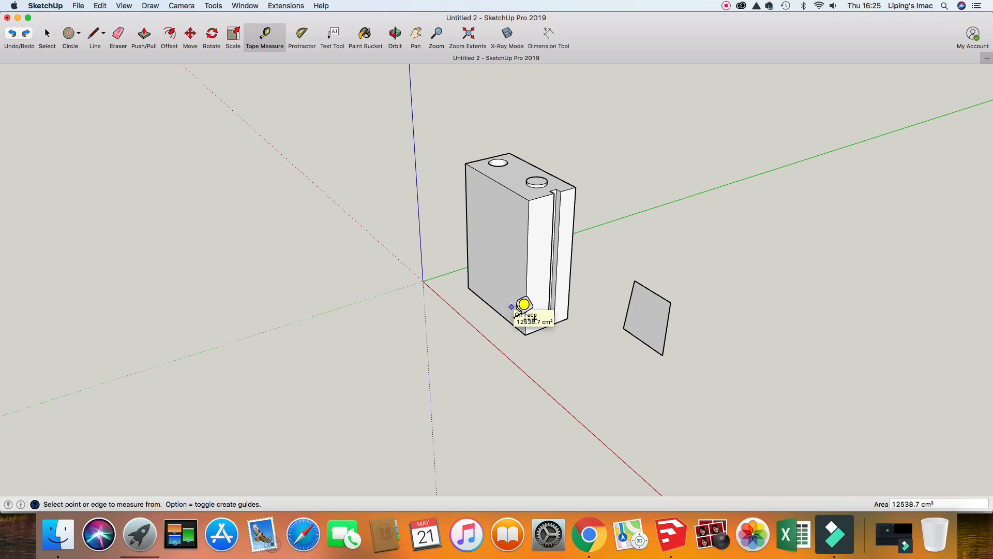
left_click(529, 201)
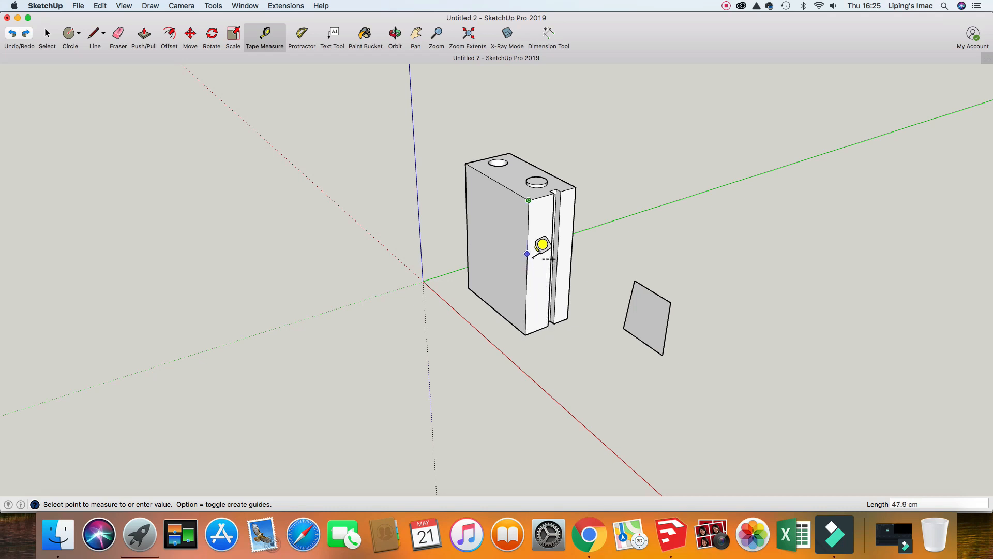
key("Escape")
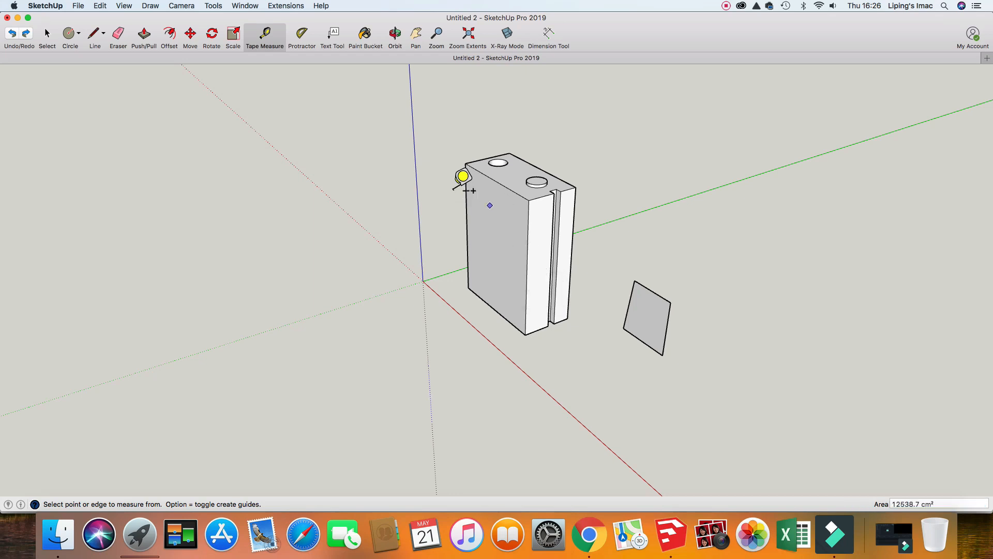
- Place a guide point 15 cm along the front face's top edge from its upper corner farthest from the grooved side
left_click(478, 163)
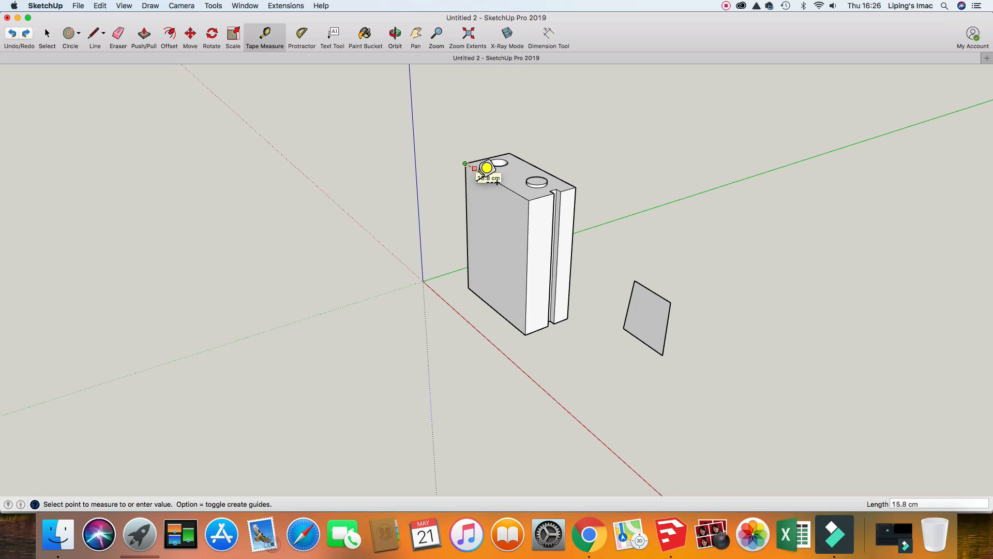
type("15")
key("Return")
- Create a vertical guide line through the guide point down to the front face's bottom edge, and leave the Tape Measure
scroll(486, 168, "up", 3)
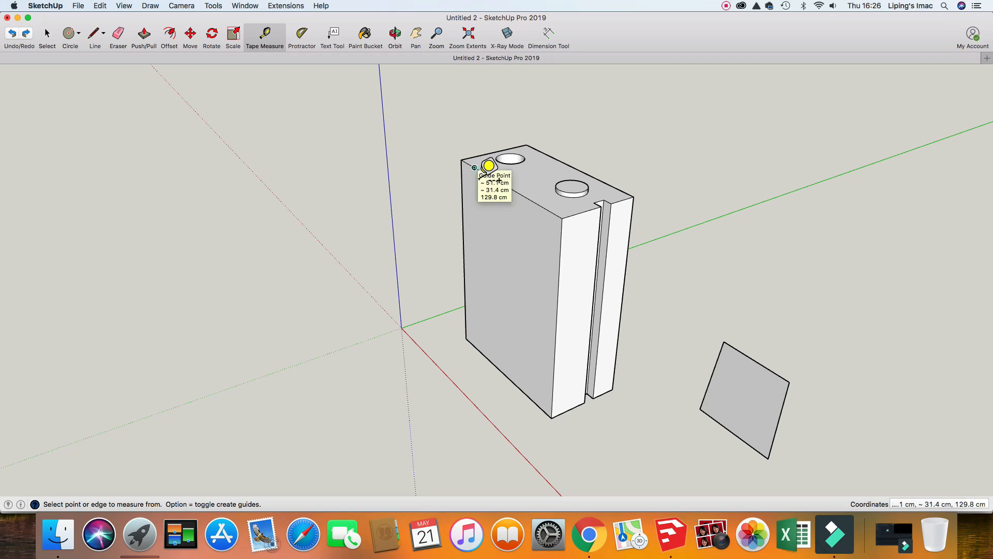
left_click(475, 168)
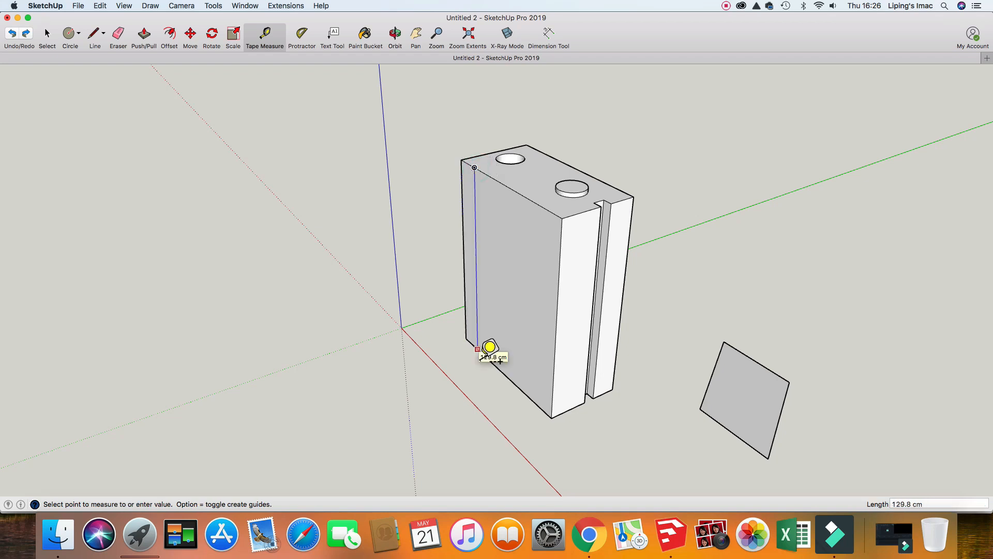
scroll(490, 347, "down", 2)
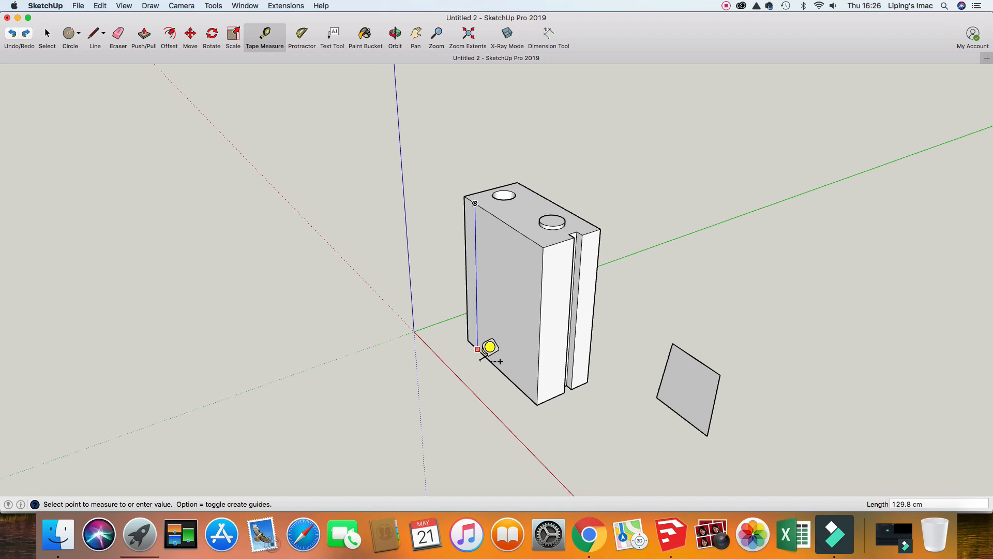
left_click(489, 347)
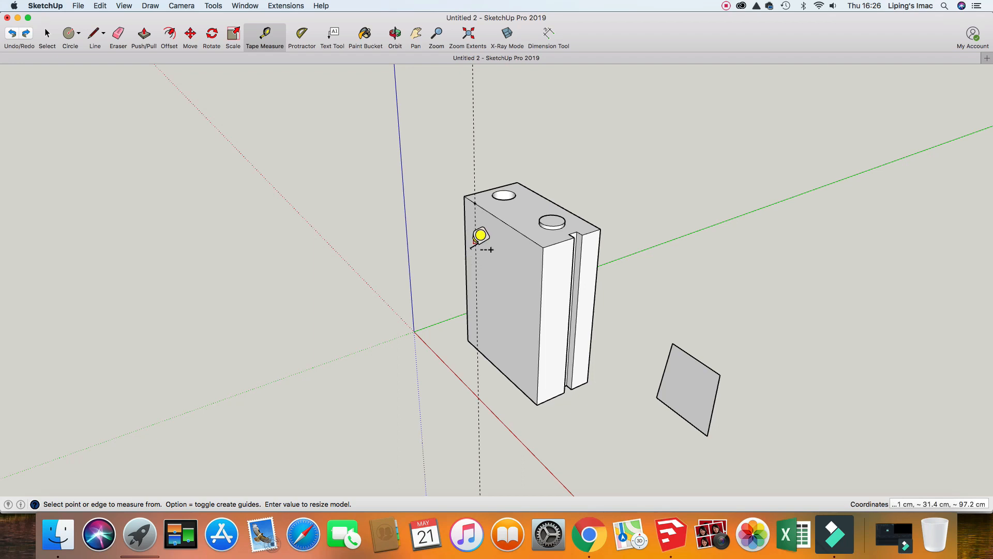
left_click(436, 237)
key("space")
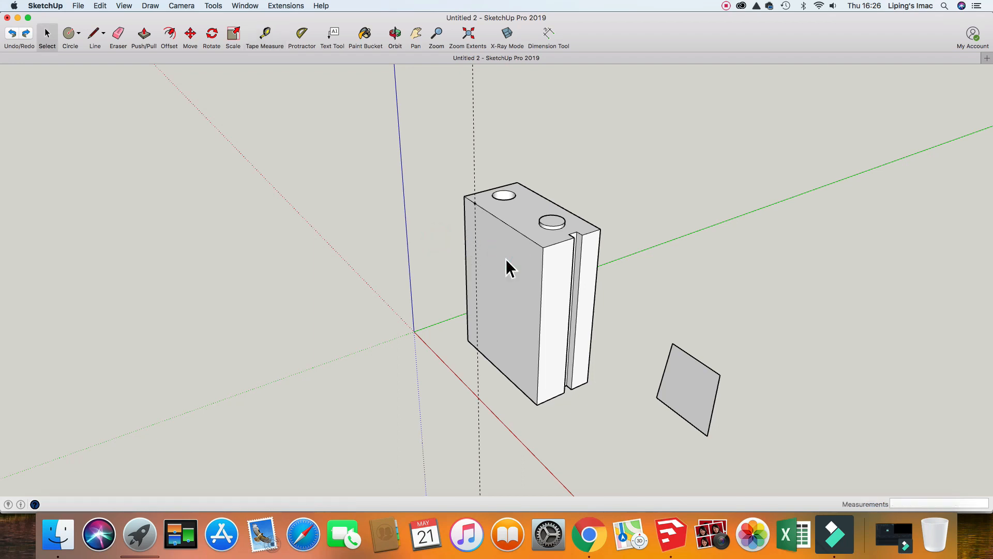
- Select the front face to check whether the guide line divides it, and clear the selection
left_click(506, 258)
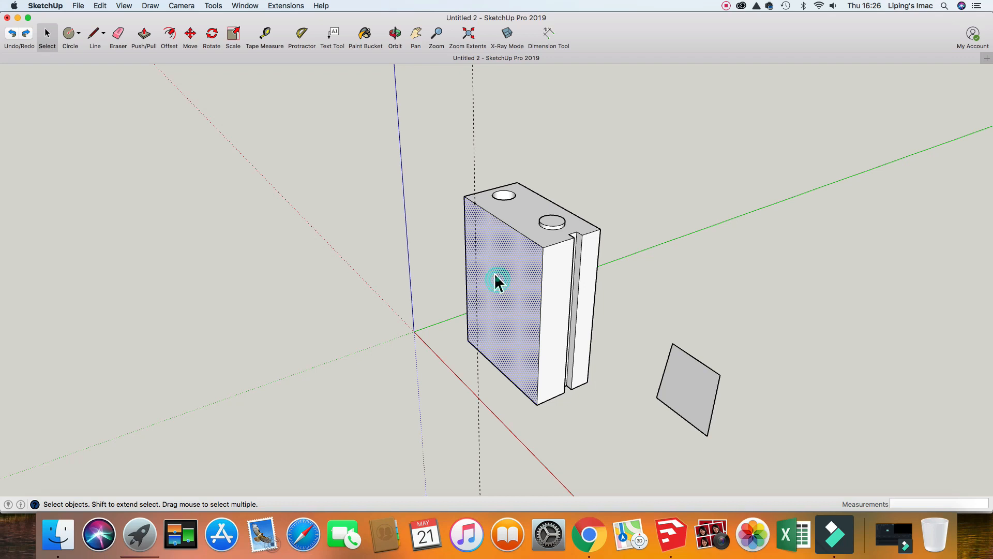
left_click(461, 239)
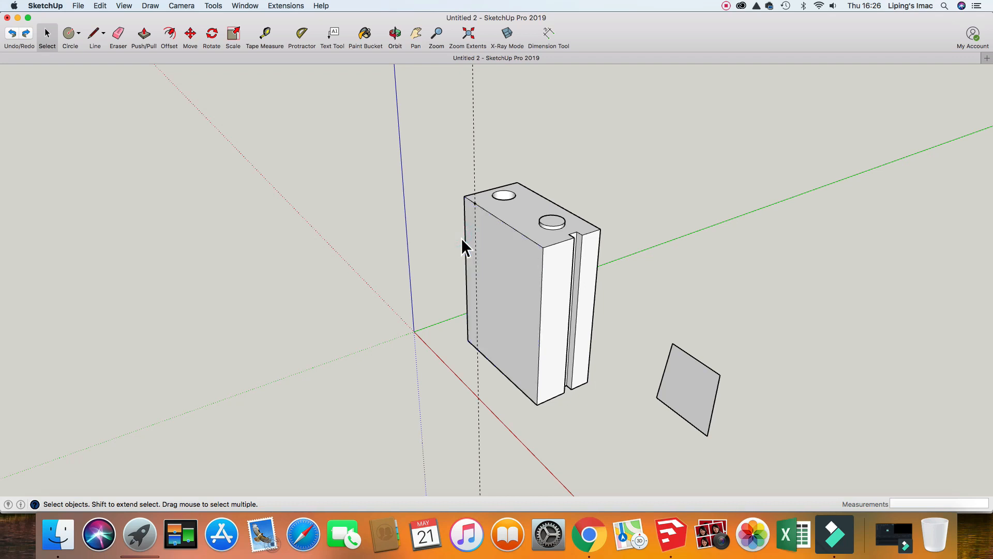
left_click(475, 205)
left_click(246, 111)
- Place a second guide point on the front face's top edge, 5 cm beyond the first one
left_click(266, 35)
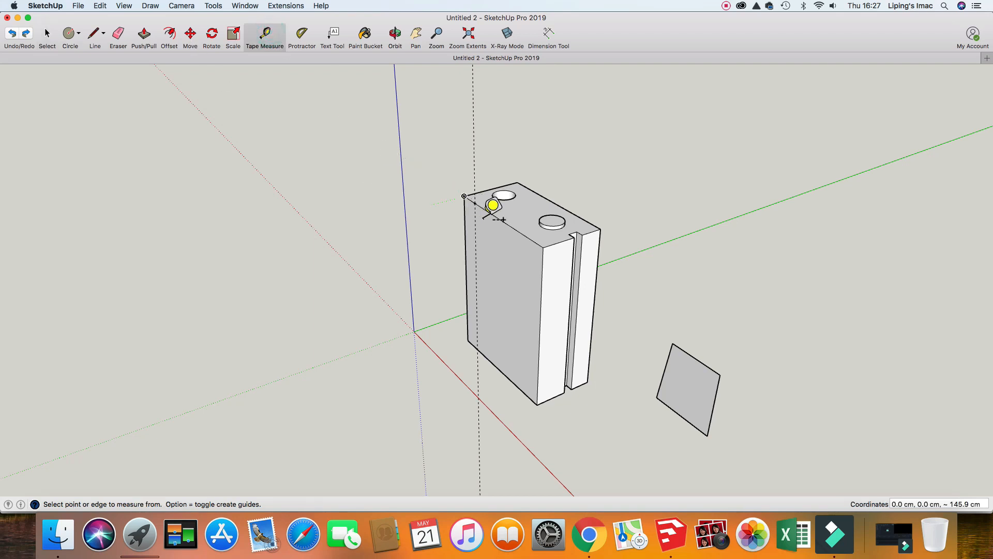
left_click(475, 203)
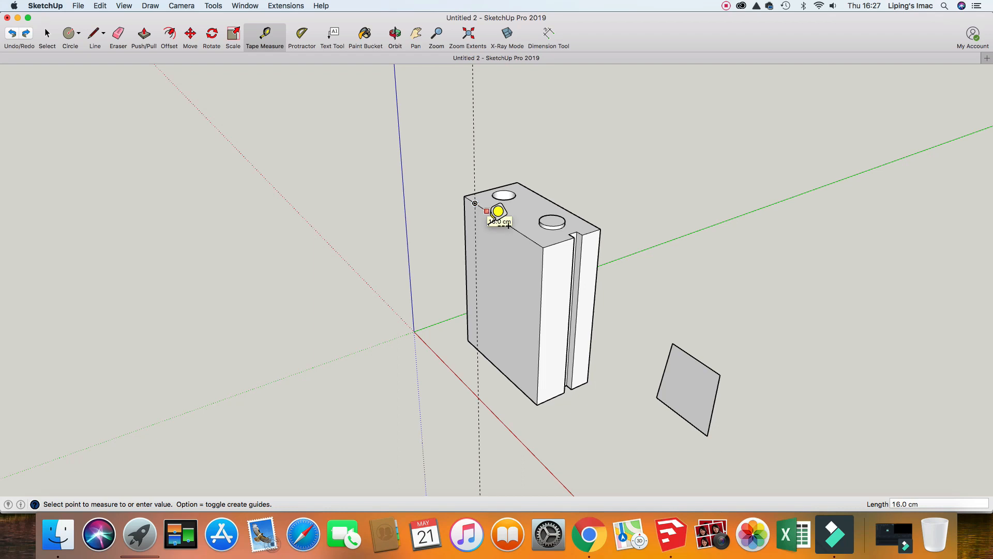
type("5")
key("Return")
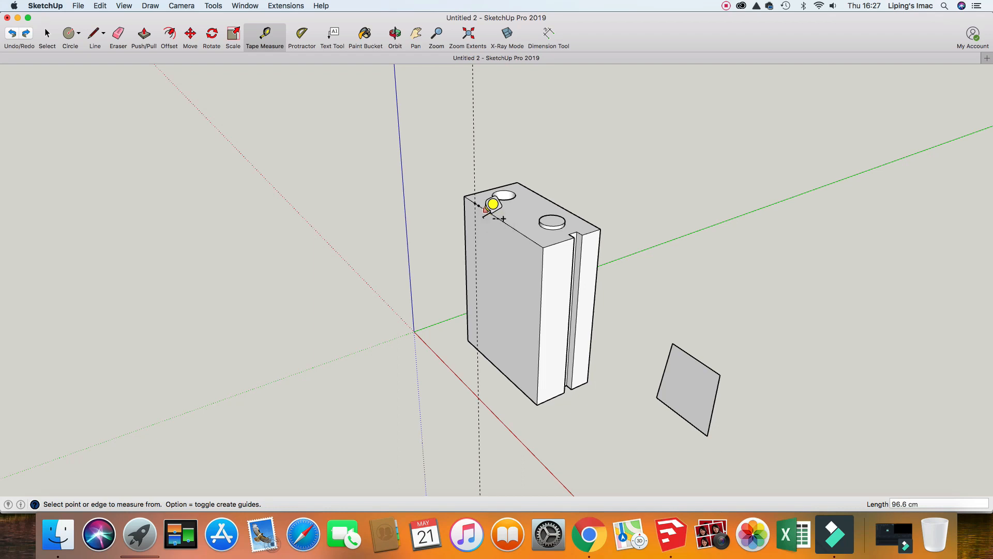
- Create a second vertical guide line from the new guide point to the front face's bottom edge
left_click(478, 205)
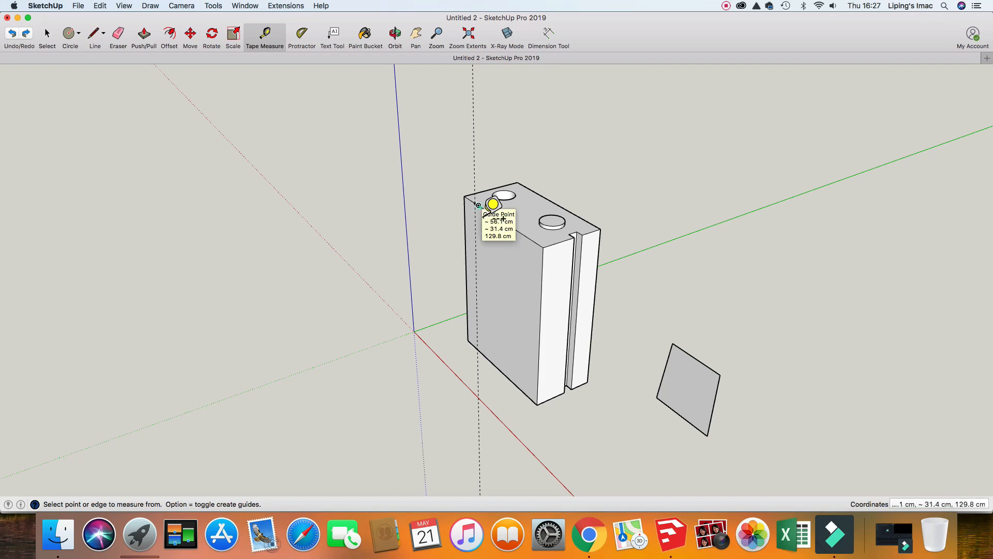
left_click(481, 352)
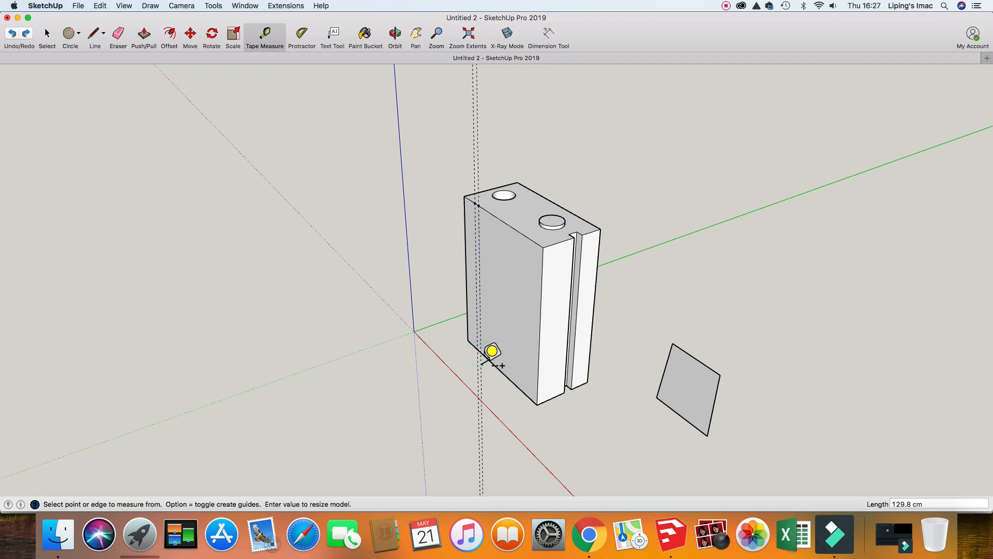
scroll(489, 331, "up", 3)
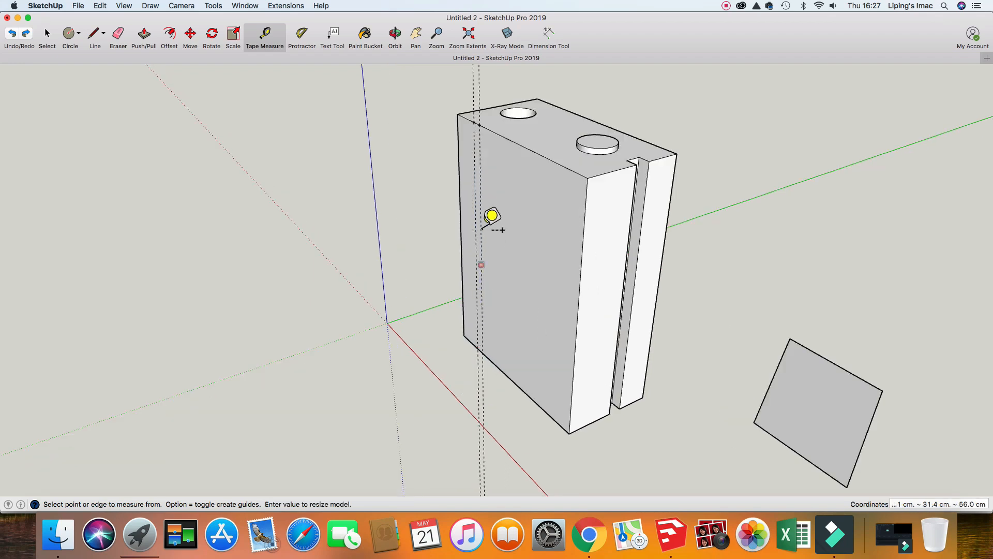
left_click(458, 114)
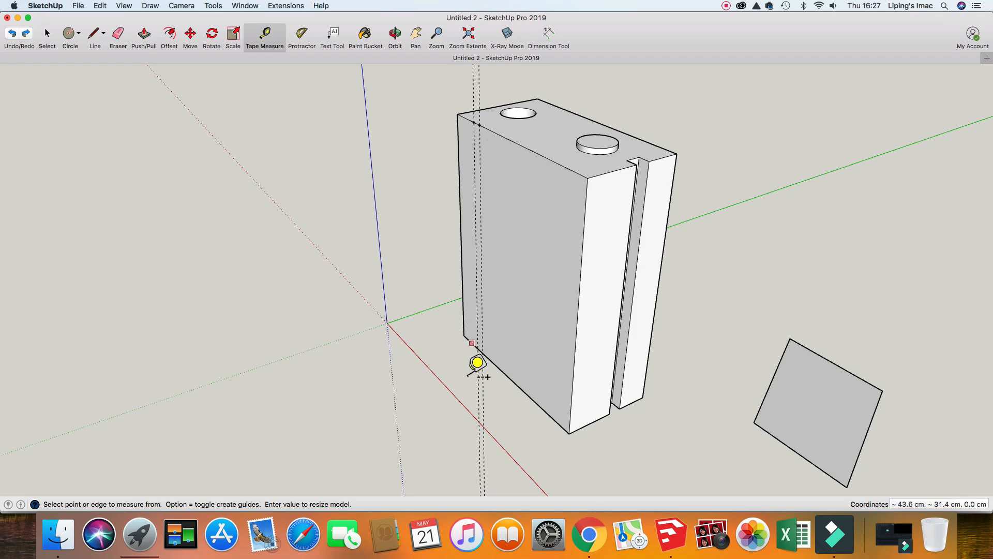
key("space")
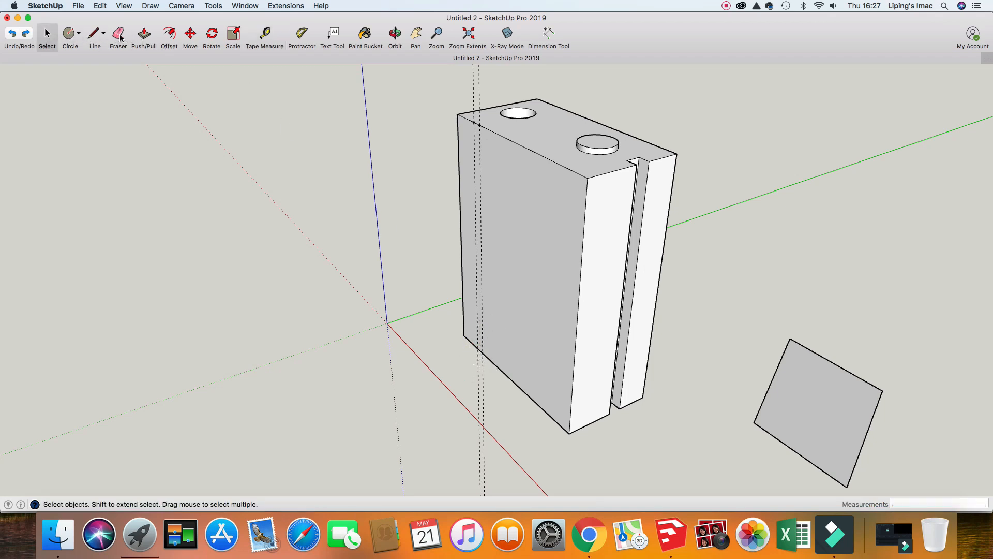
- Draw a vertical line along the first guide from the front face's top edge to its bottom edge
left_click(94, 36)
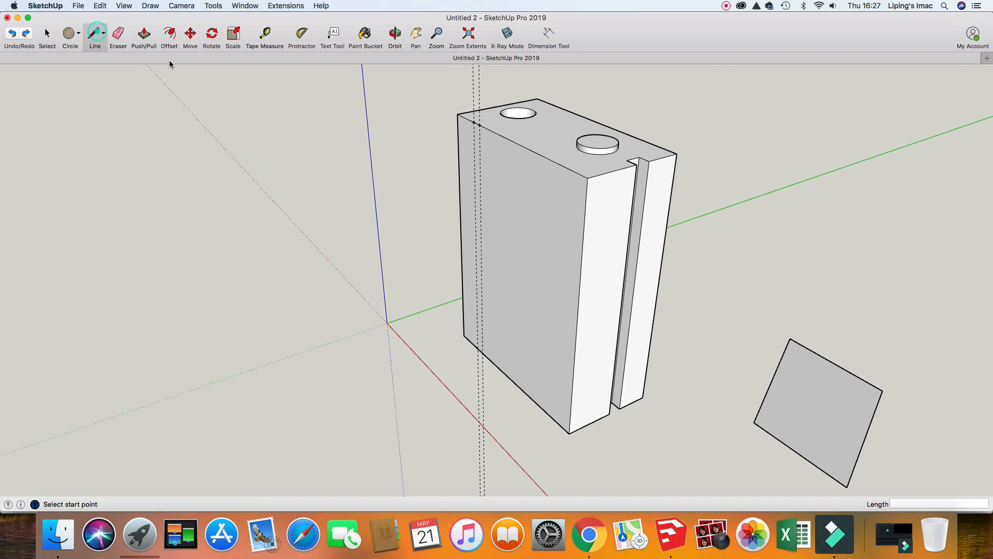
left_click(474, 123)
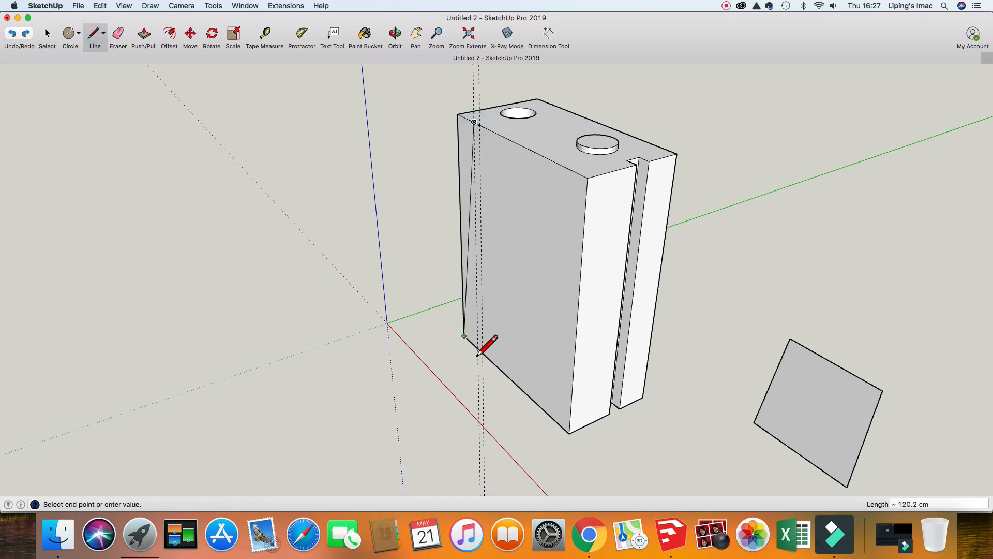
left_click(477, 348)
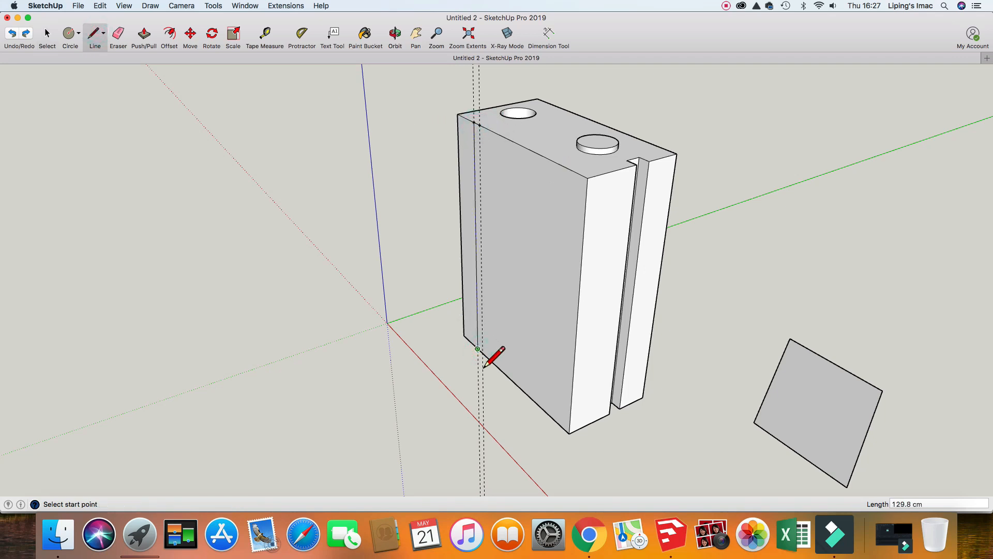
- Draw a 5 cm line along the front face's bottom edge between the two vertical guides
left_click(481, 353)
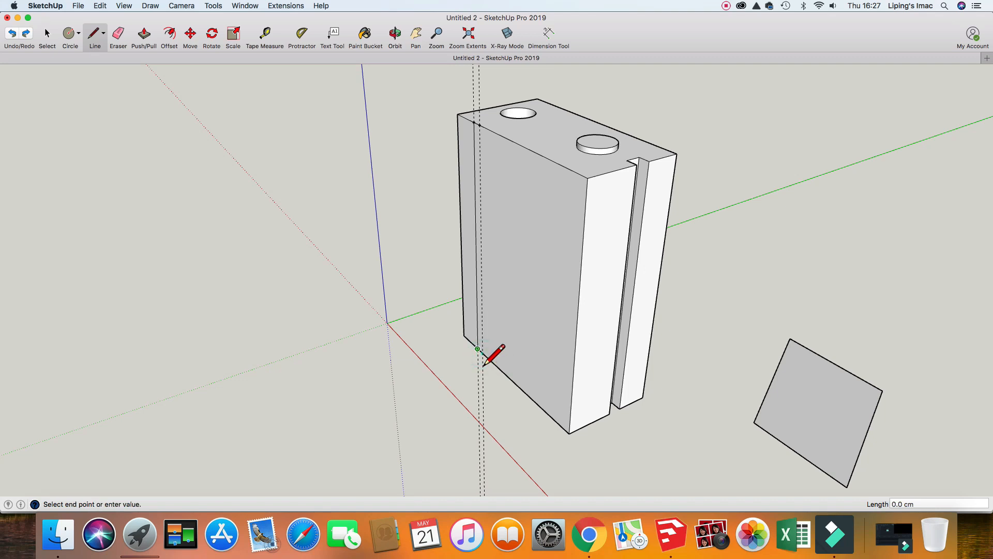
scroll(486, 362, "up", 3)
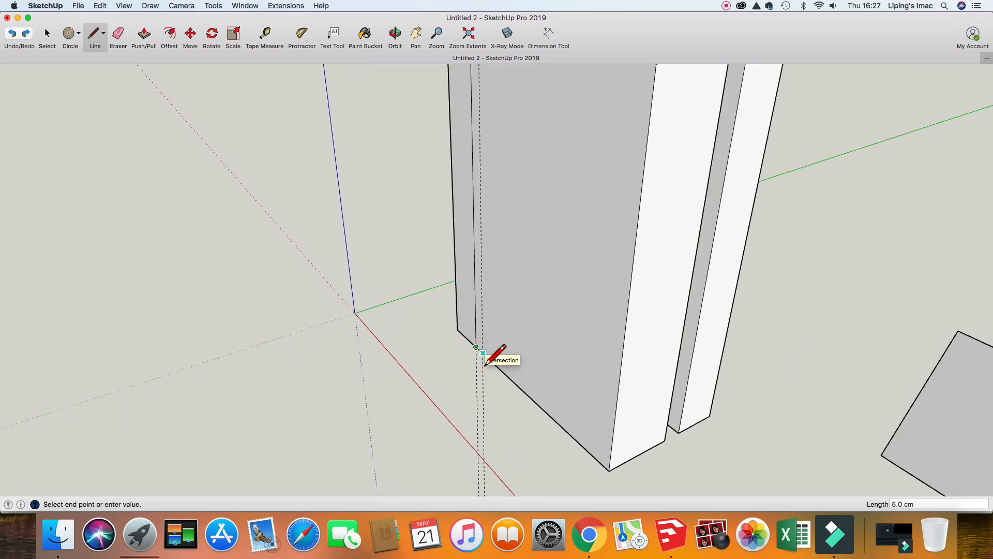
type("5")
key("Return")
scroll(486, 362, "down", 5)
- Try to draw a vertical line along the second guide from the front face's bottom edge up to its top edge
left_click(482, 353)
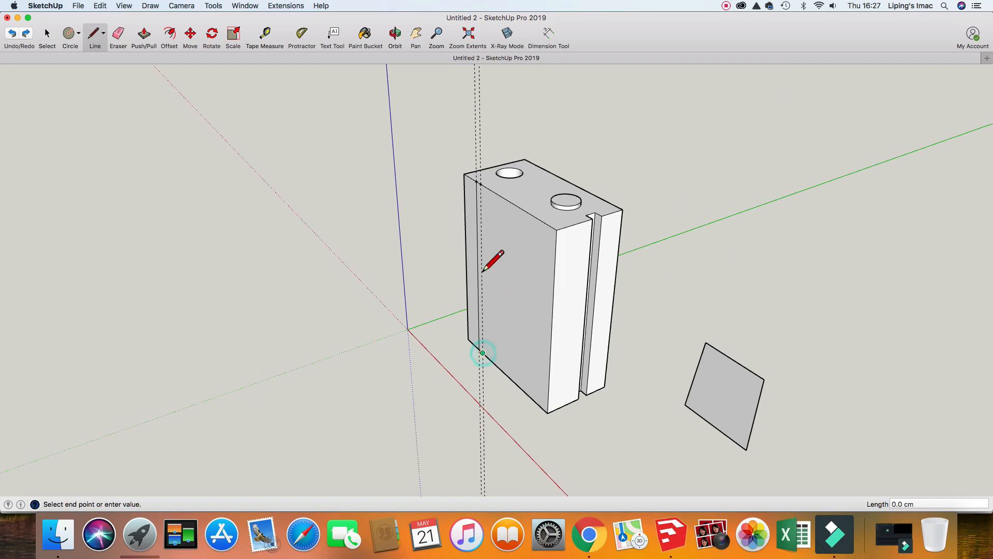
left_click(480, 180)
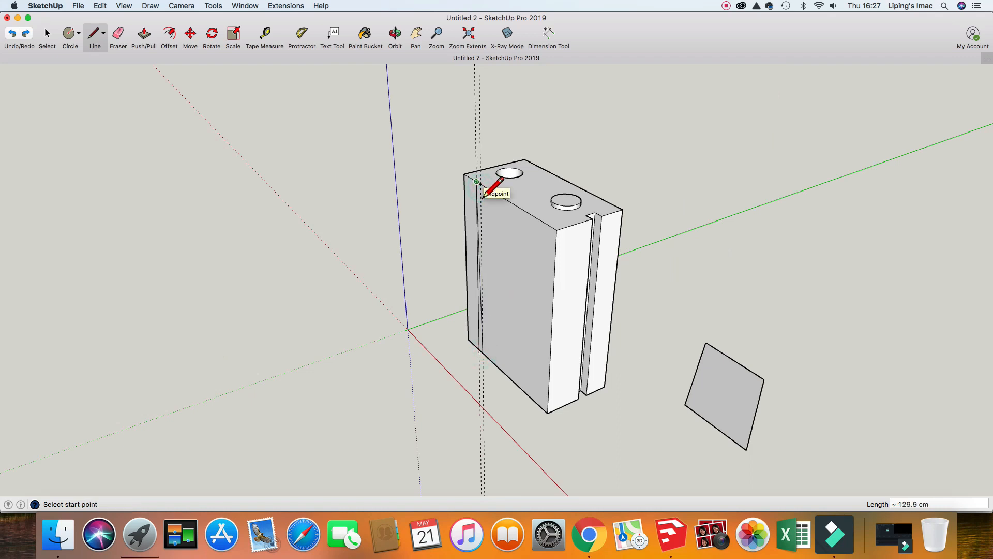
left_click(12, 33)
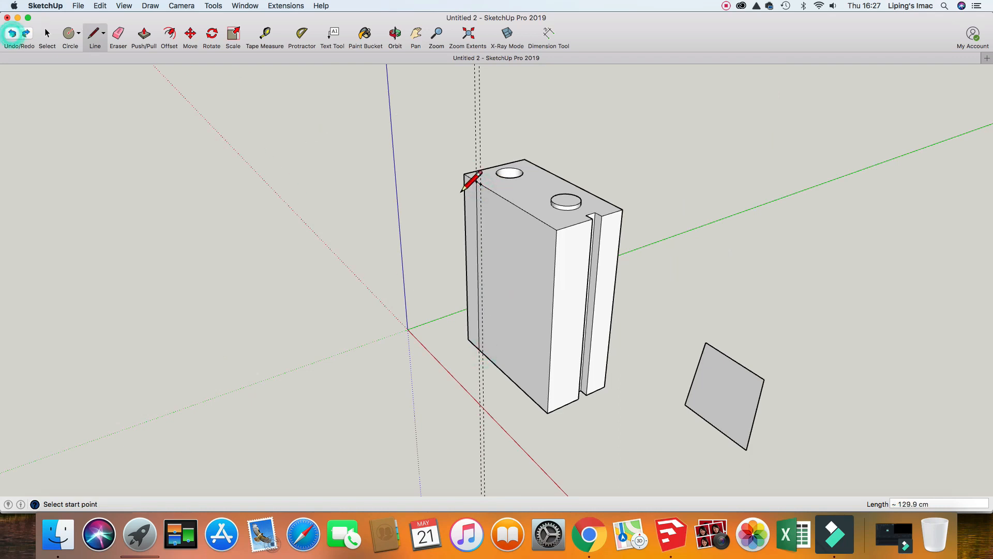
left_click(483, 352)
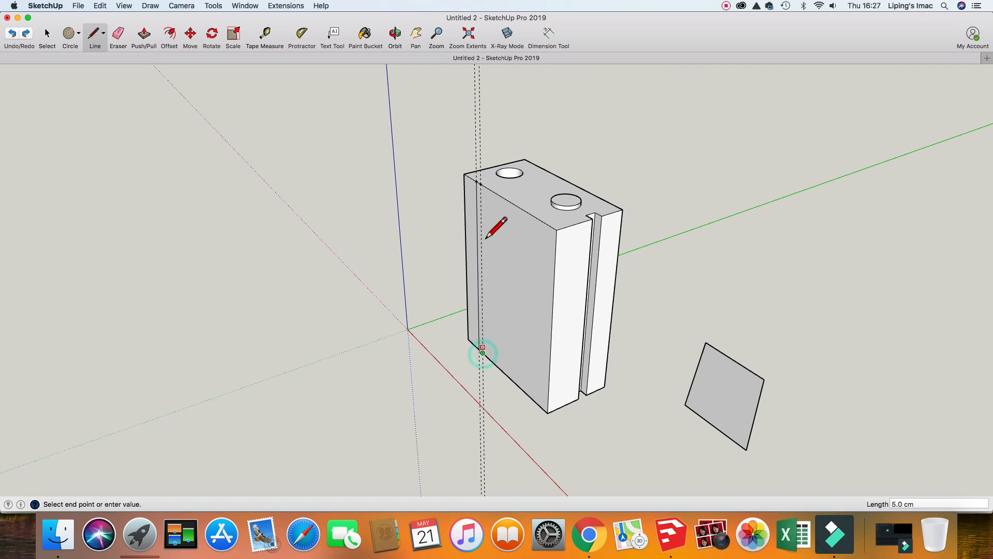
left_click(478, 184)
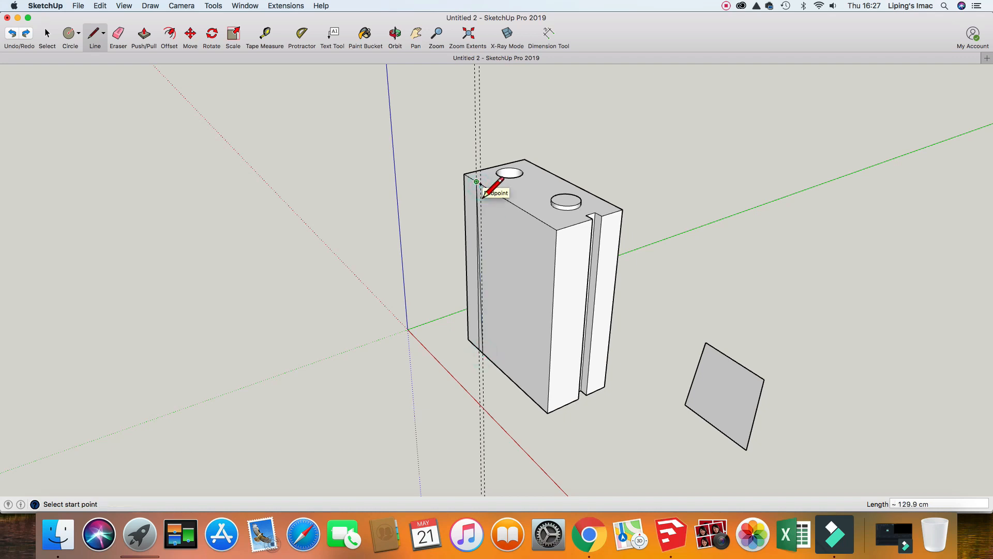
scroll(481, 196, "up", 4)
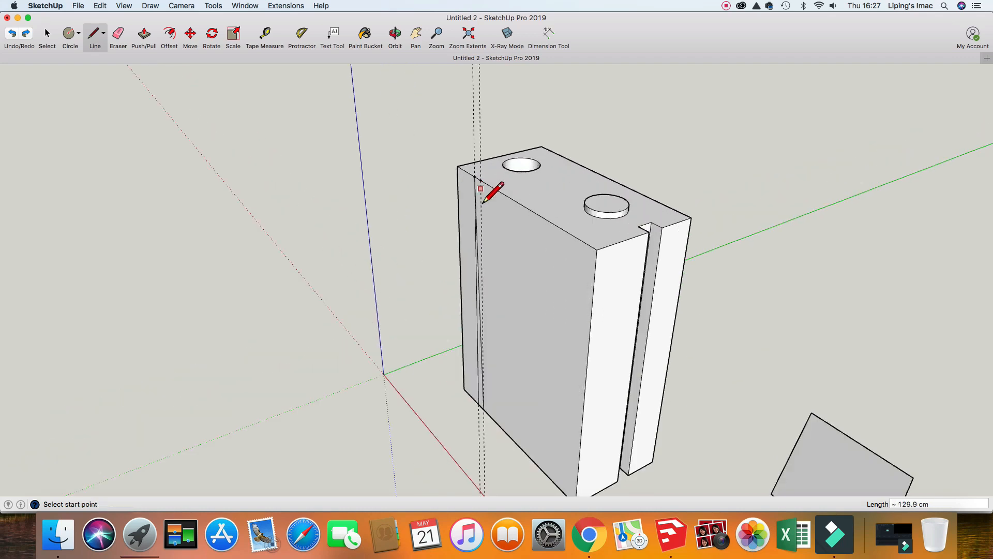
left_click(478, 404)
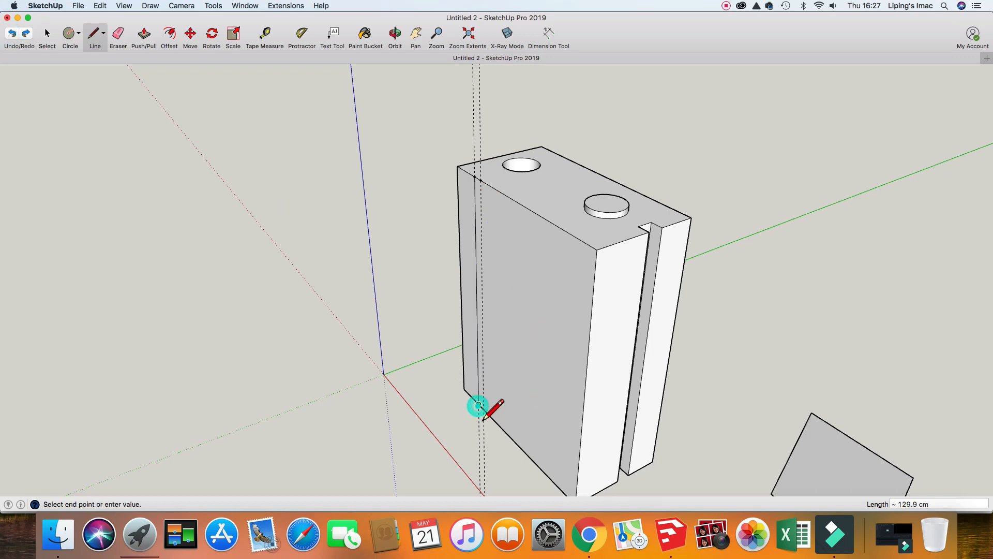
key("Escape")
- Draw a vertical line along the second guide from the front face's bottom edge to the guide point on the top edge
left_click(484, 409)
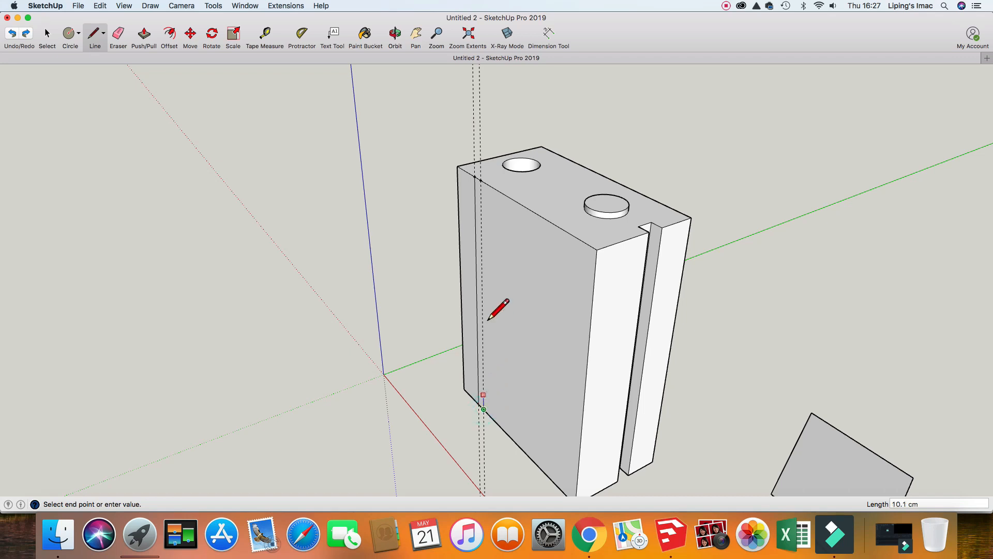
left_click(474, 177)
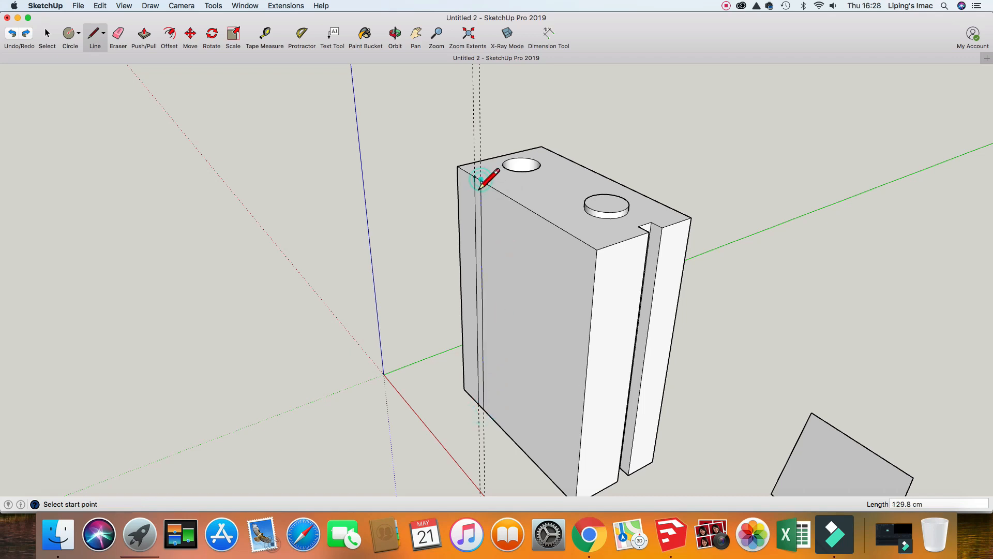
left_click(474, 176)
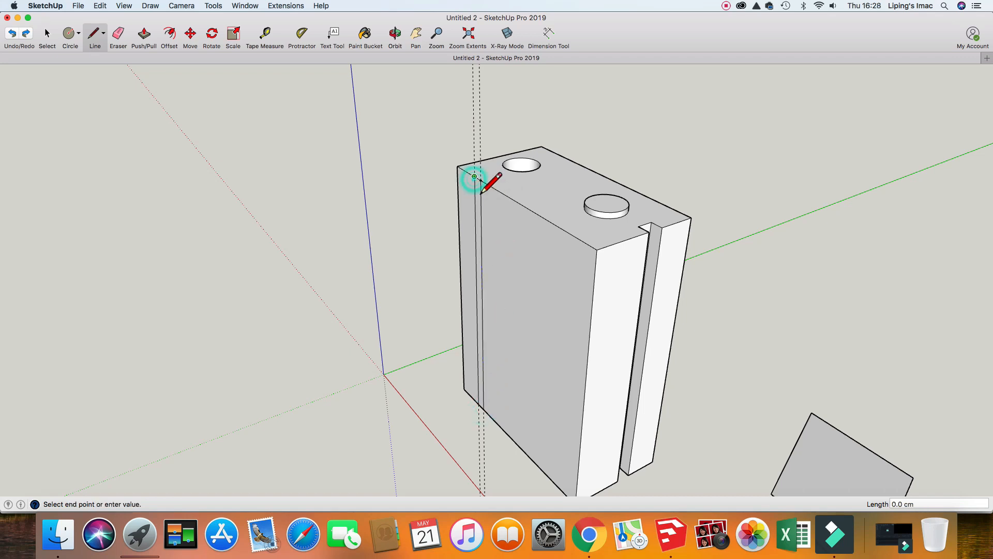
key("space")
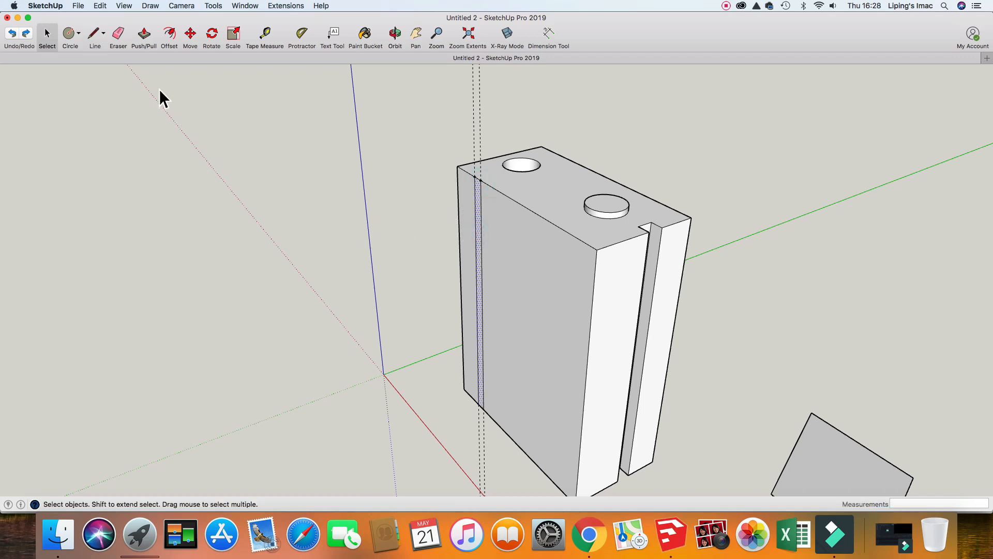
- Push/Pull the narrow strip between the two vertical lines 5 cm into the box, cutting a full-height groove
left_click(146, 36)
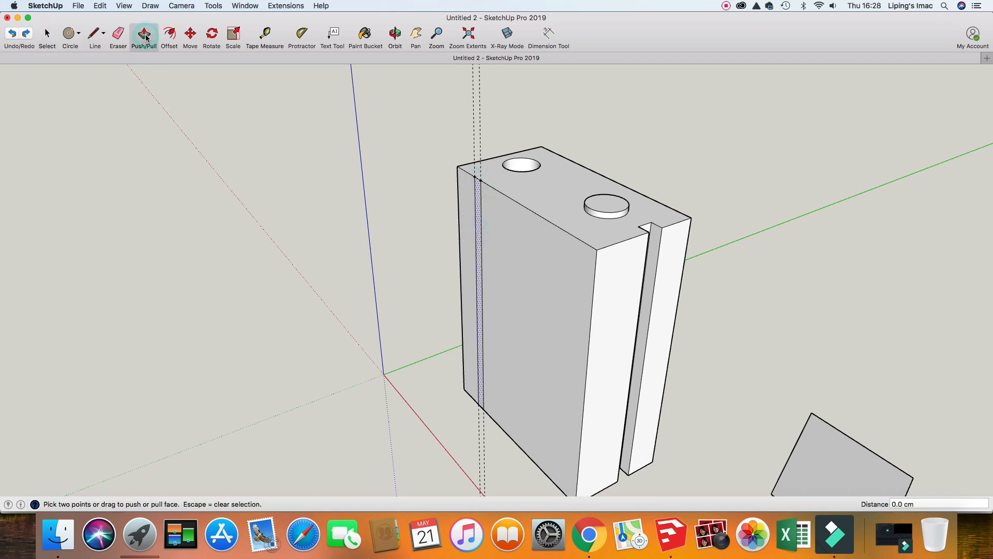
scroll(476, 236, "up", 5)
left_click(479, 239)
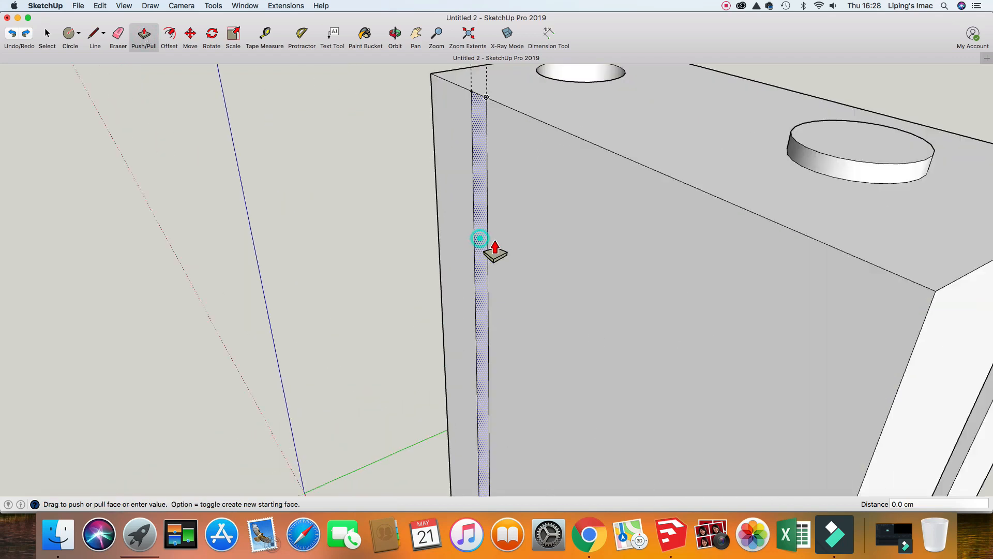
left_click(510, 252)
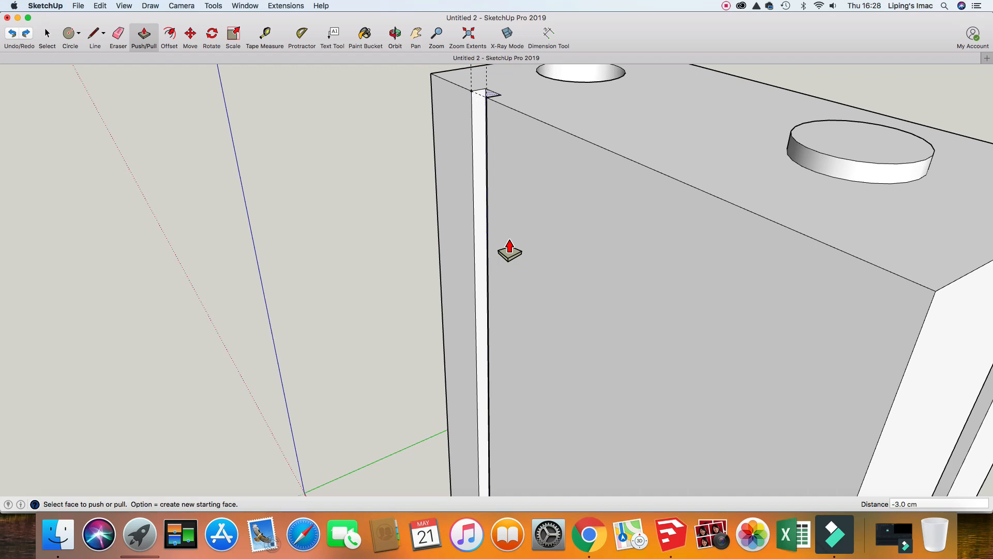
scroll(509, 252, "down", 6)
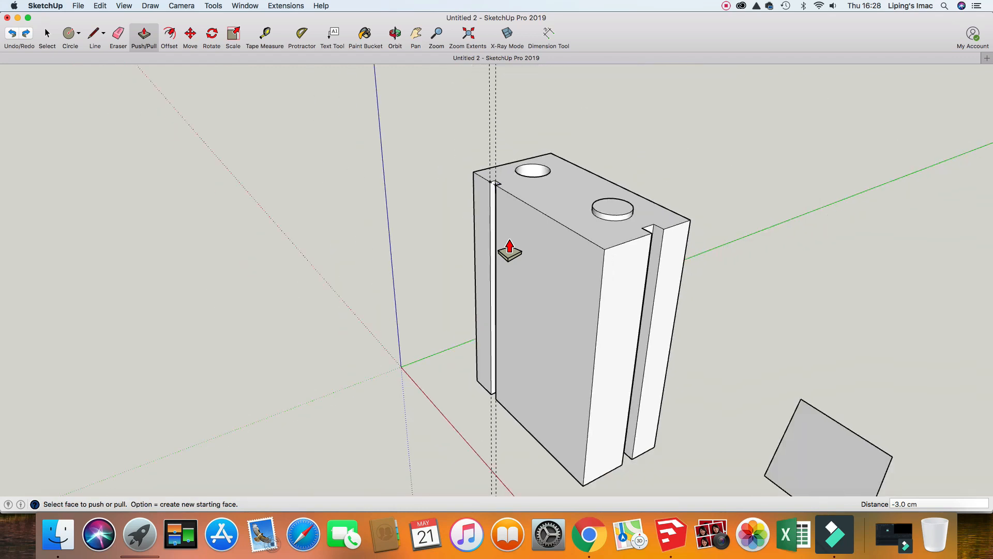
type("5")
left_click(509, 208)
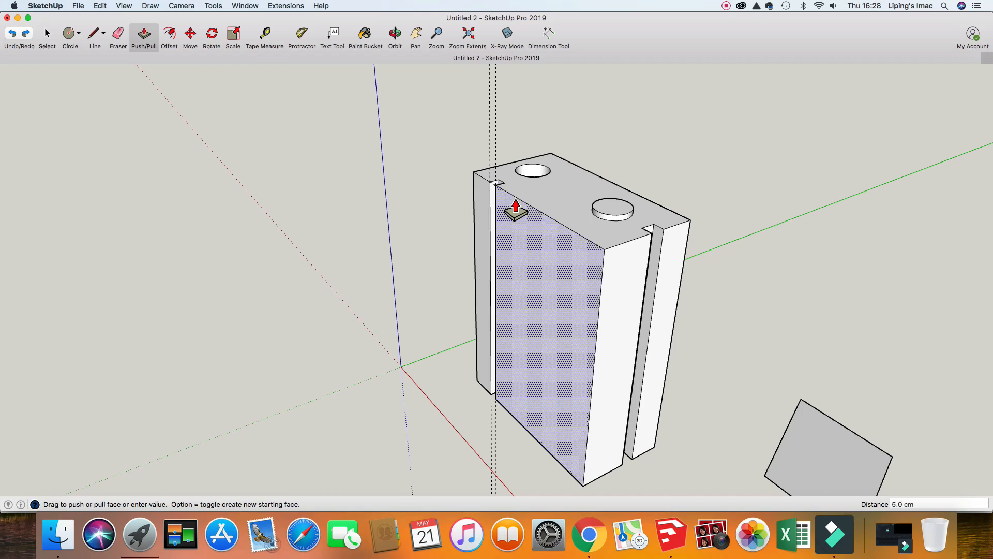
scroll(443, 247, "down", 2)
key("space")
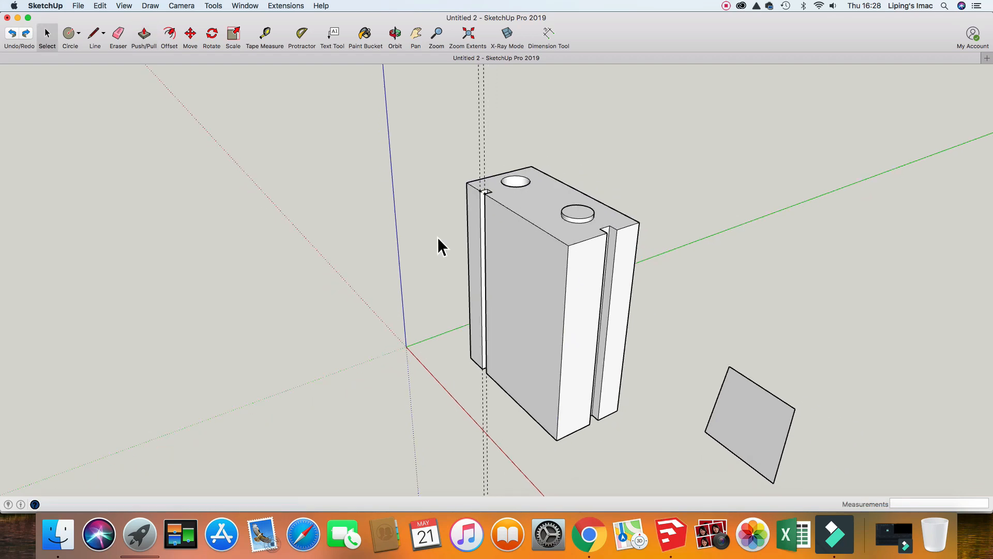
- Measure the new groove's depth at the box's top with the Tape Measure
scroll(437, 237, "down", 2)
scroll(437, 237, "up", 2)
scroll(456, 229, "up", 5)
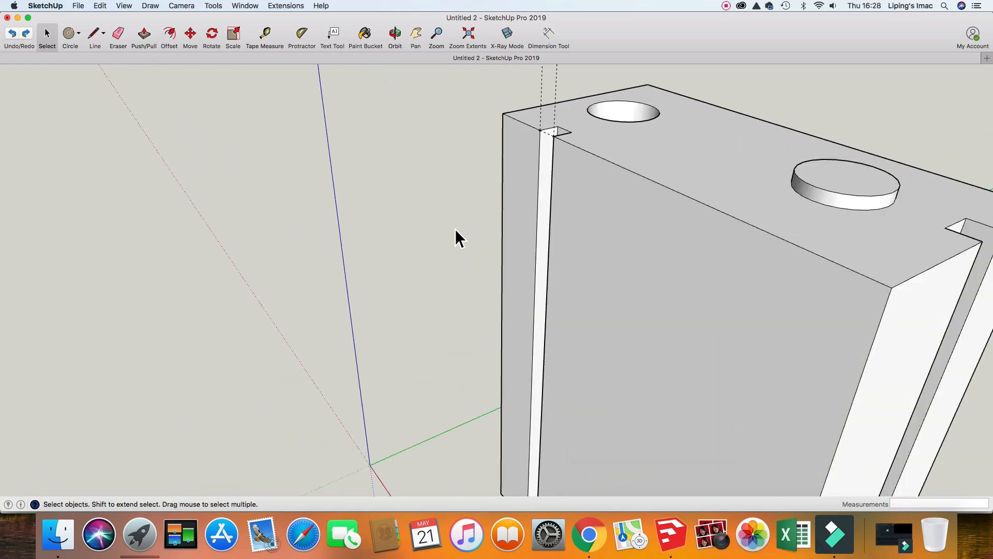
left_click(265, 34)
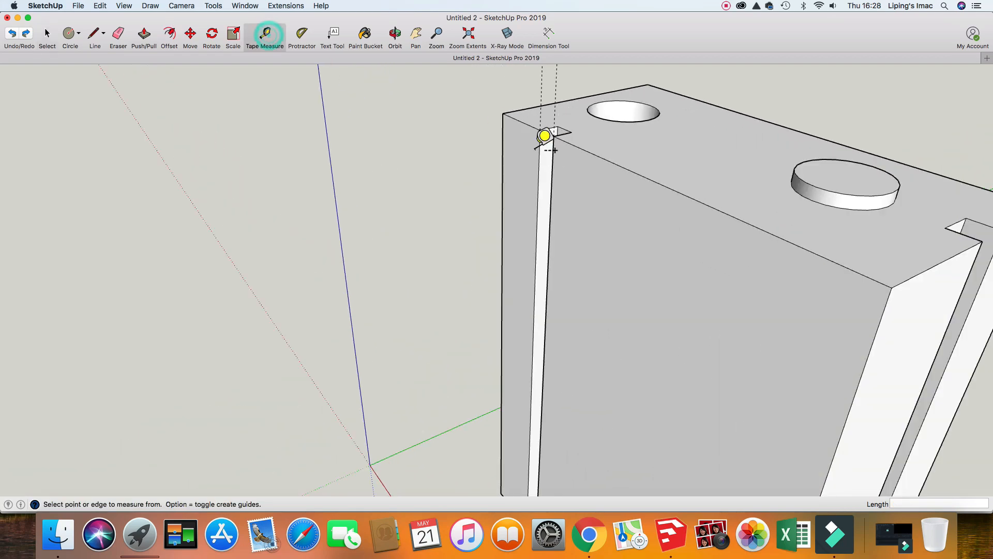
left_click(540, 129)
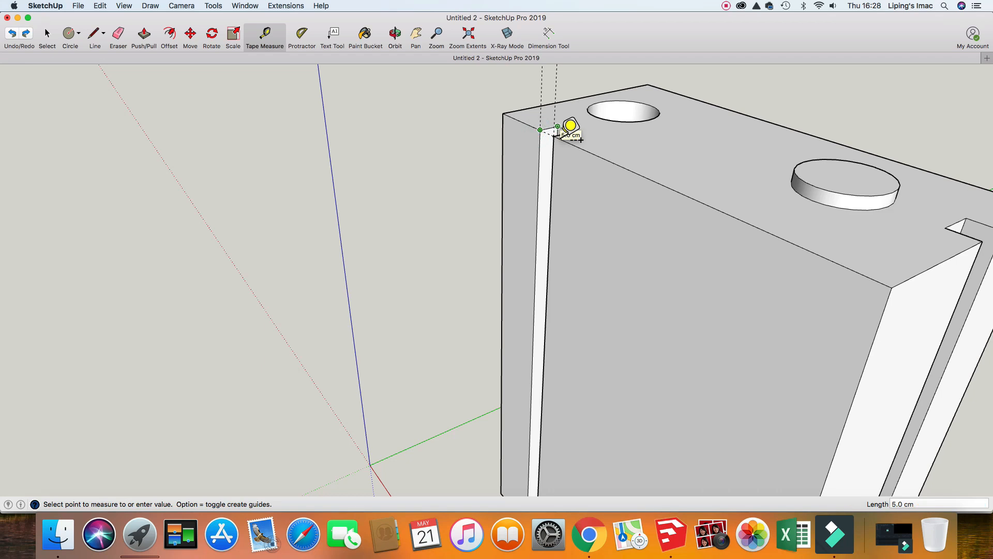
left_click(559, 129)
key("space")
scroll(519, 166, "down", 5)
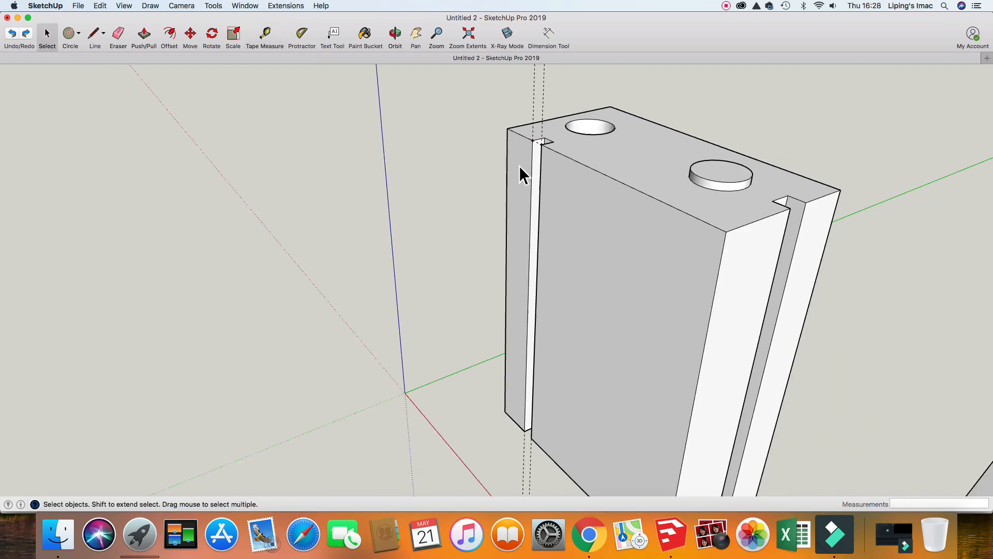
scroll(520, 239, "down", 5)
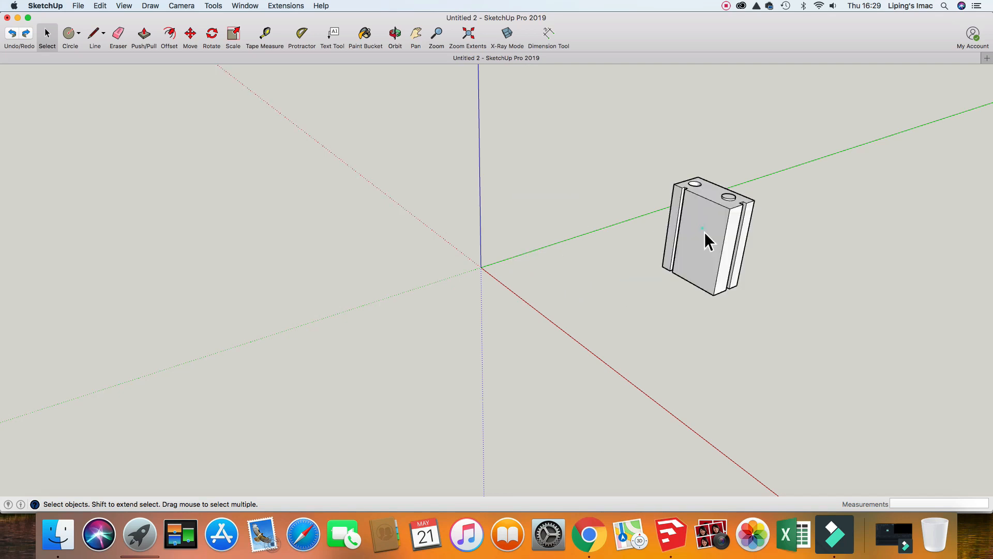
- Select the entire connected box, copy it about 171 cm along the red axis with Move, and clear the selection
left_click(702, 232)
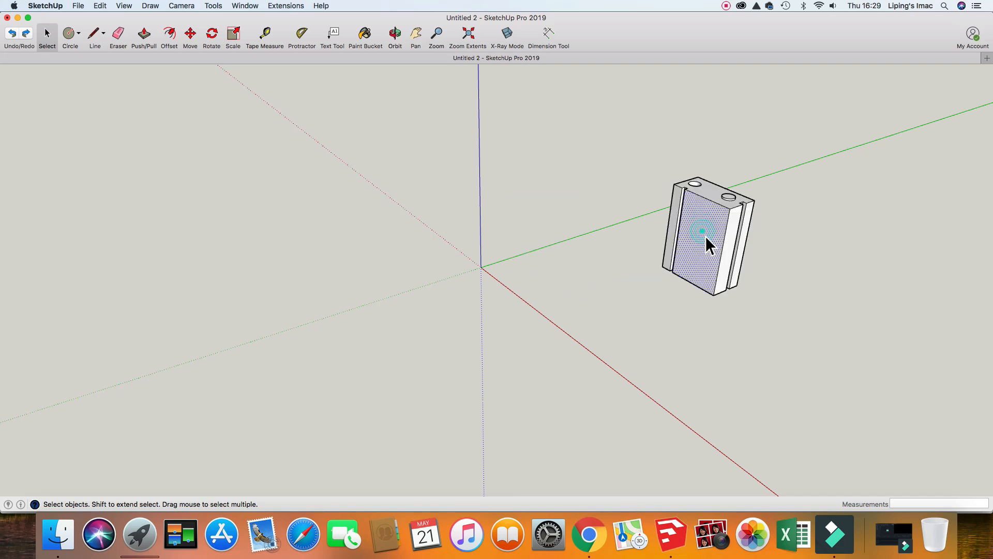
left_click(795, 247)
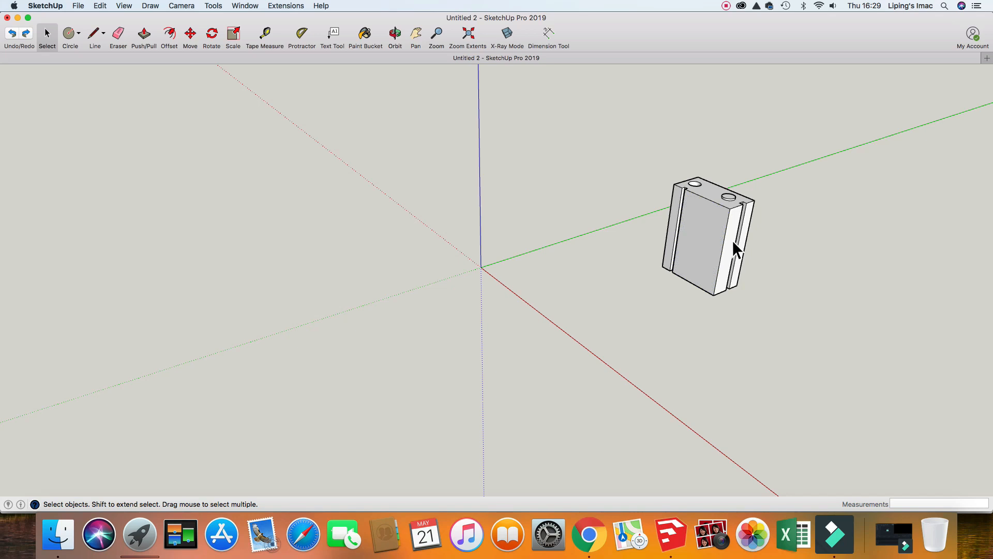
triple_click(711, 244)
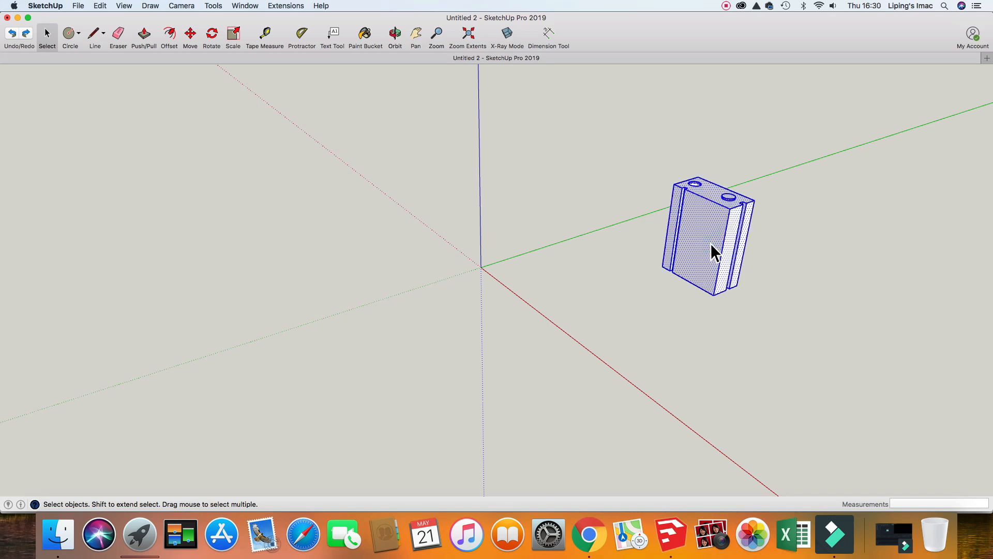
key("m")
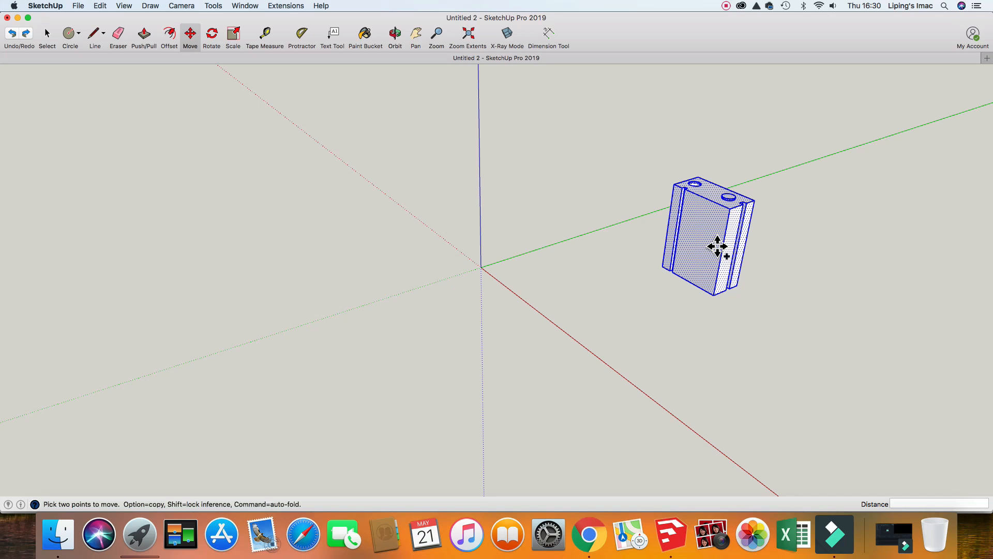
left_click(708, 239)
key("alt")
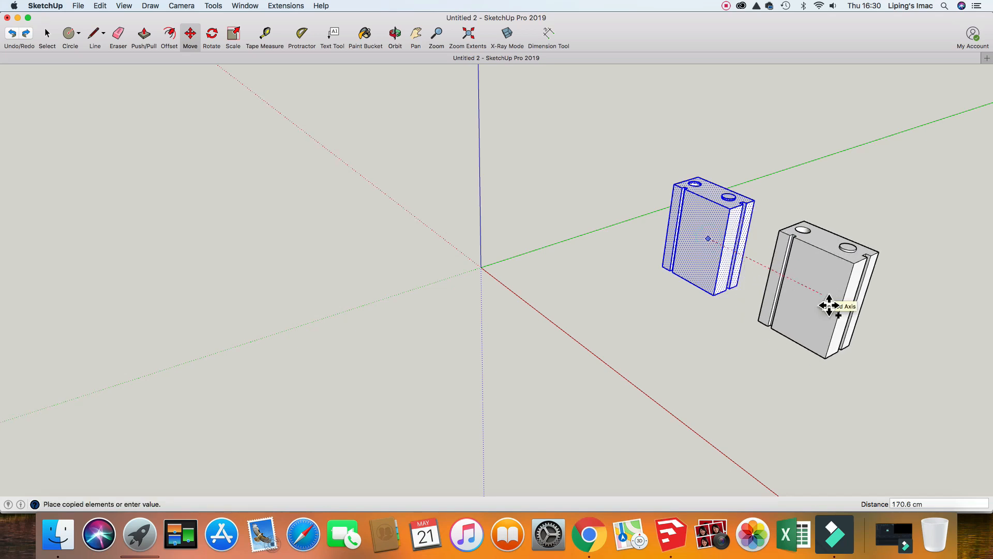
left_click(829, 305)
left_click(774, 387)
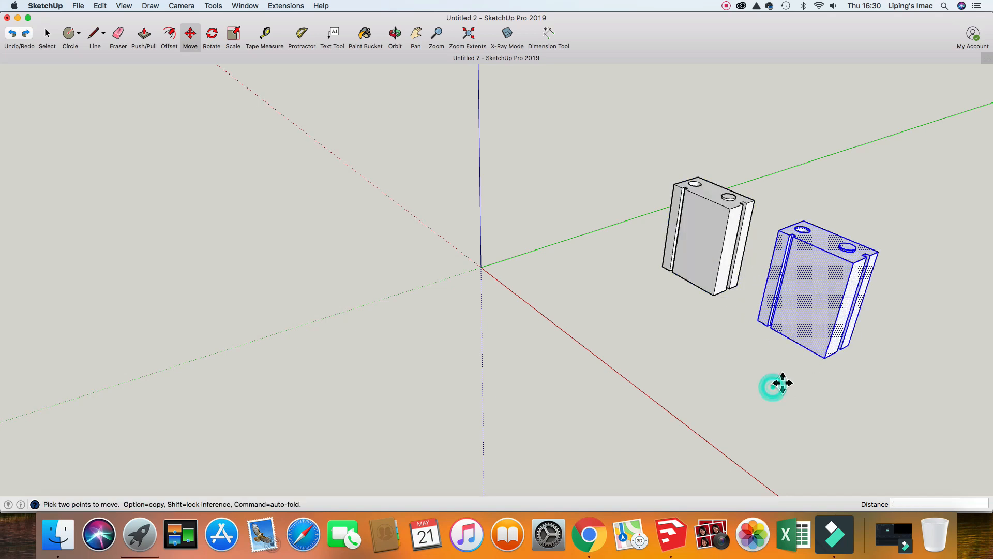
left_click(781, 391)
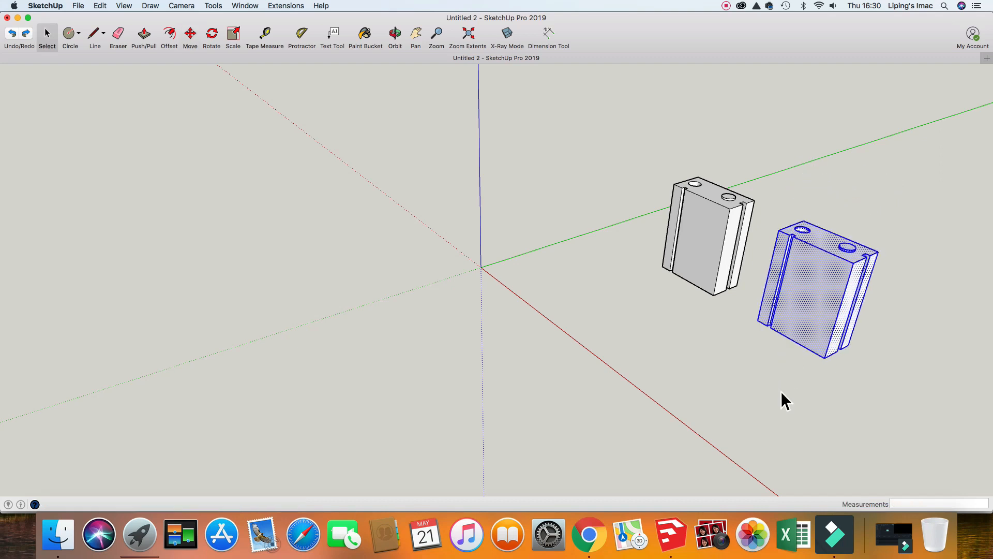
key("space")
left_click(781, 392)
scroll(713, 315, "up", 3)
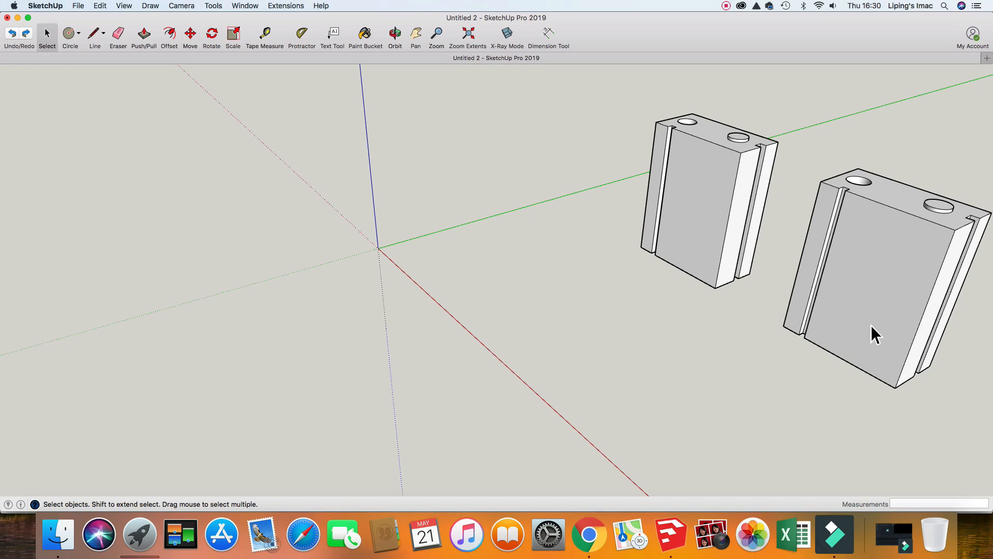
- Select the entire copied box and move it about 71.6 cm along the red axis towards the original box
triple_click(800, 326)
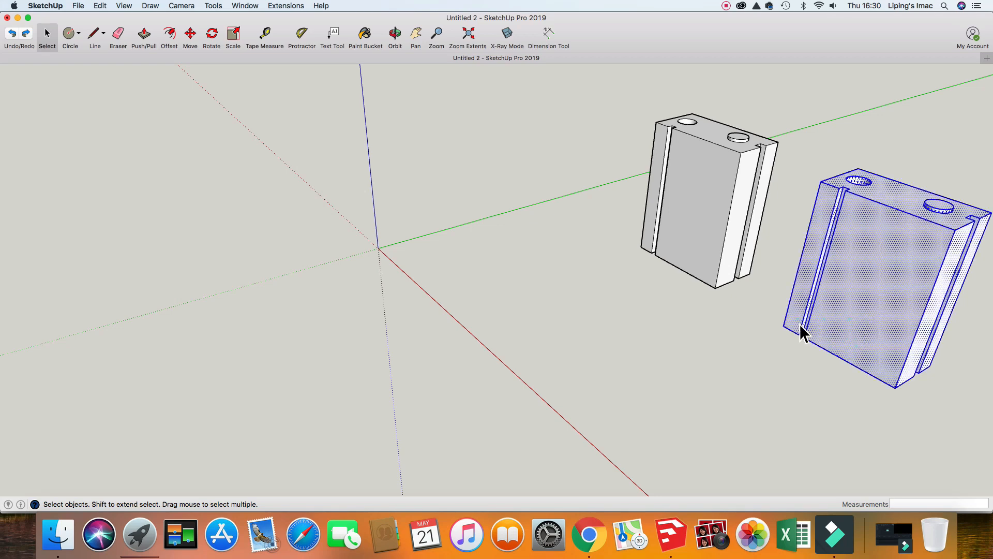
key("m")
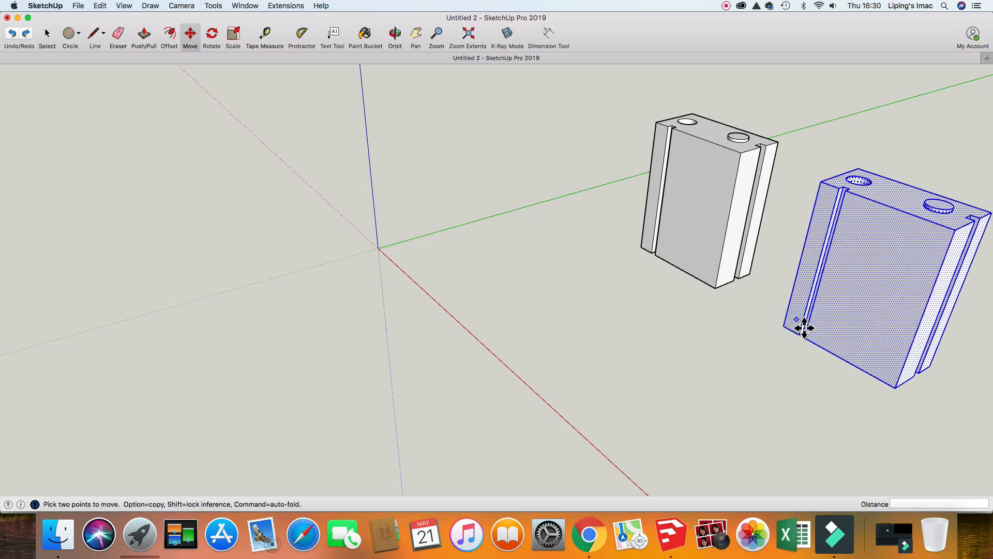
scroll(801, 328, "up", 3)
left_click(801, 328)
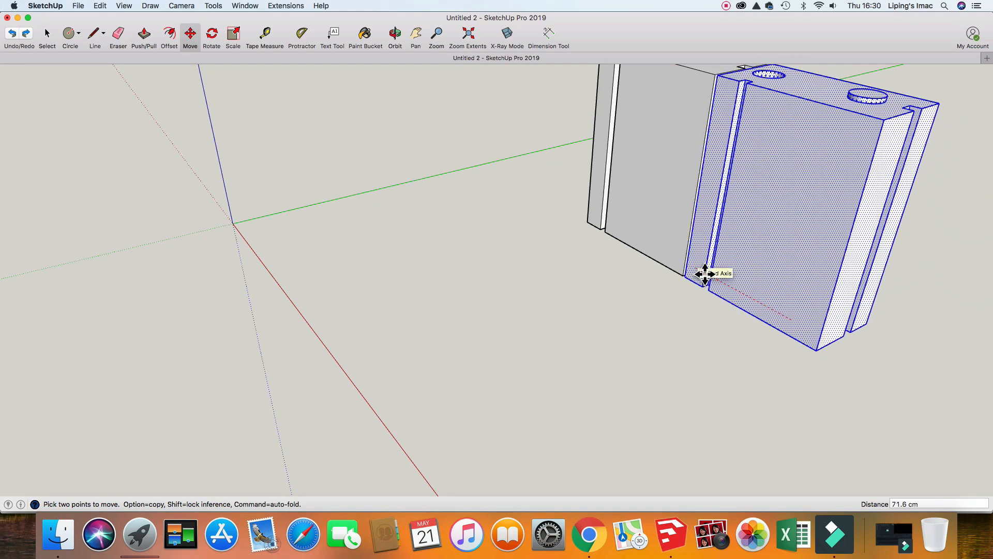
left_click(705, 274)
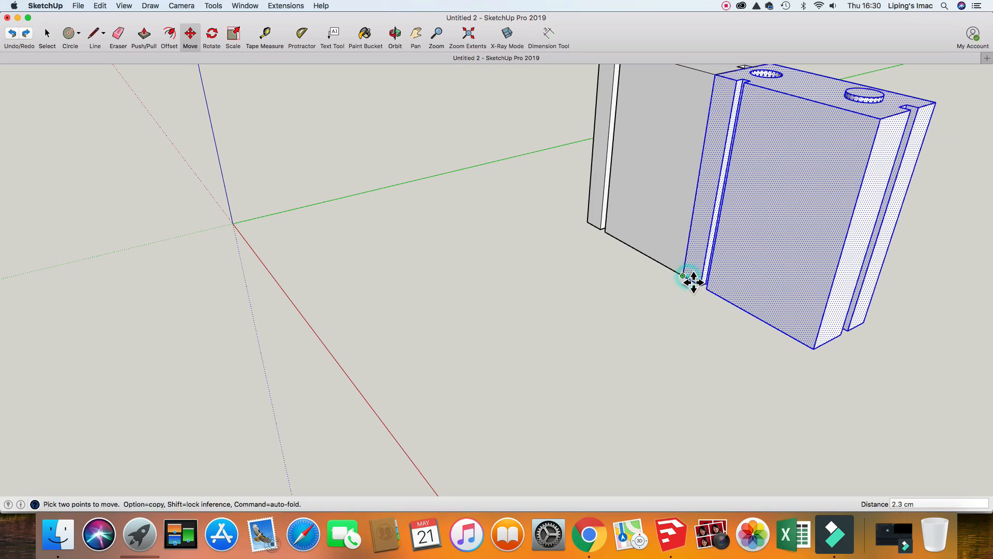
- Move the copied box about 2.3 cm so its bottom corner snaps onto the original box's corner, and clear the selection
left_click(690, 303)
left_click(688, 281)
key("space")
left_click(690, 331)
scroll(744, 263, "down", 5)
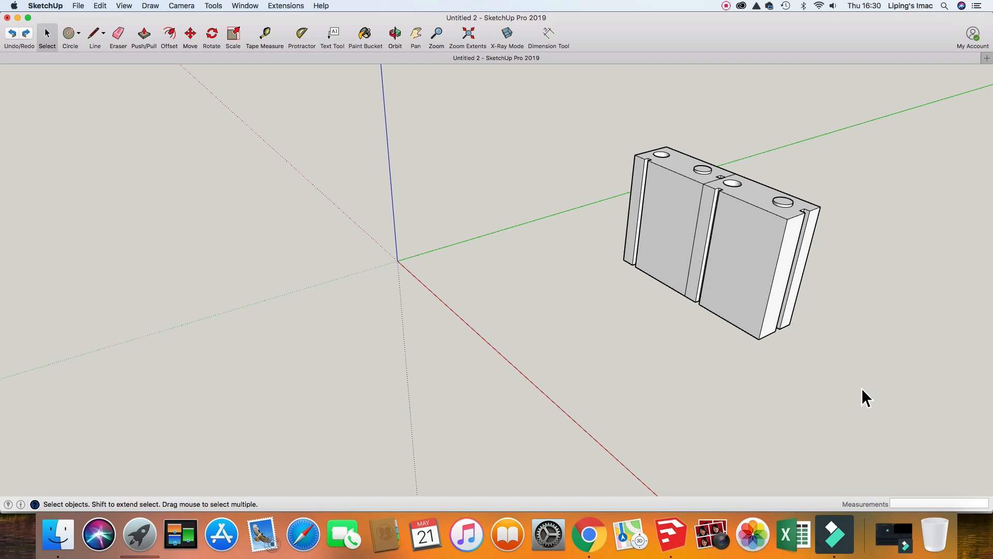
- Check whether the touching boxes are connected by selecting all geometry from each front face, and clear the selection
triple_click(734, 239)
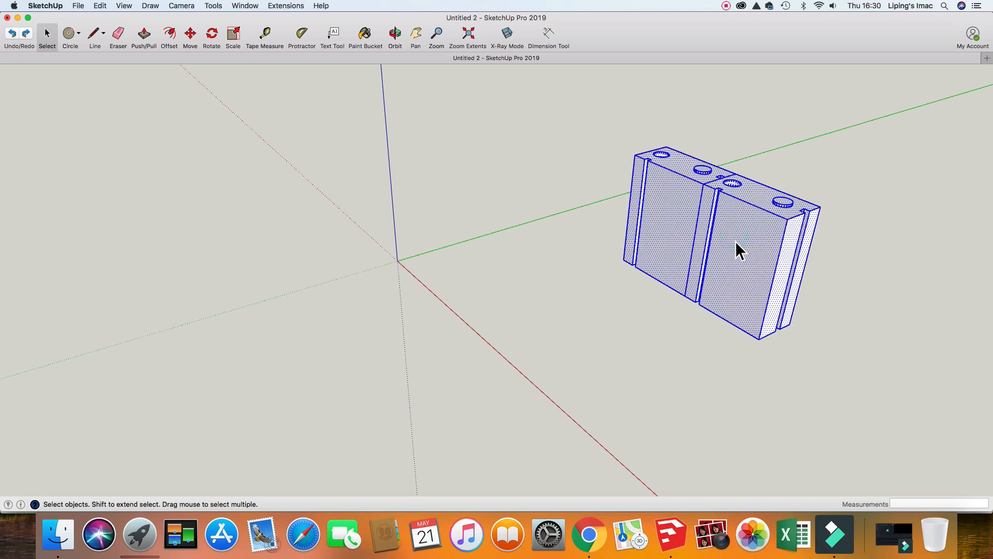
left_click(736, 241)
triple_click(735, 241)
double_click(663, 218)
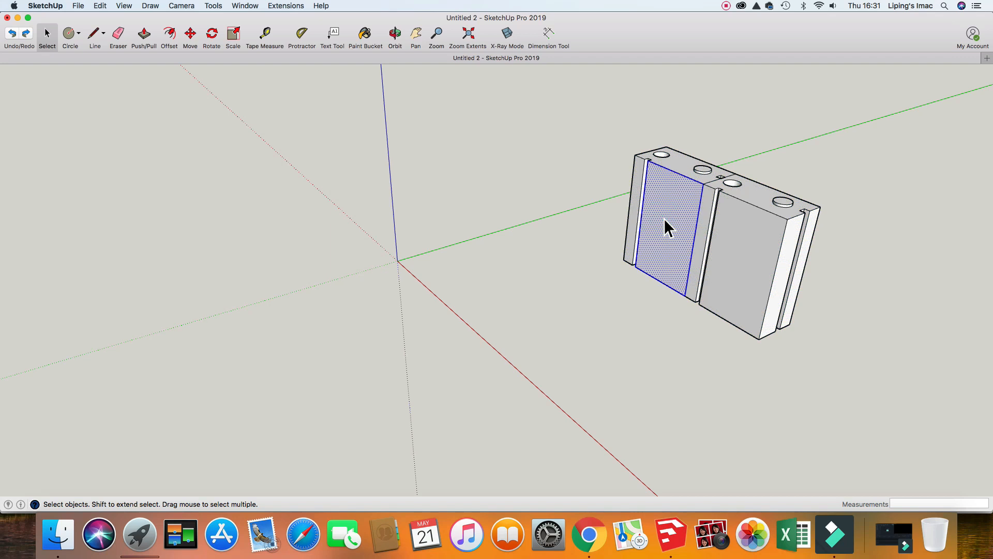
triple_click(663, 218)
triple_click(744, 239)
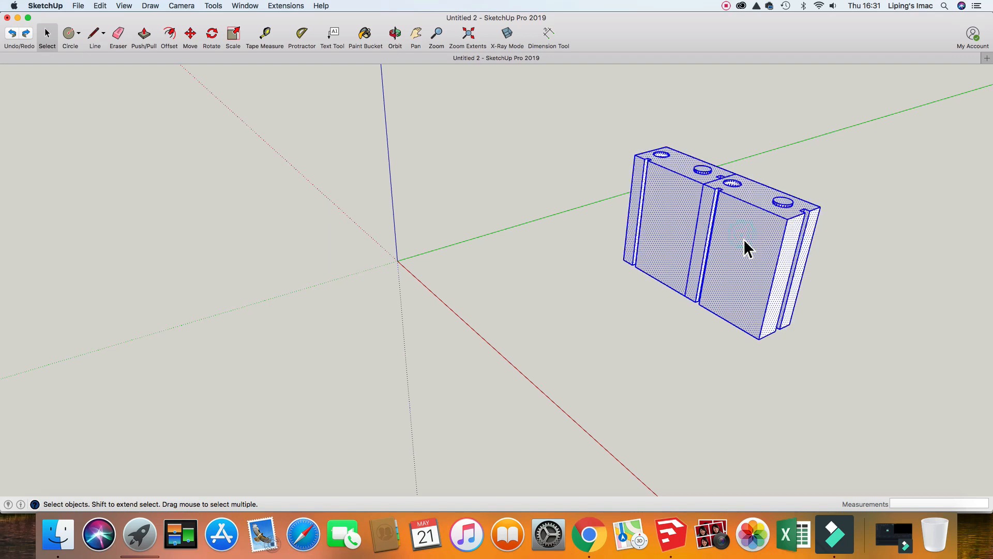
left_click(744, 239)
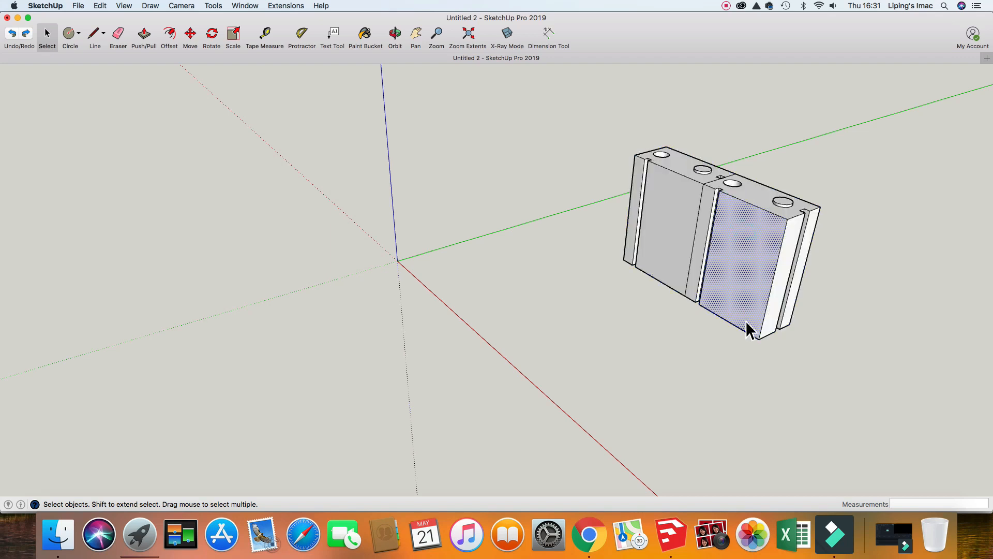
left_click(831, 274)
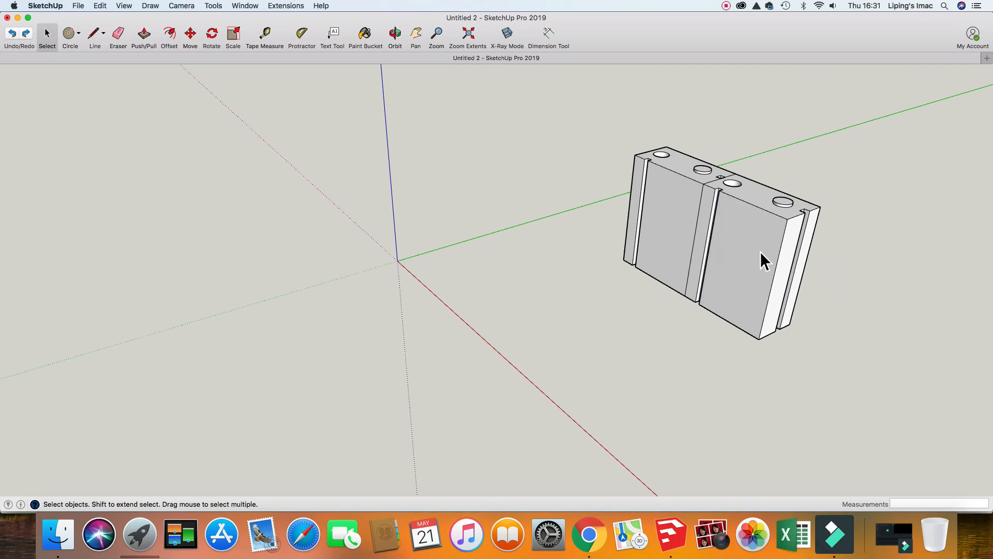
- Undo the last small move, and move the entire copied box about 110.8 cm away from the original
left_click(11, 33)
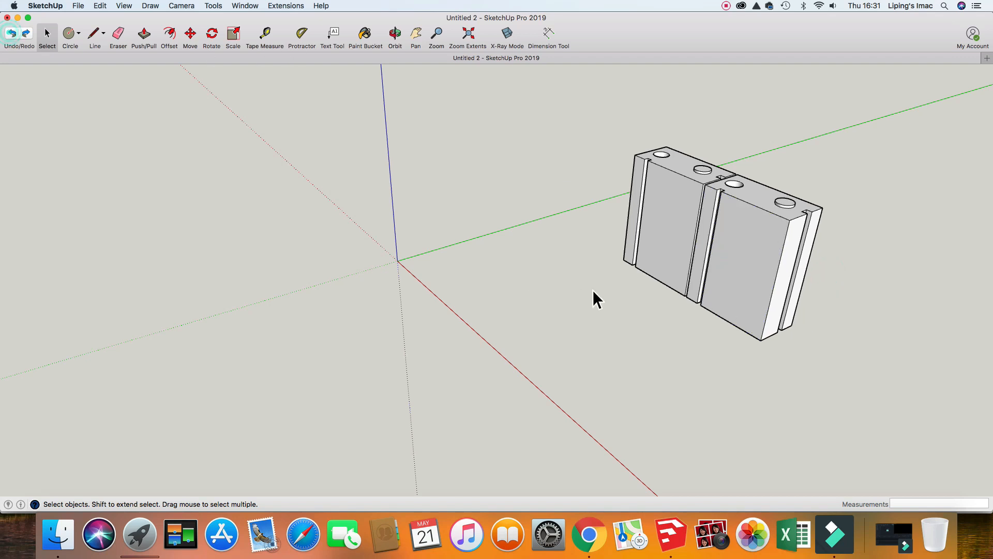
triple_click(734, 261)
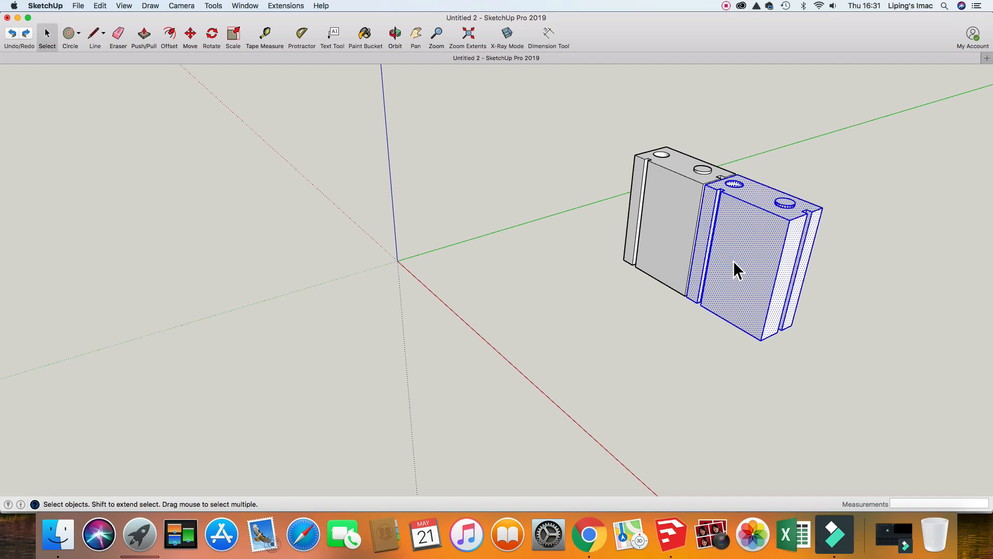
key("m")
left_click(733, 261)
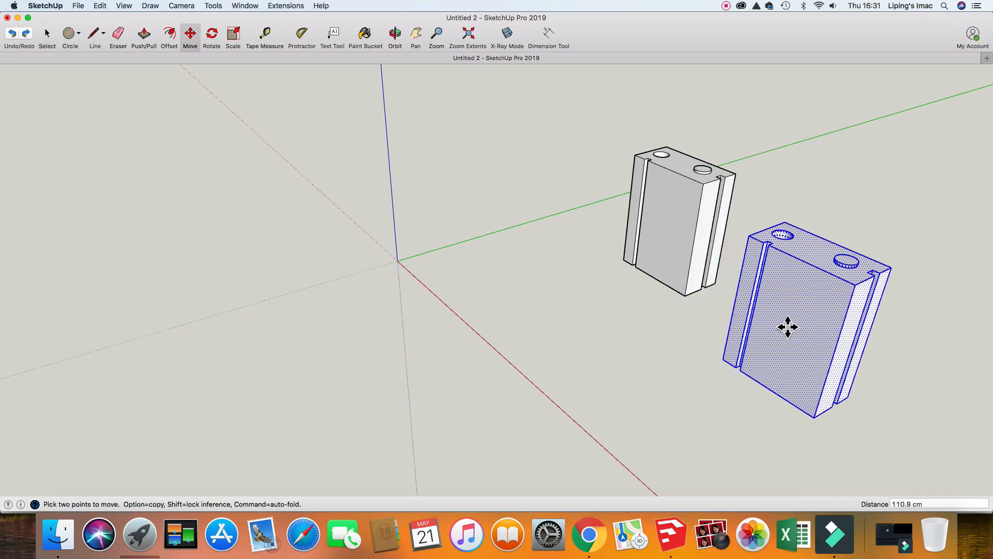
left_click(788, 327)
key("space")
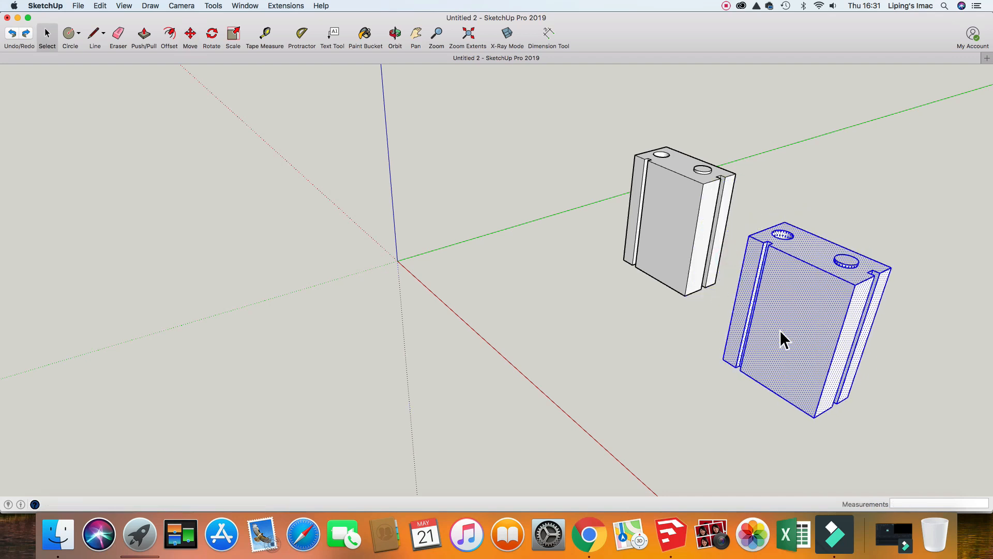
- Try to move only the copied box's large front face about 2.4 cm, and undo that move
left_click(807, 310)
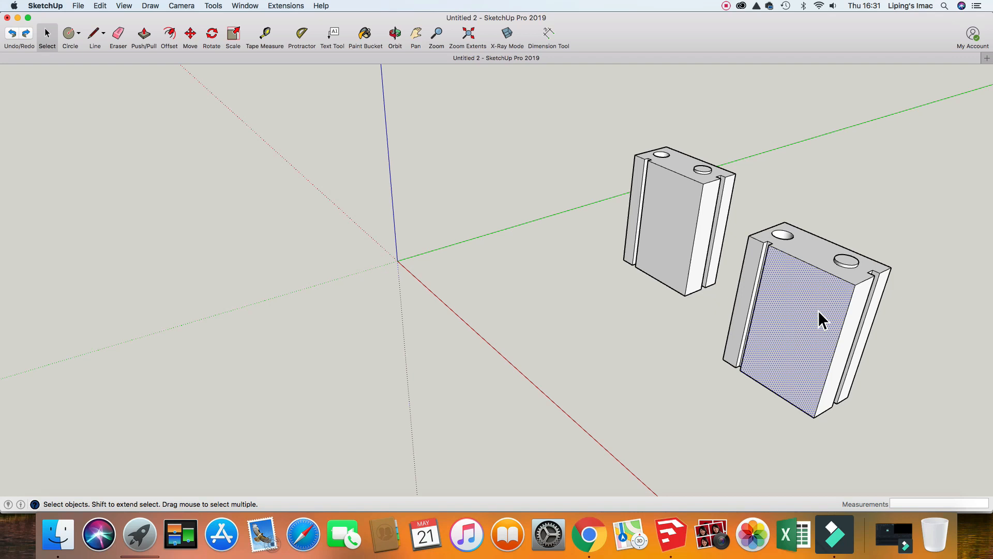
key("m")
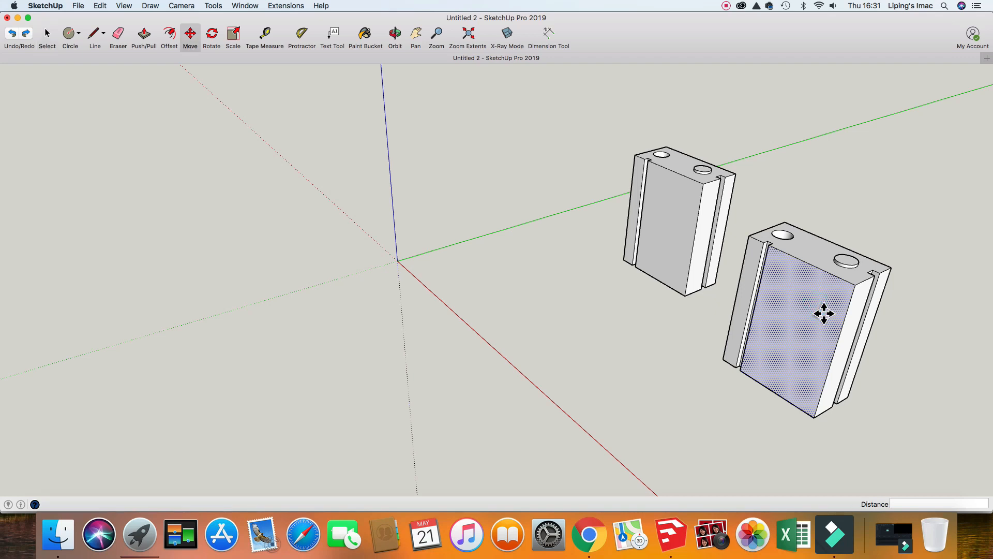
mouse_move(824, 313)
left_mouse_down()
mouse_move(745, 377)
mouse_move(720, 350)
mouse_move(732, 357)
mouse_move(769, 328)
mouse_move(818, 317)
left_mouse_up()
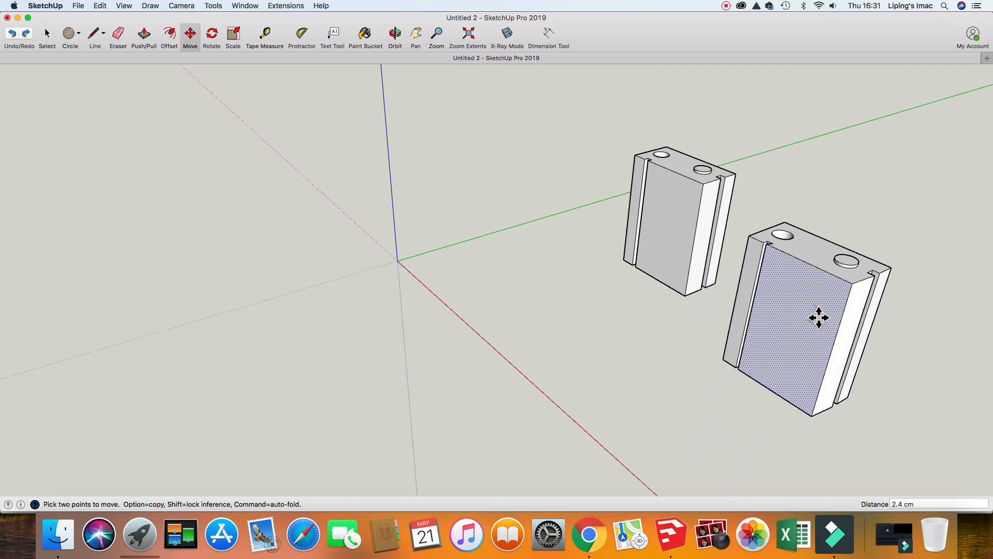
left_click(12, 34)
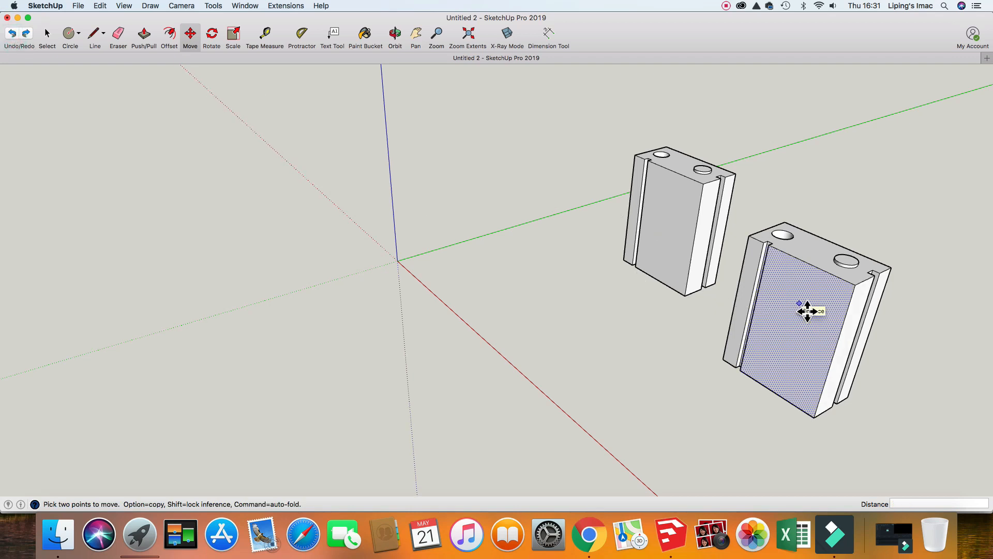
key("space")
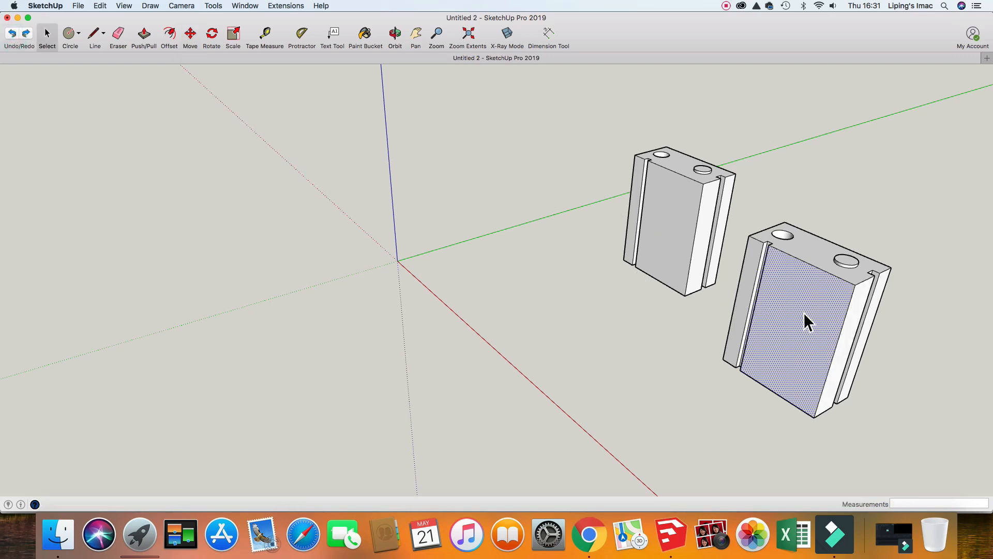
- Select the copied box's narrow front strip and large front face one at a time, and clear the selection
left_click(755, 270)
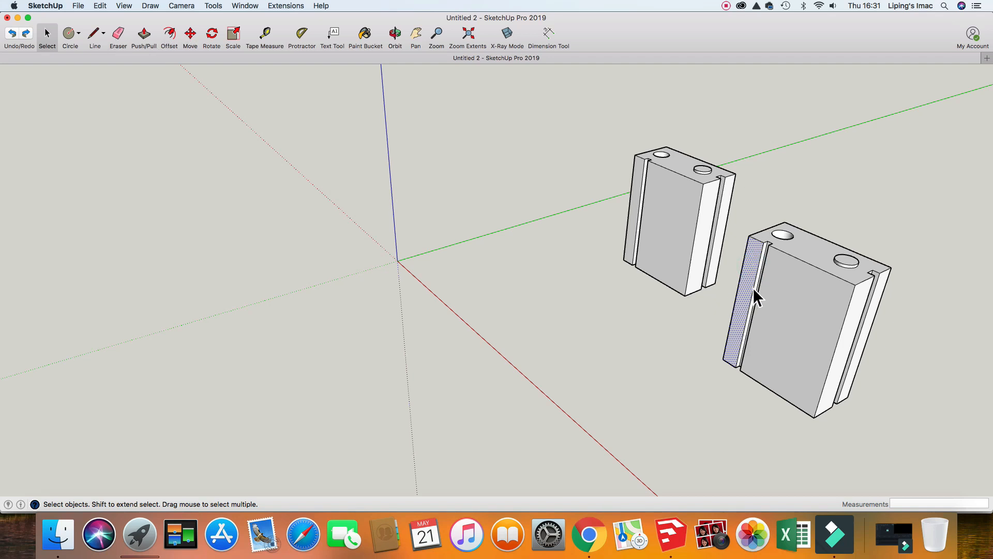
left_click(778, 311)
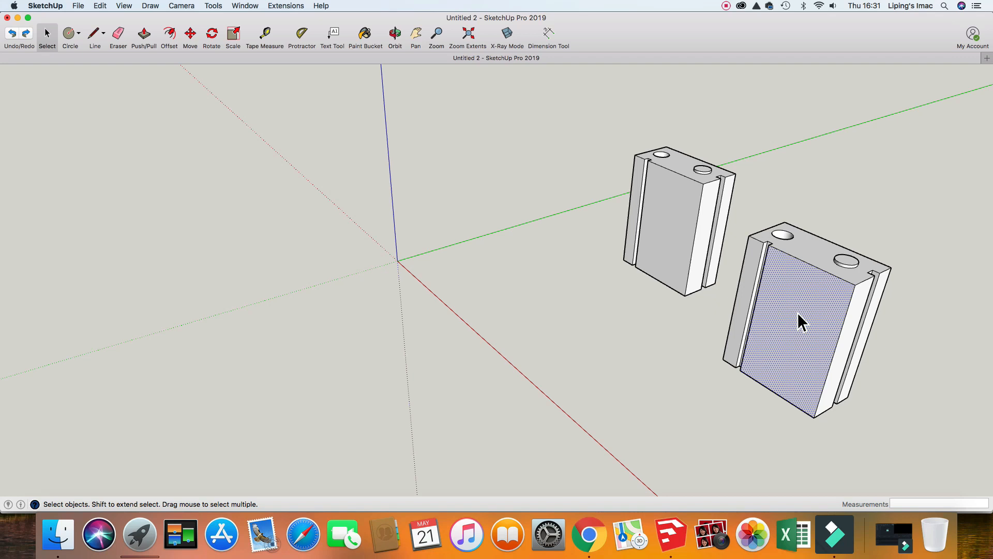
left_click(691, 341)
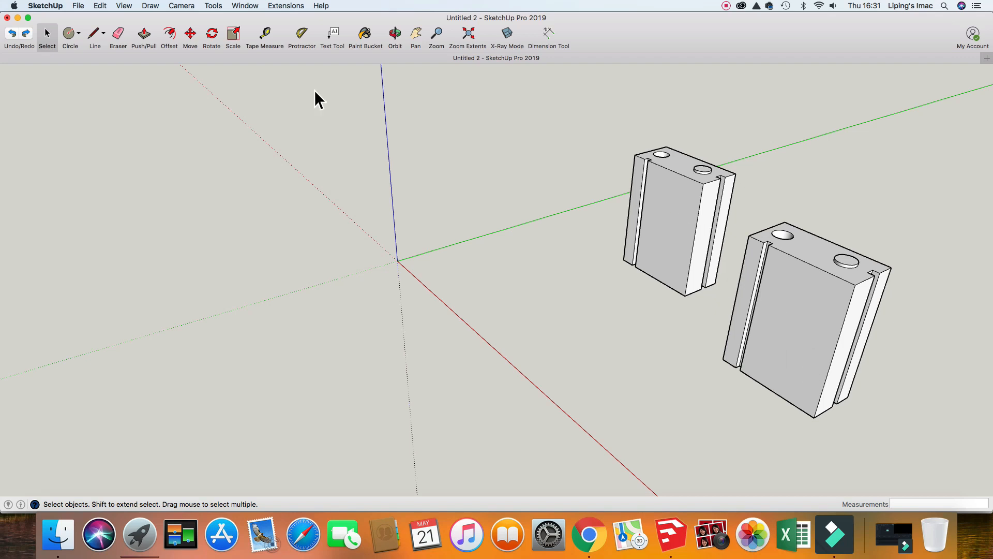
- Select the entire copied box and rotate it 90 degrees horizontally about the upper corner of its front face
left_click(810, 283)
double_click(810, 283)
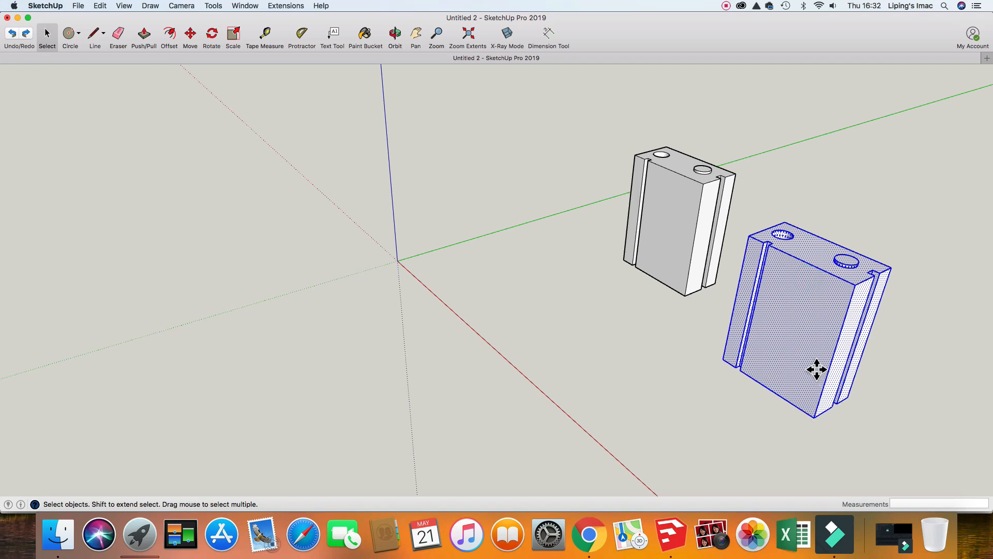
key("m")
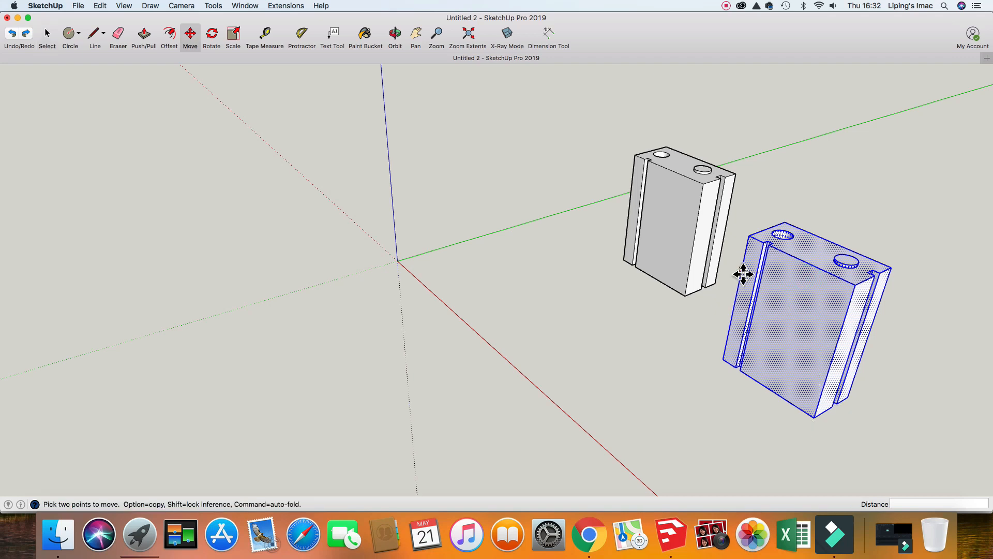
left_click(212, 36)
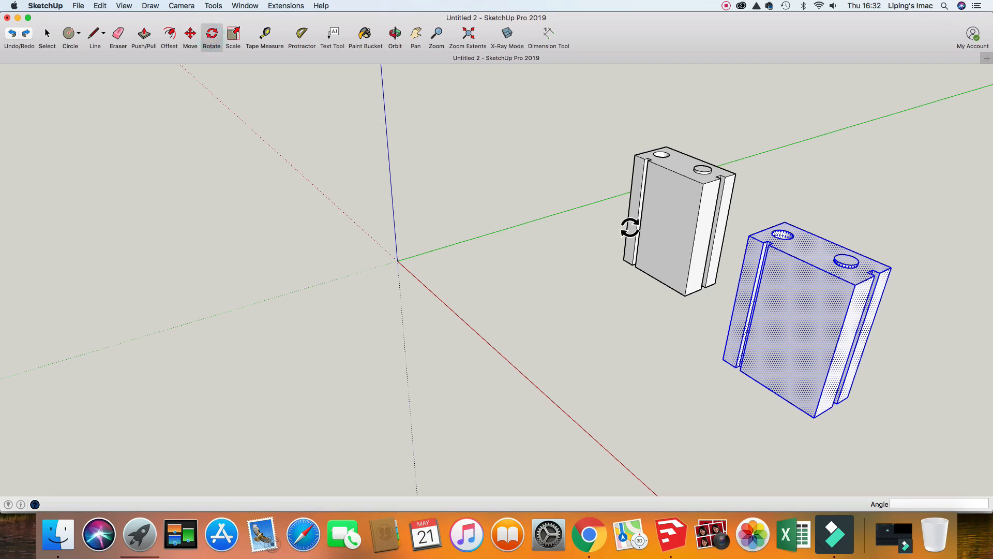
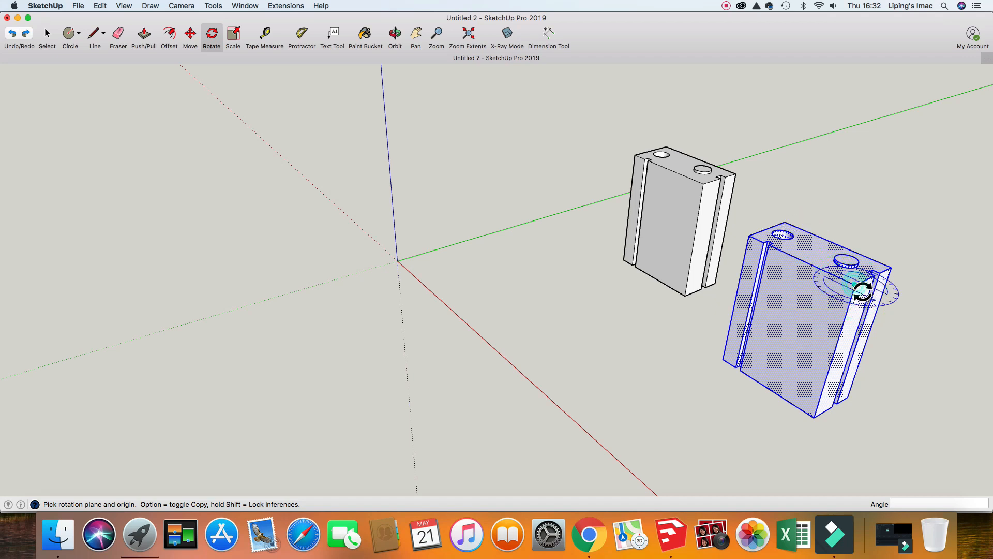
left_click(856, 285)
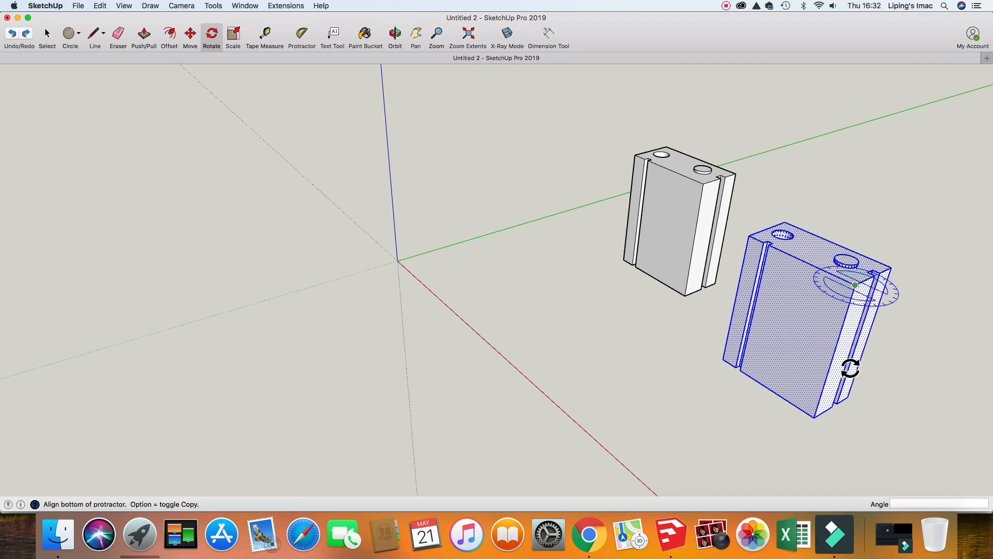
left_click(814, 418)
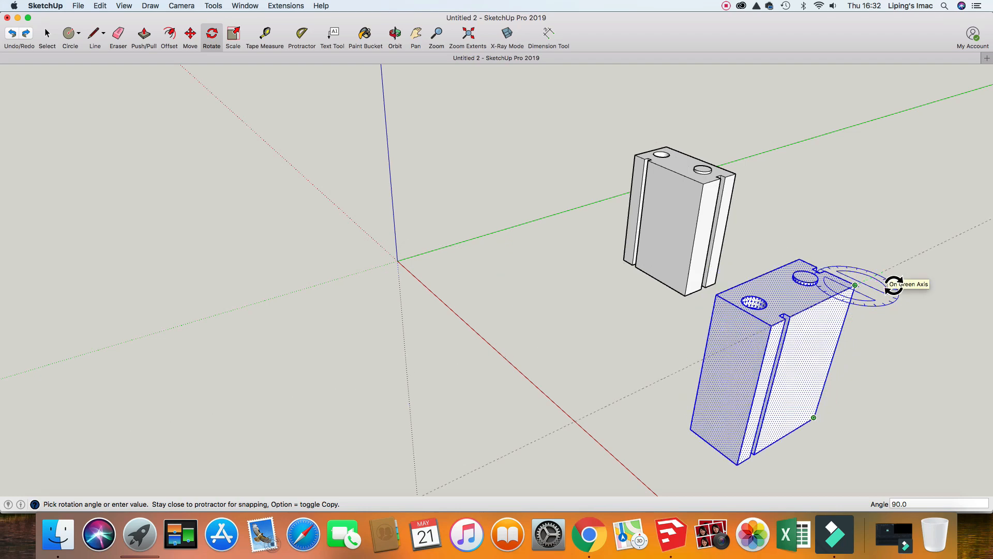
left_click(891, 284)
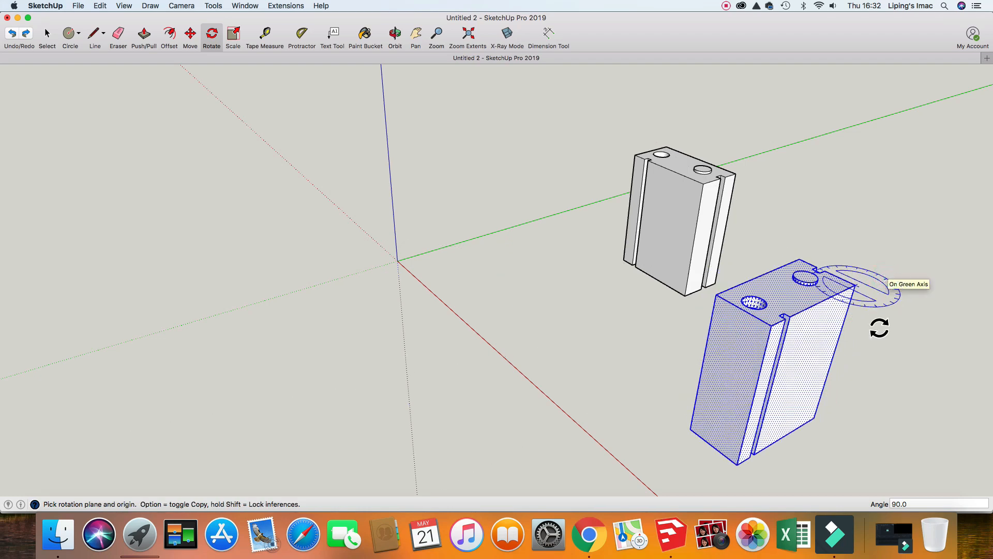
- Rotate the copied box about 4 degrees around the red axis at its far top corner, and clear the selection
left_click(800, 260)
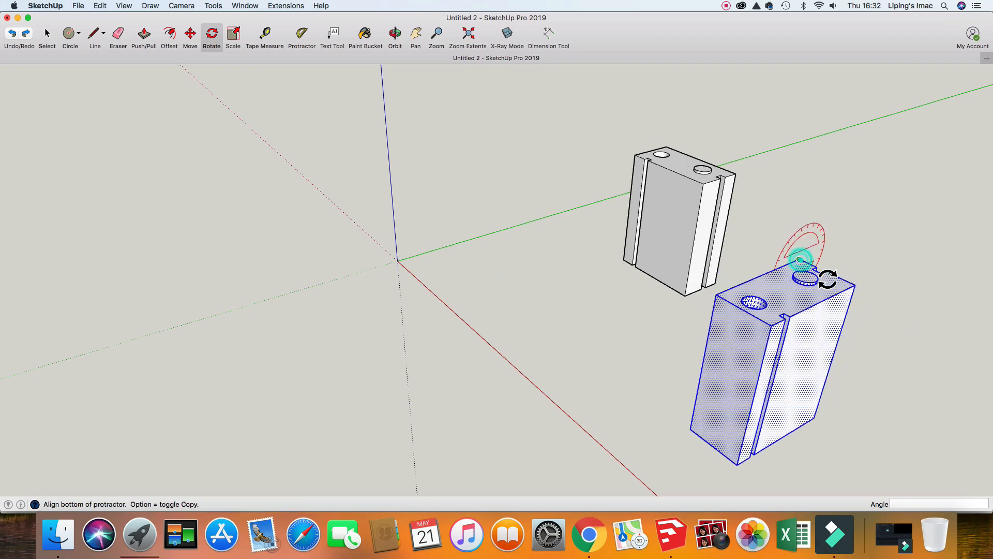
left_click(855, 285)
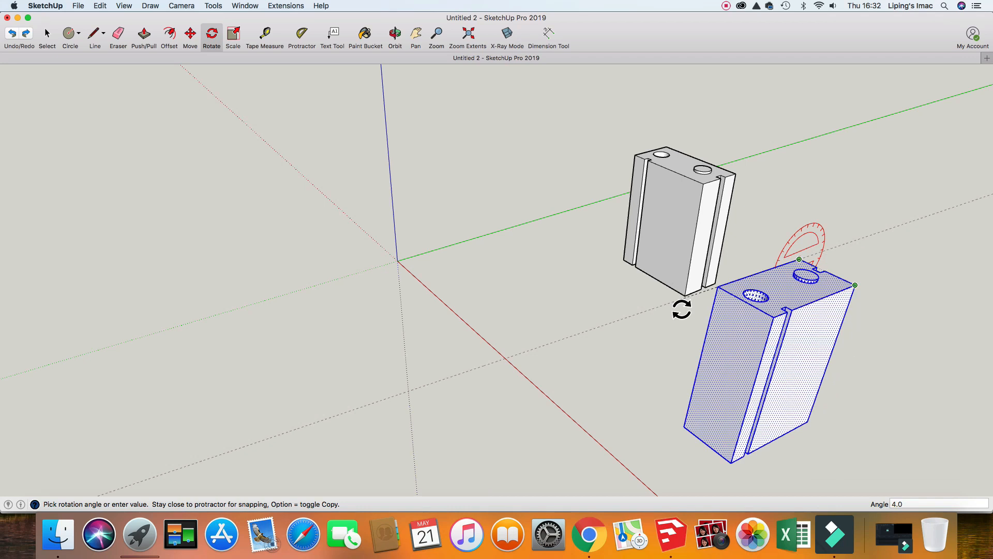
key("space")
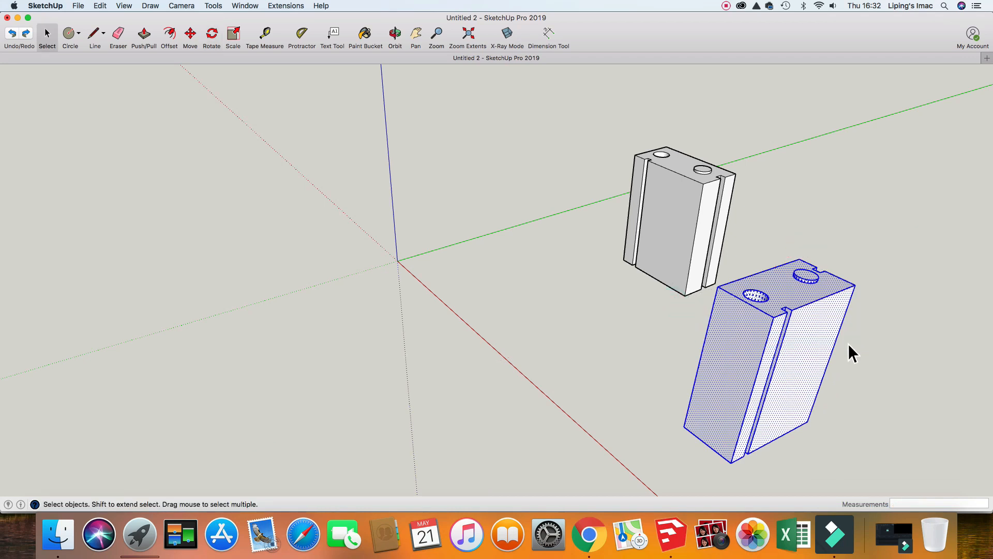
left_click(947, 308)
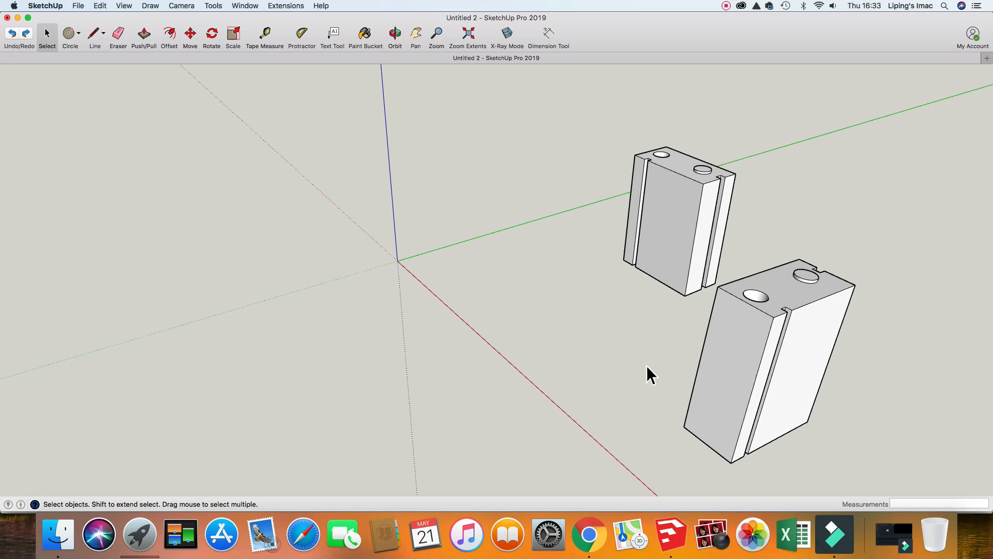
- Select all connected geometry of the tilted copied box and make it a group
left_click(746, 355)
left_click(661, 339)
right_click(681, 229)
left_click(660, 353)
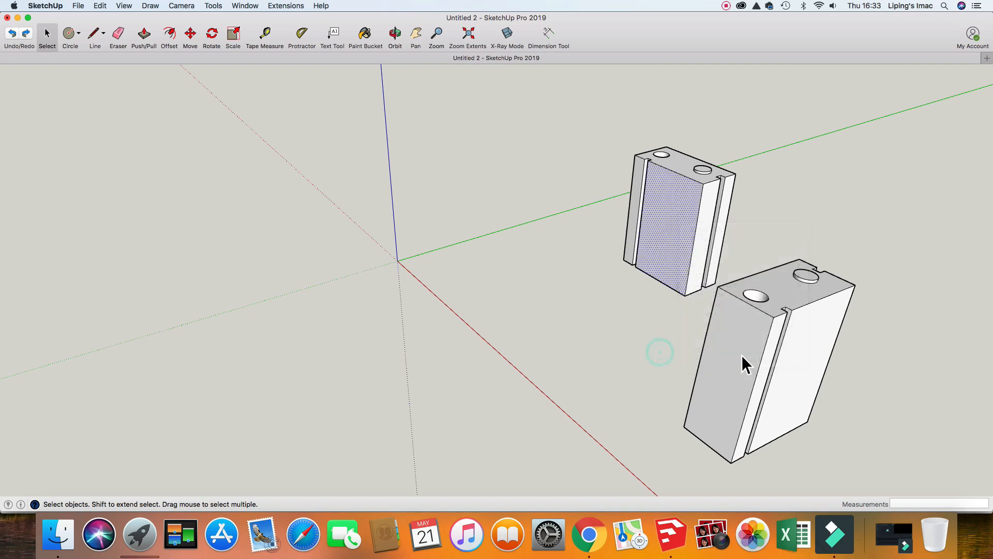
triple_click(741, 354)
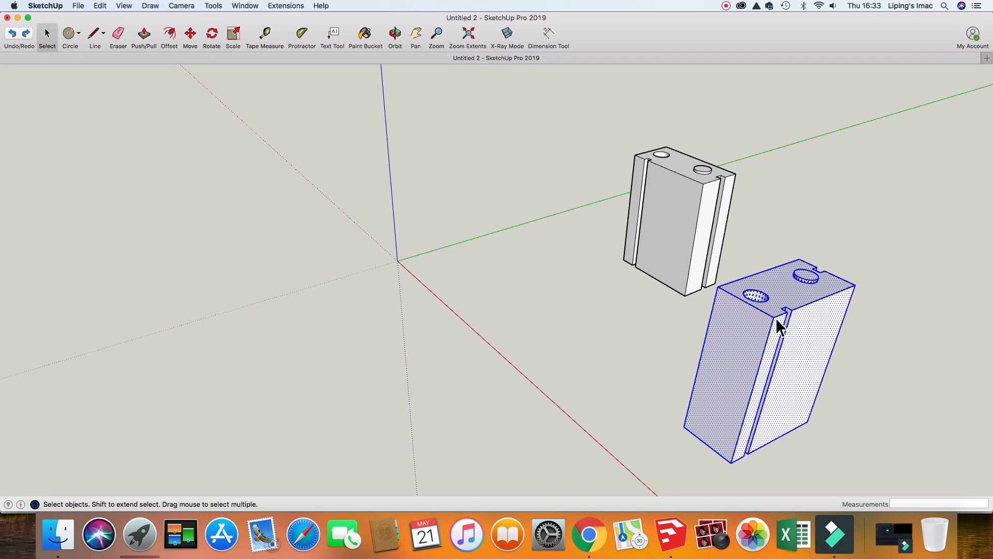
right_click(745, 361)
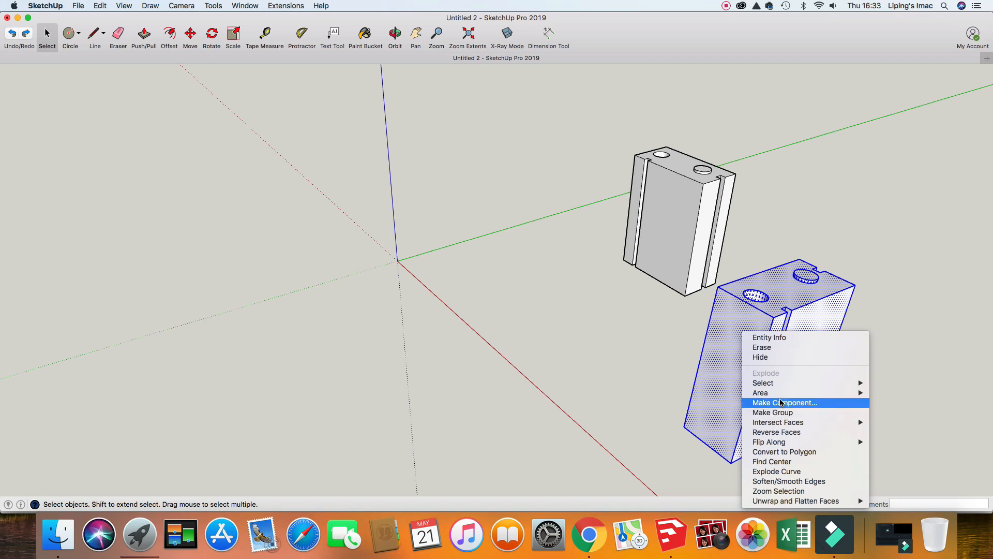
left_click(781, 413)
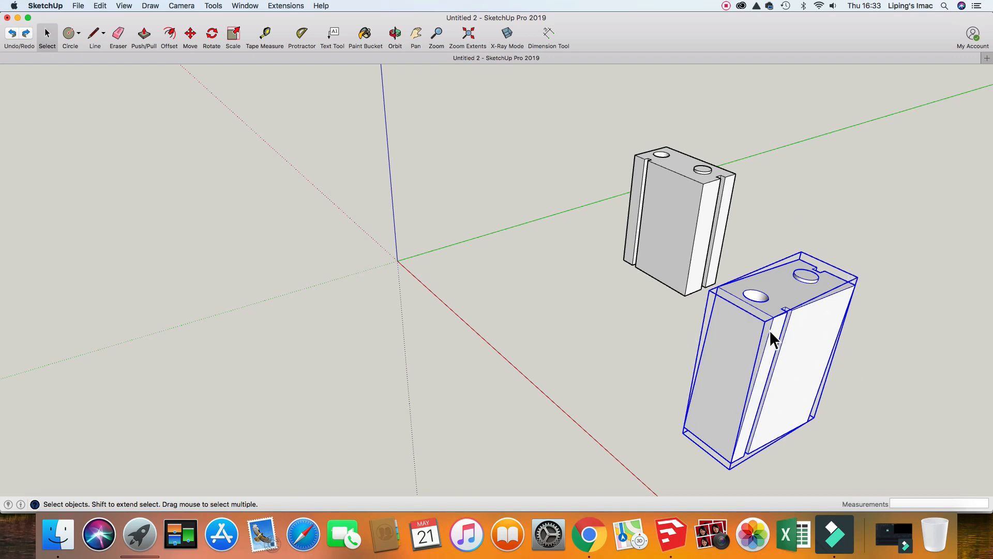
- Repeatedly select the new group by its large side face and clear the selection to check that it behaves as one object
left_click(904, 332)
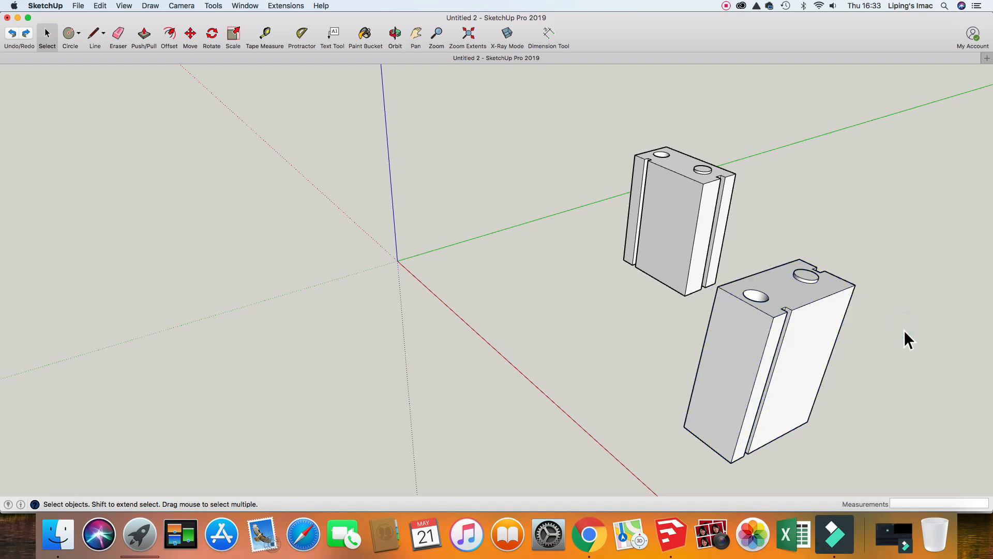
left_click(817, 334)
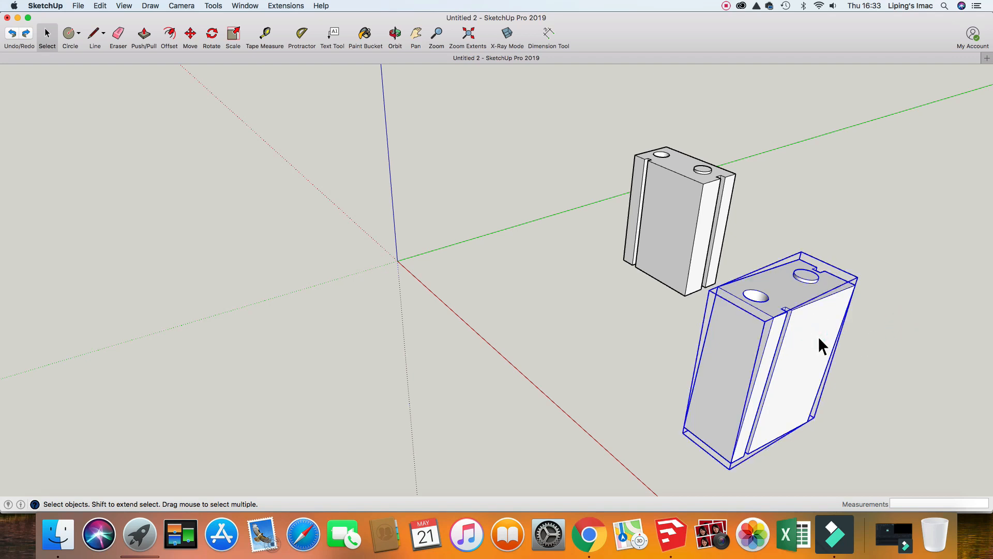
left_click(620, 318)
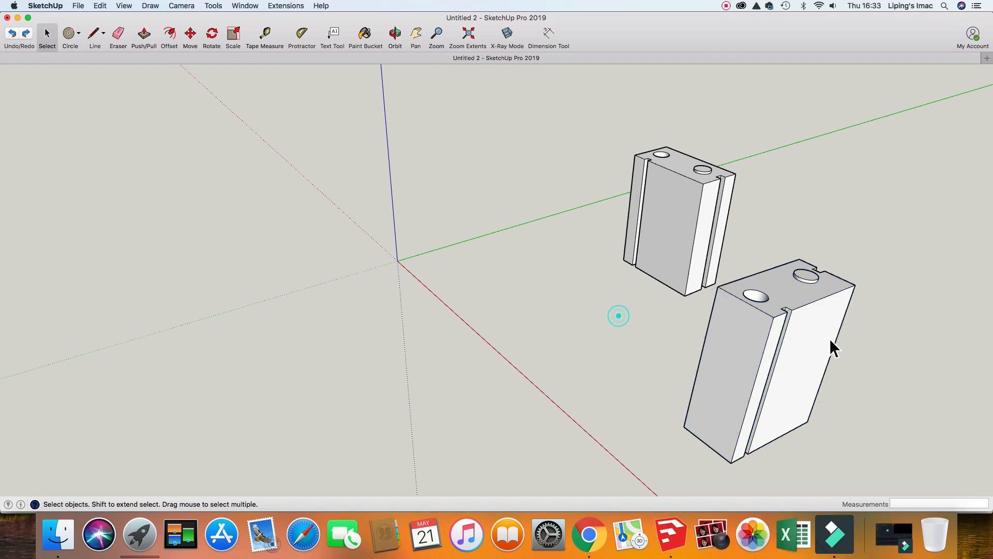
left_click(810, 338)
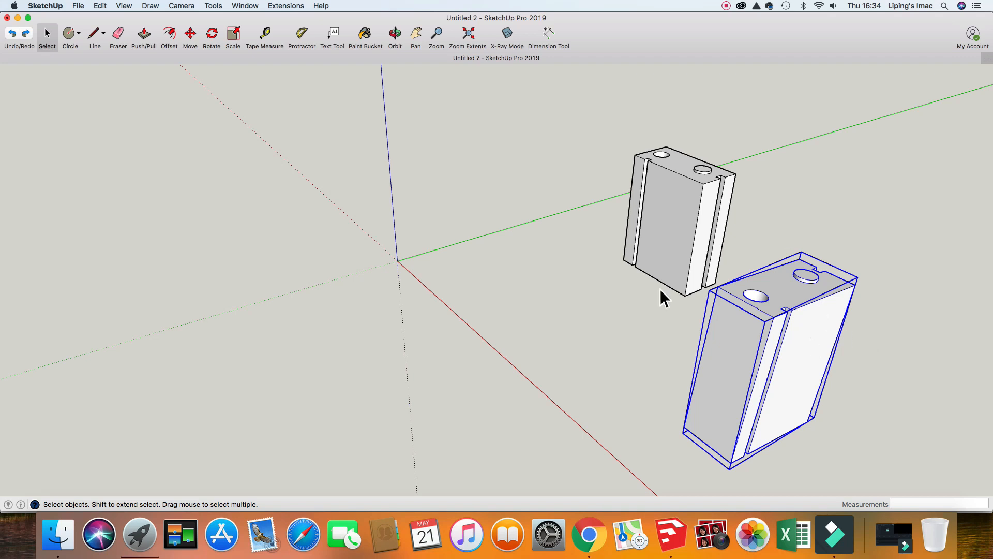
left_click(877, 364)
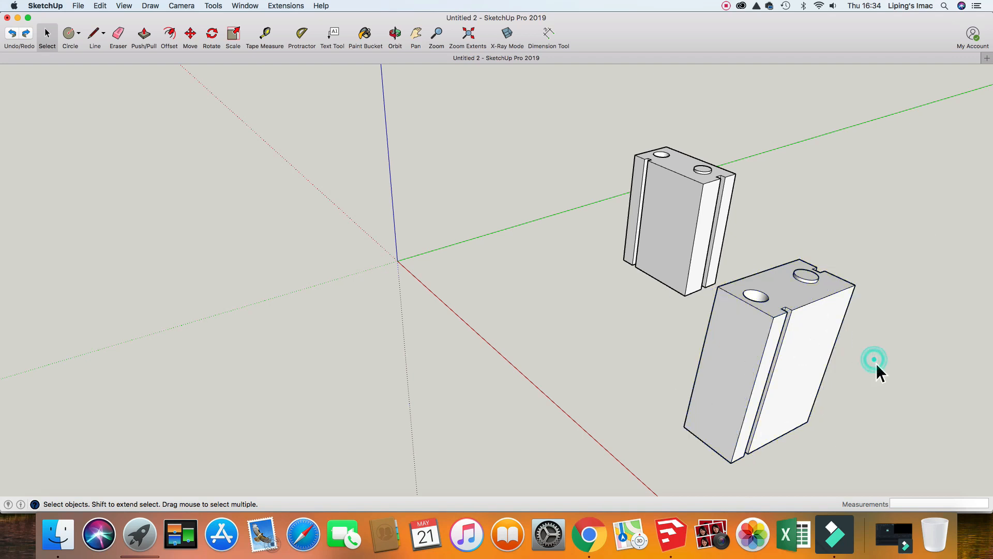
- Select the grouped box and move it about 204.5 cm to stand in front of the original box
left_click(819, 346)
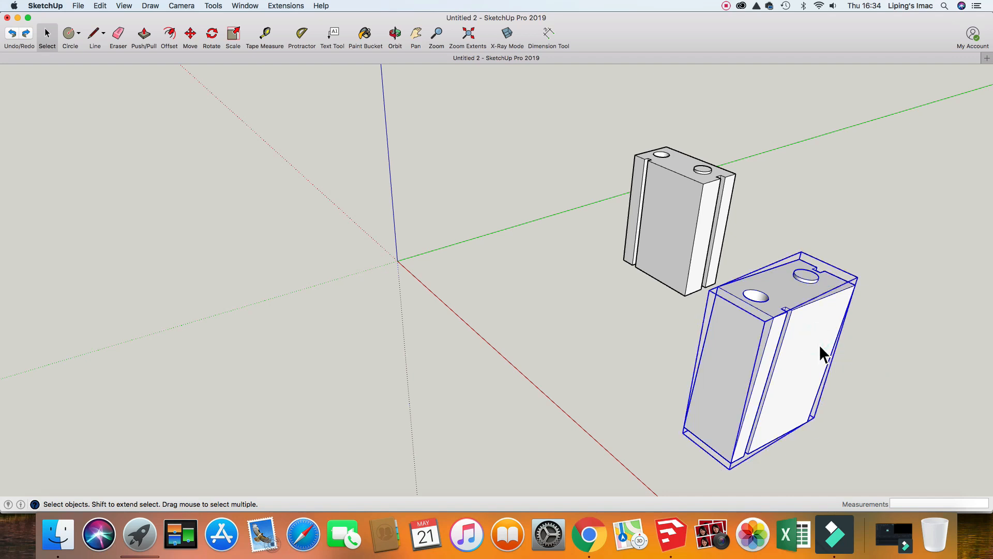
key("m")
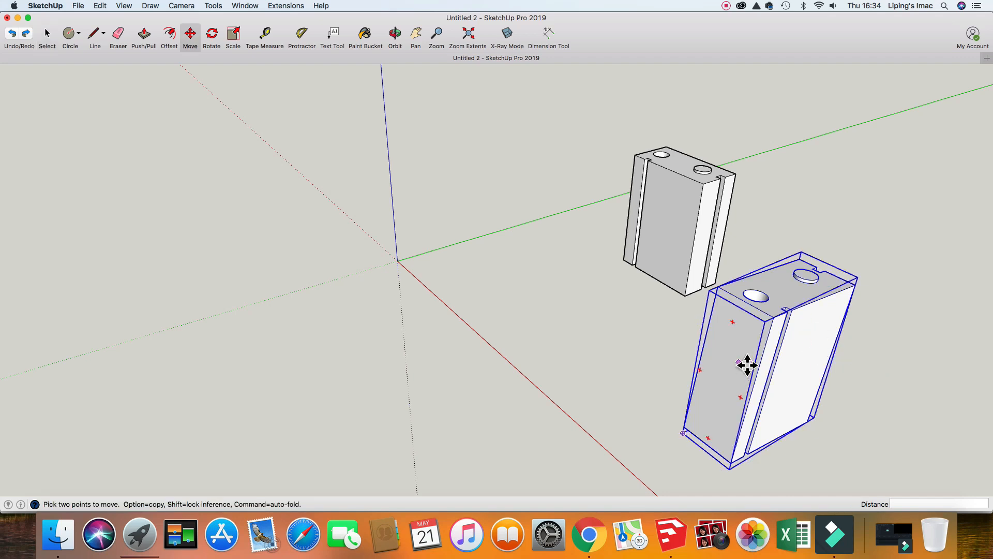
mouse_move(740, 330)
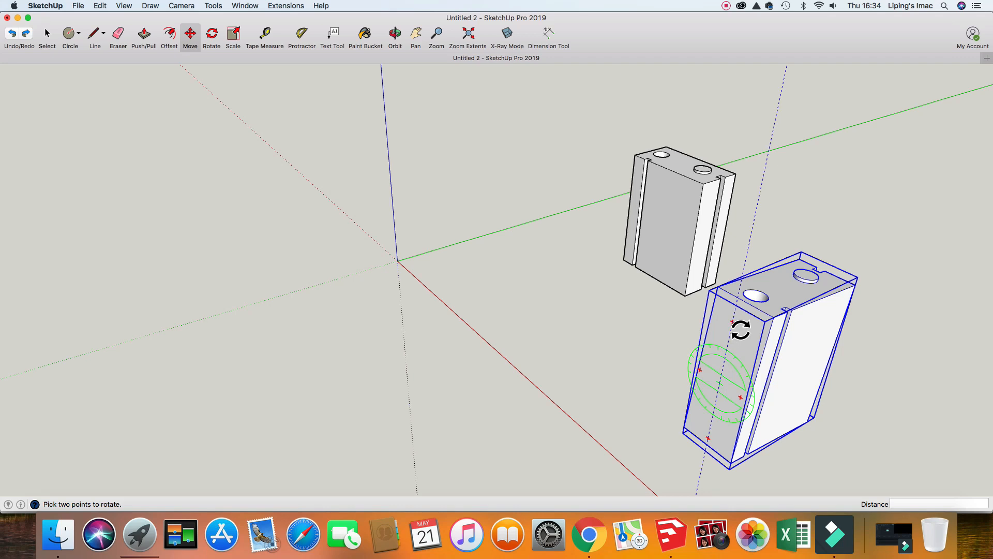
left_click(694, 356)
left_click(548, 264)
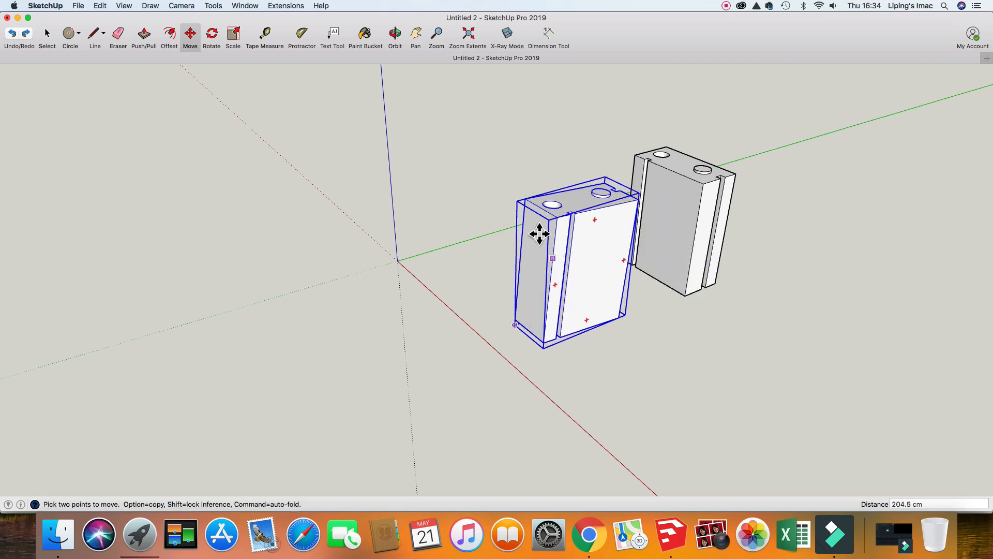
- Rotate the grouped box 180 degrees on its top face and 90 degrees on its narrow grooved side so it lies flat
left_click(632, 267)
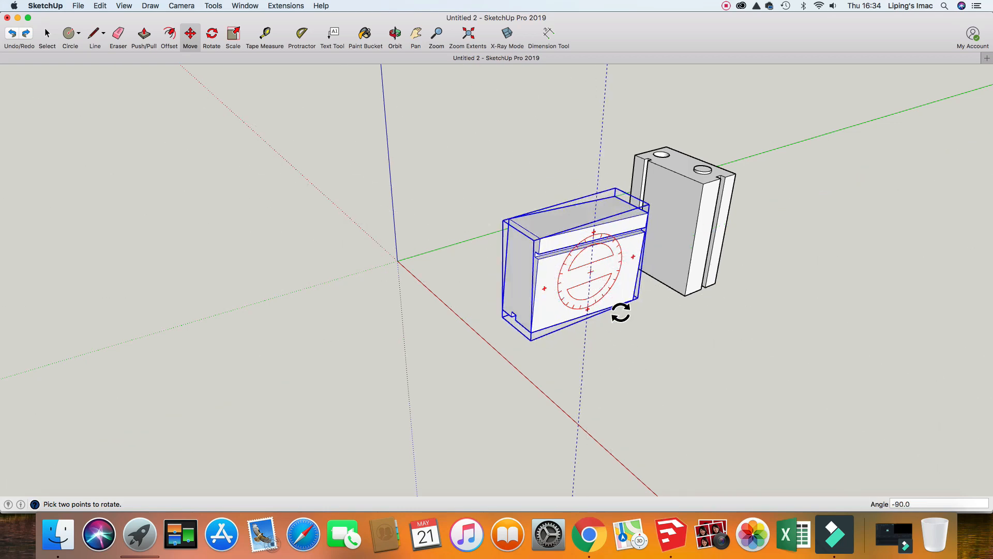
key("Escape")
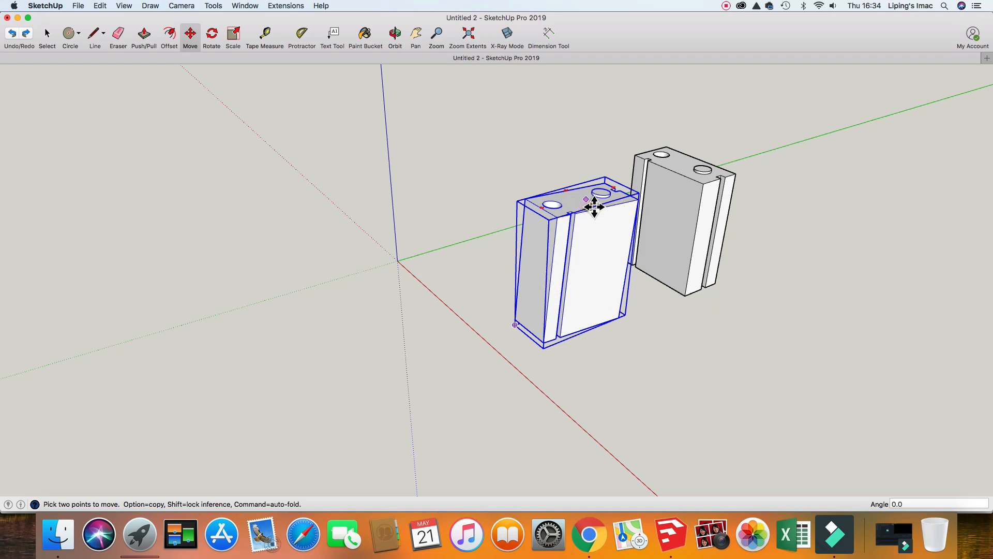
left_click(548, 211)
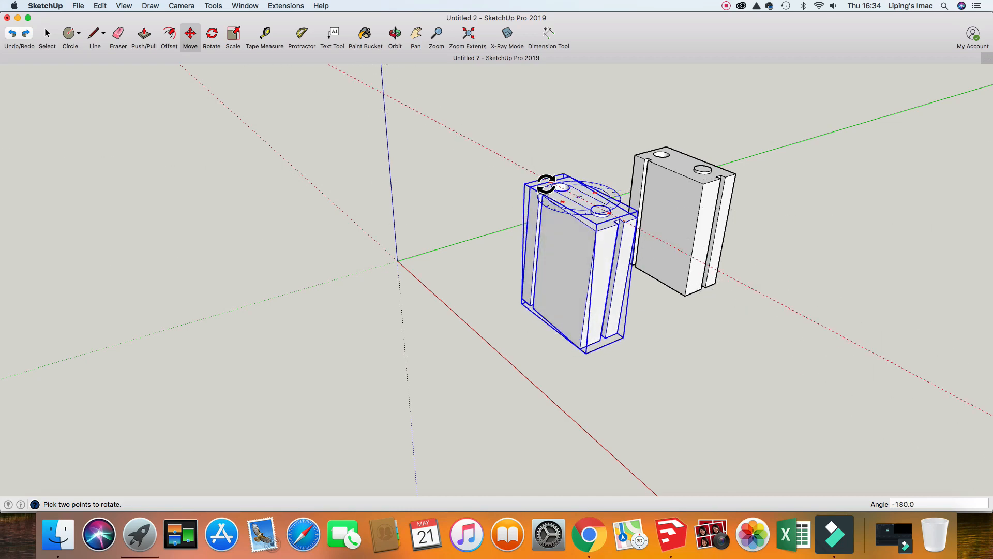
left_click(544, 185)
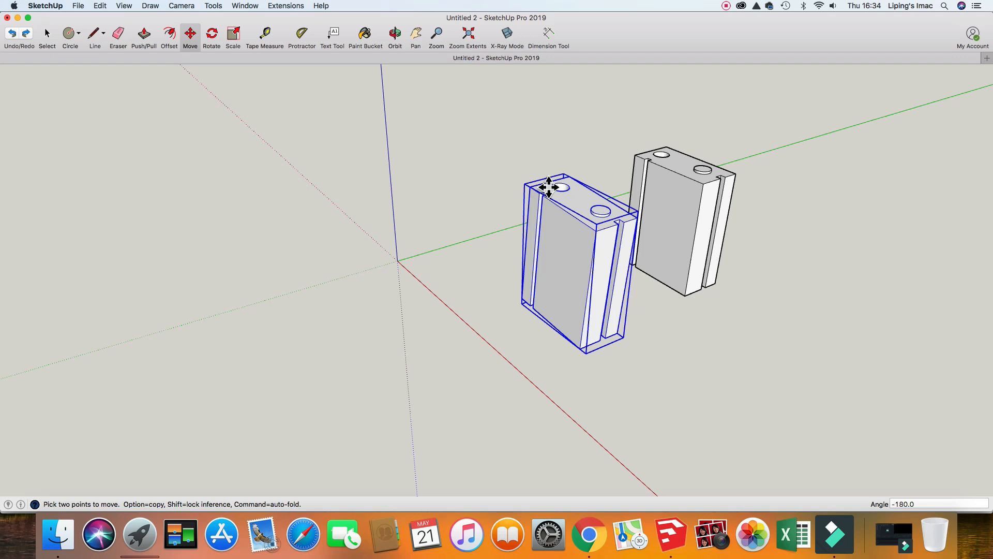
left_click(604, 298)
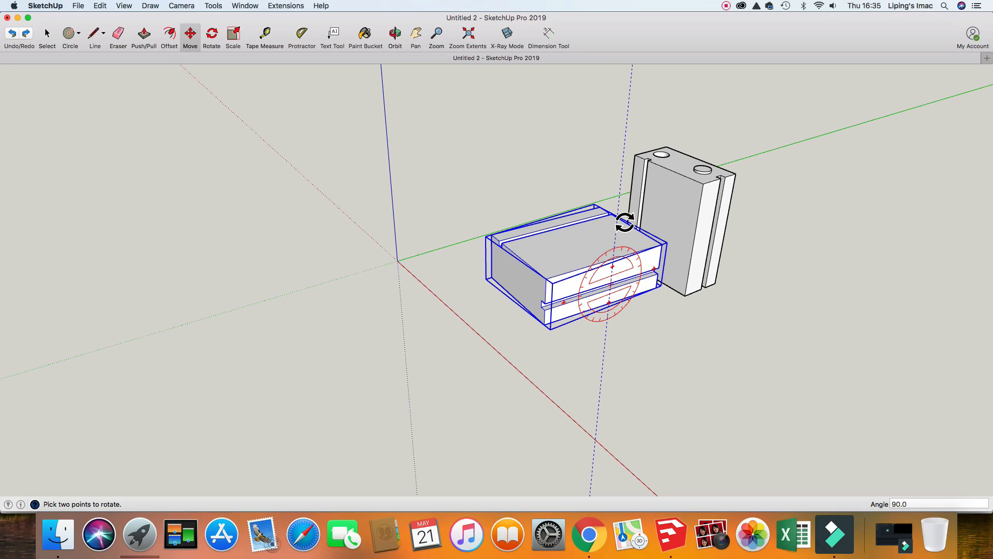
left_click(625, 222)
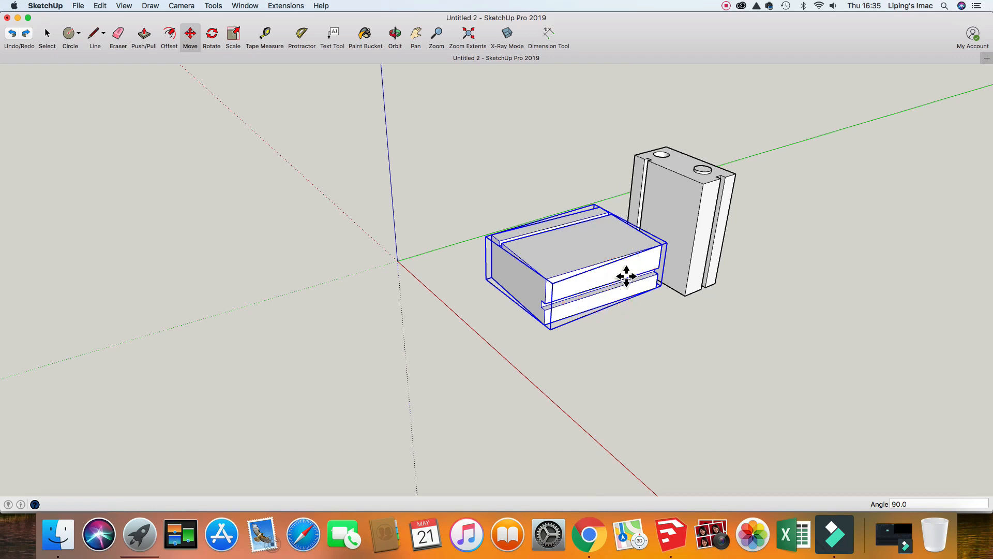
- Move the grouped box about 217.7 cm along the red axis, shift it farther from the original box, and clear the selection
key("m")
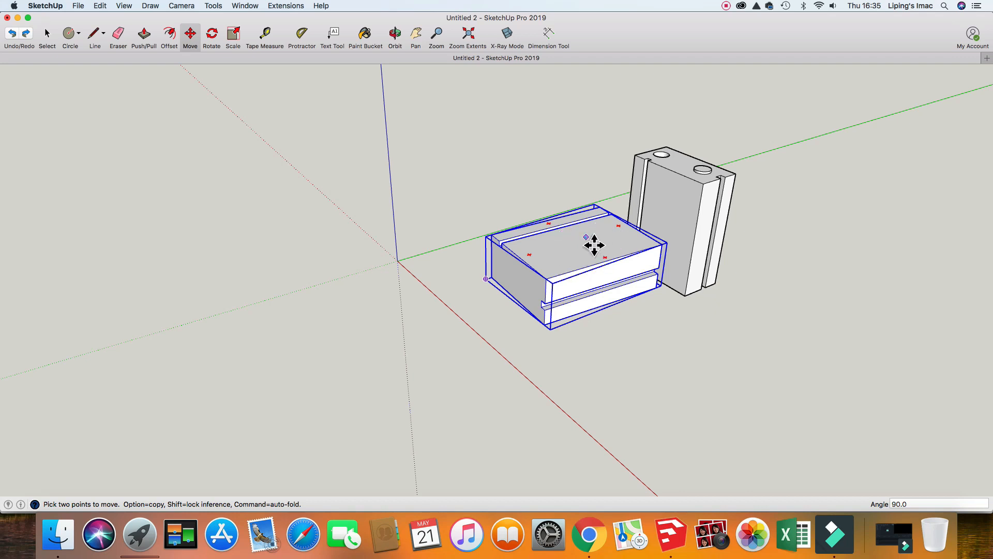
left_click(589, 238)
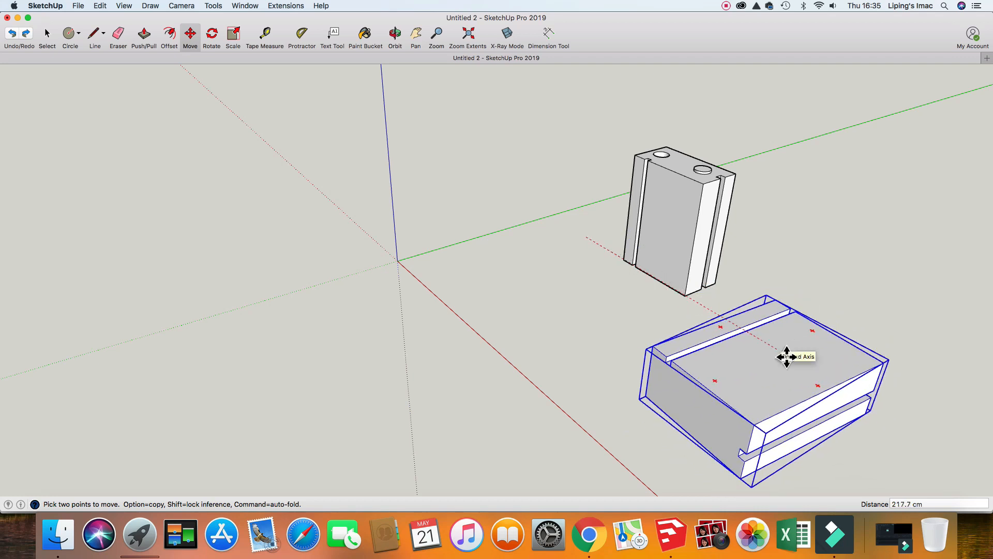
left_click(787, 356)
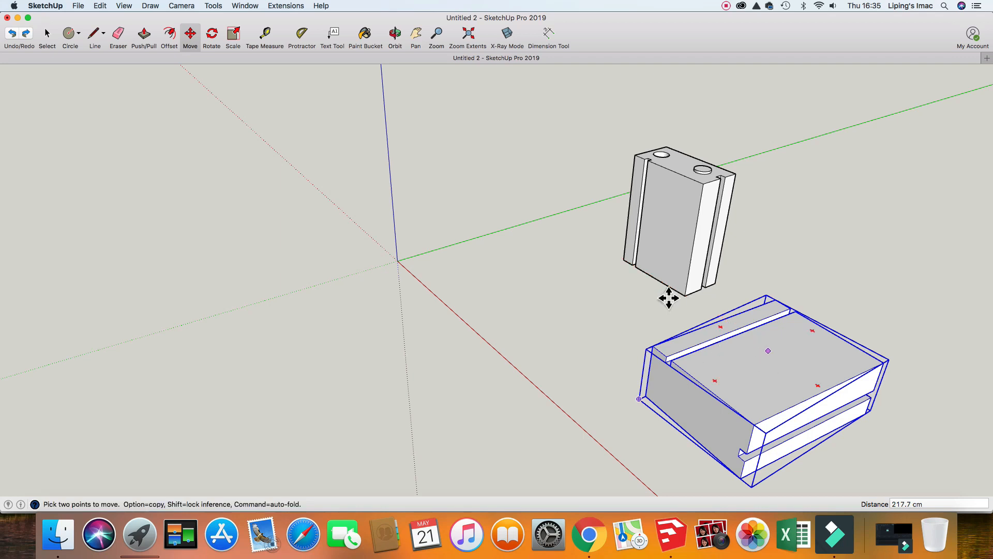
left_click(595, 298)
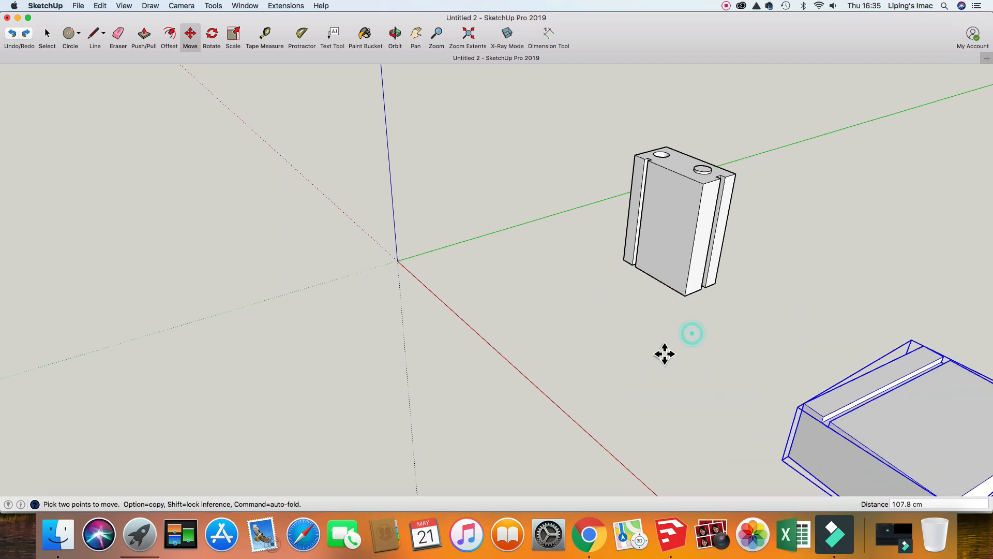
key("space")
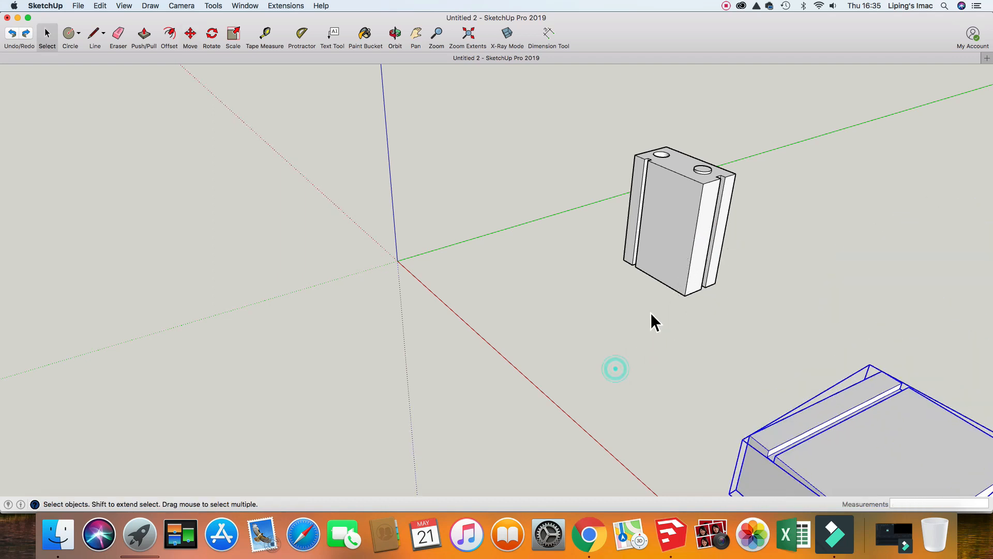
left_click(650, 304)
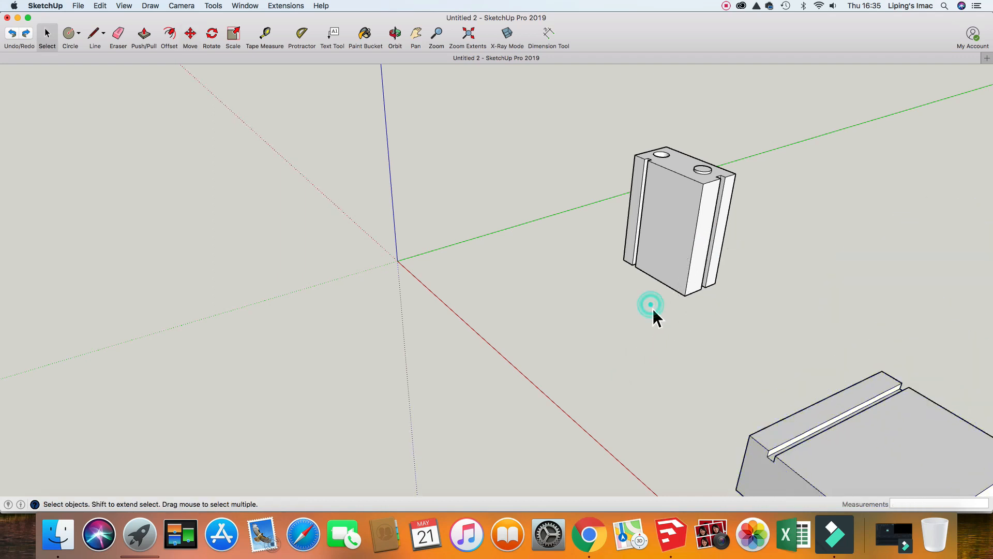
- Select all connected geometry of the original box and make it a component with the default settings
triple_click(678, 248)
right_click(677, 244)
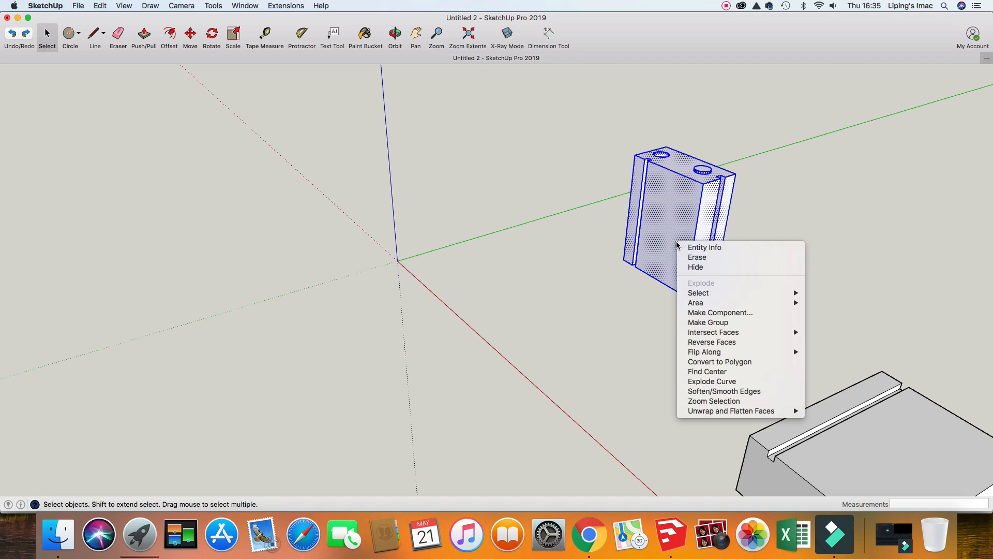
left_click(708, 315)
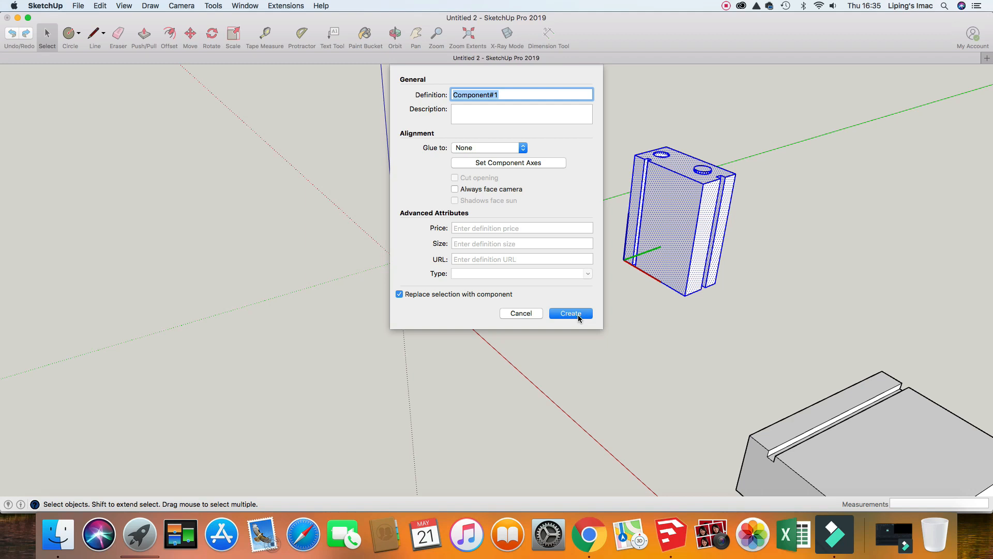
left_click(579, 314)
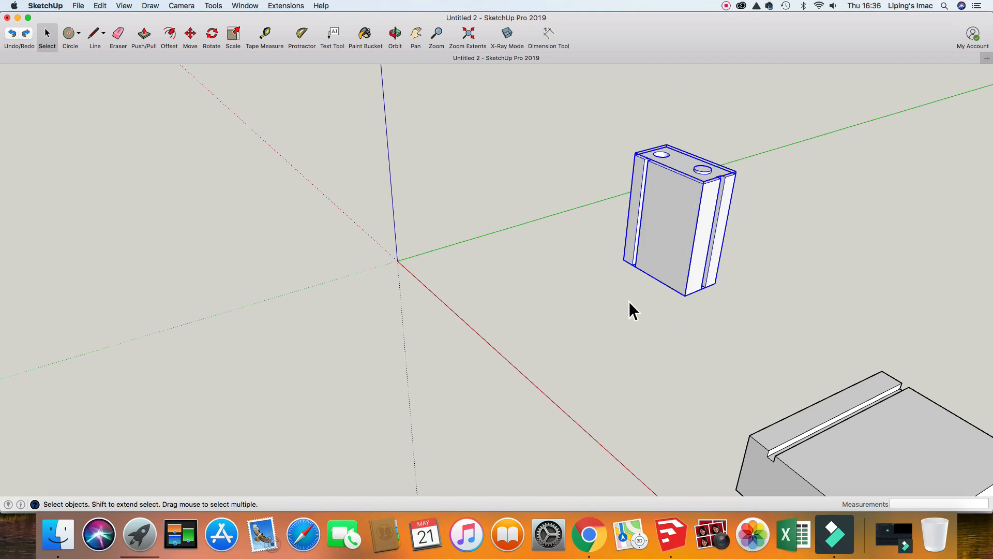
- Copy the component about 102.2 cm away from the original and repeat the copy 5 times in a row
right_click(683, 216)
left_click(675, 215)
key("m")
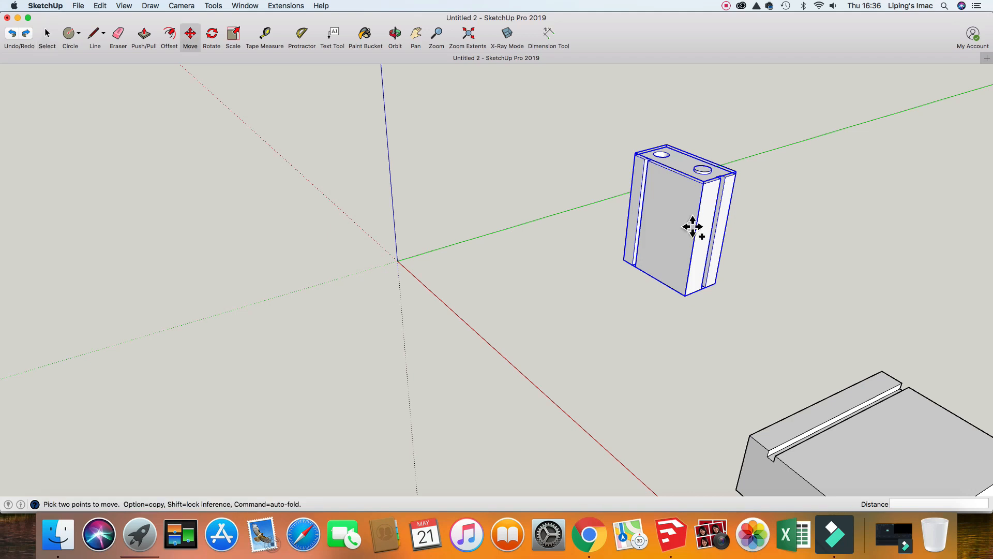
key("alt")
left_click(684, 219)
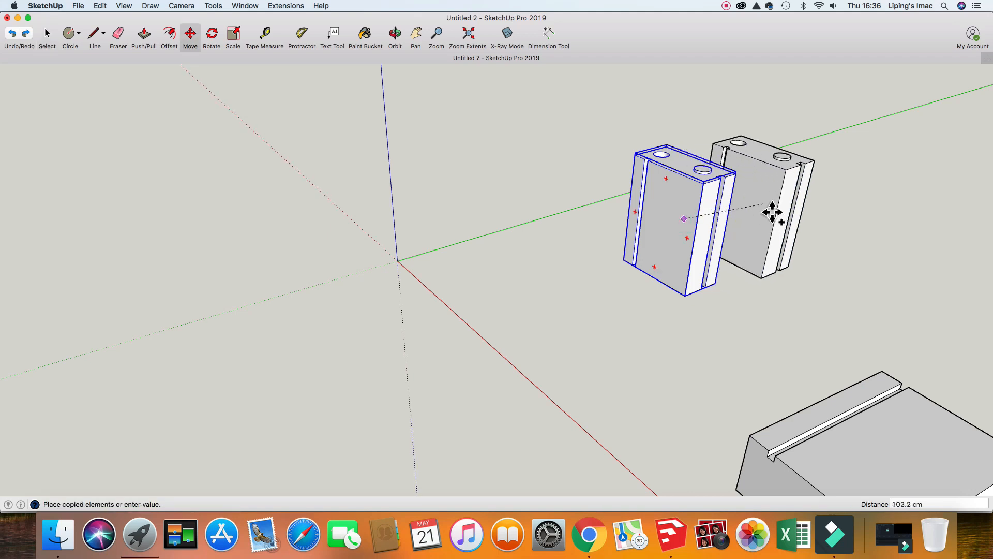
left_click(773, 212)
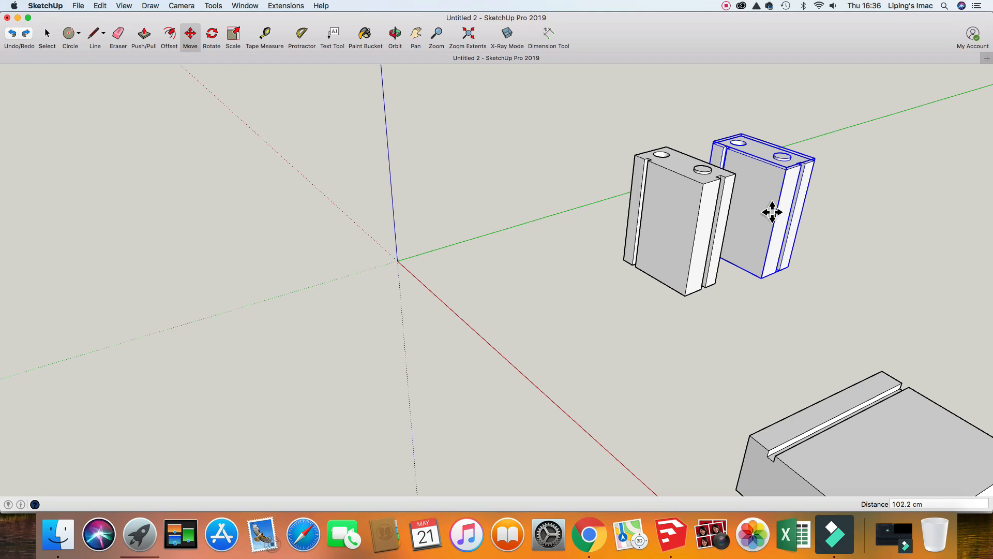
type("5")
key("Return")
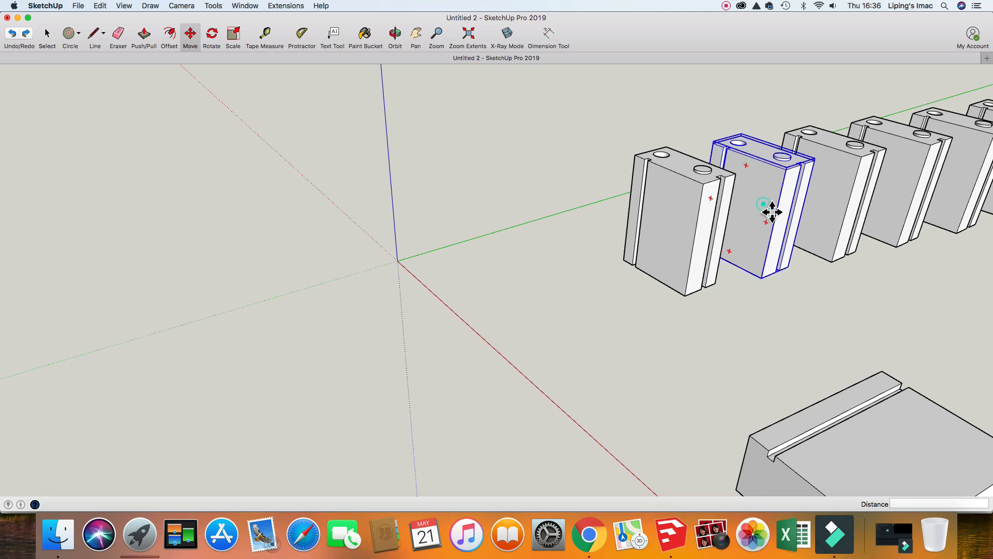
- Move the second box component in the row about 16.2 cm away from its current spot
left_click(769, 210)
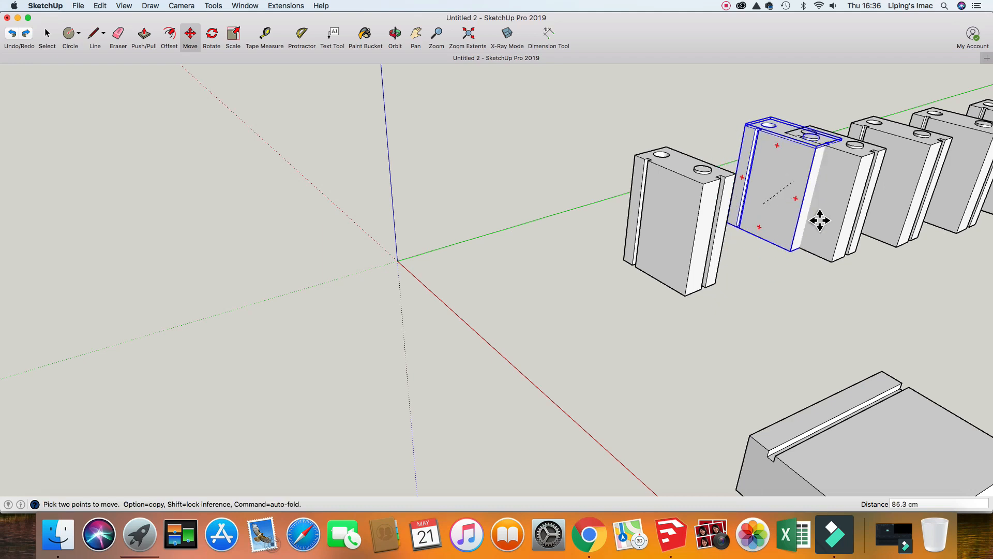
left_click(777, 212)
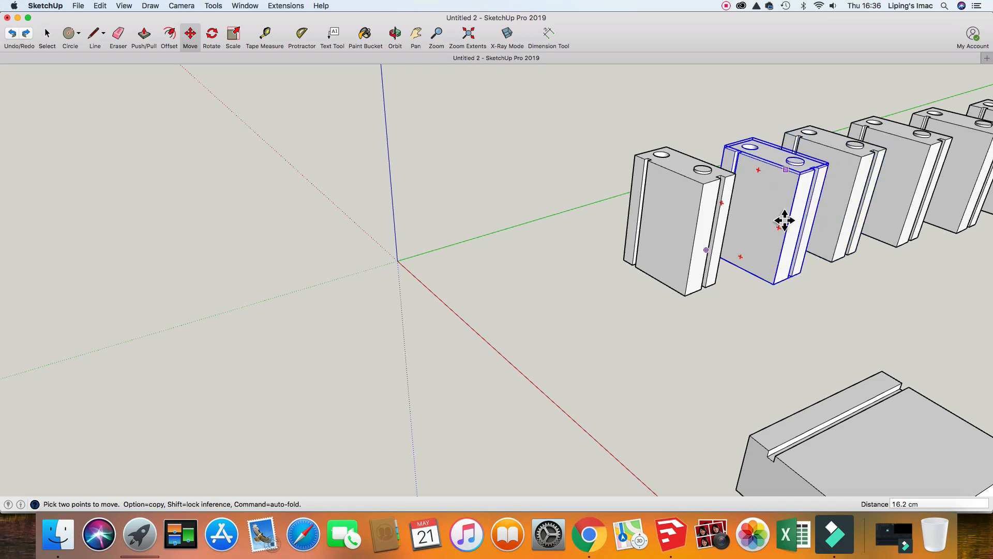
key("space")
- Open the second box component for editing, pull its top face up about 40.8 cm, and close the component
left_click(782, 171)
double_click(781, 170)
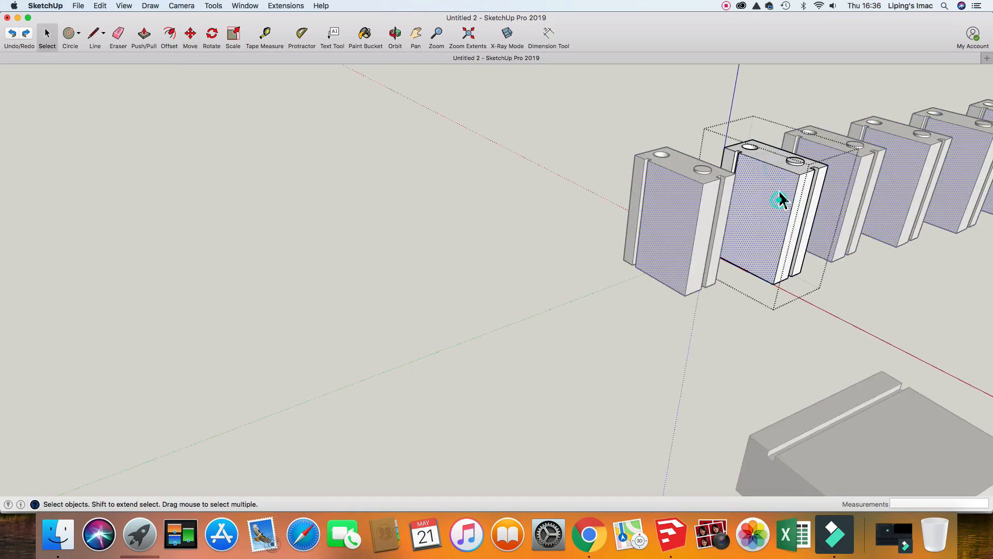
left_click(778, 161)
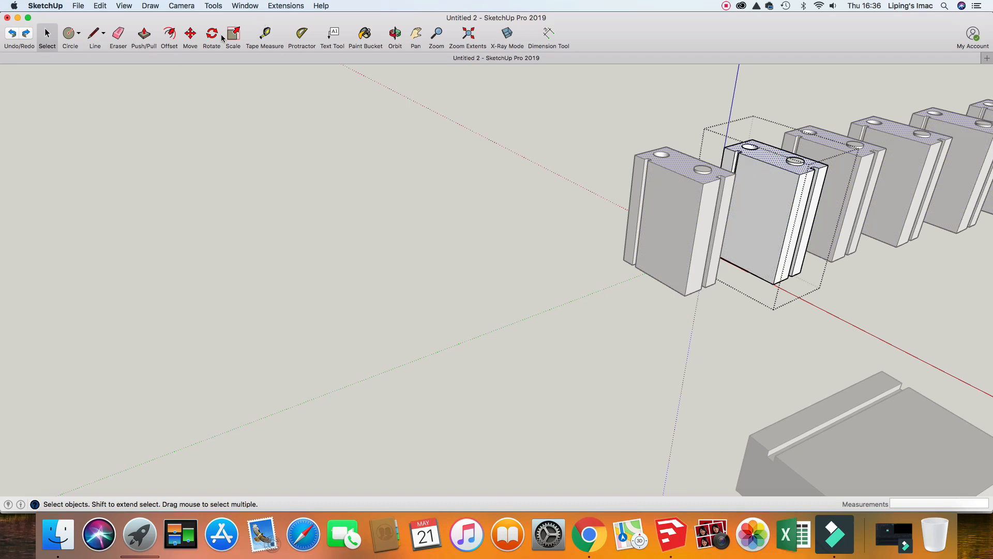
left_click(140, 35)
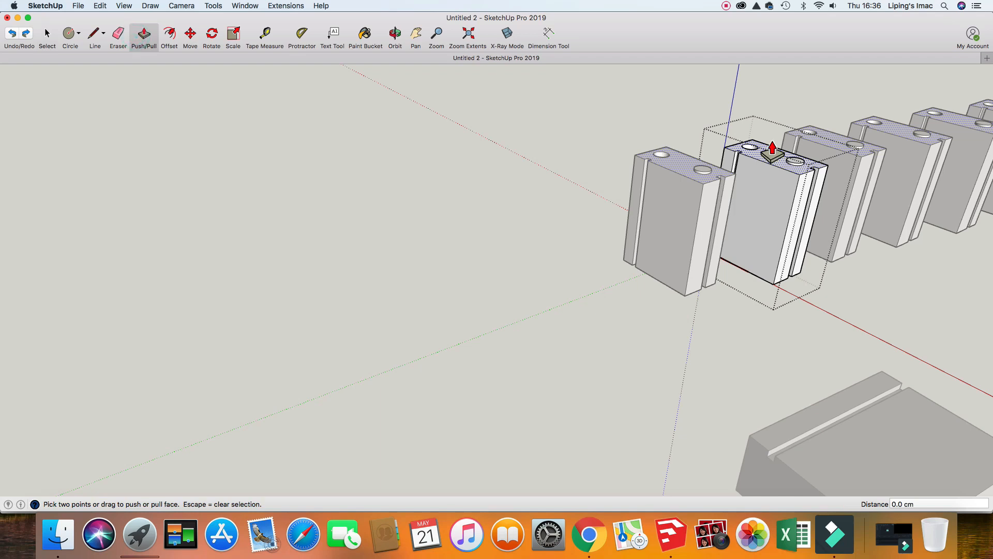
left_click_drag(773, 150, 782, 122)
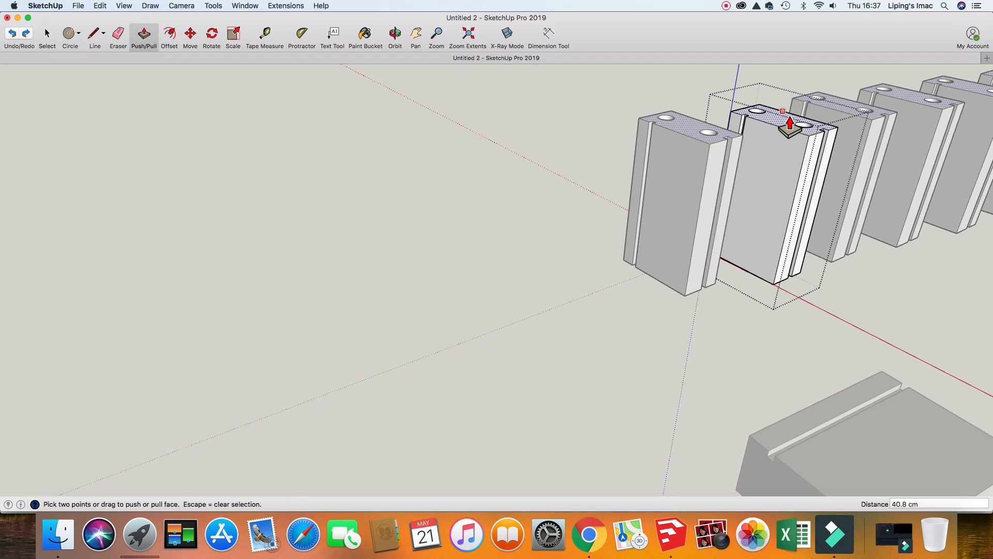
key("space")
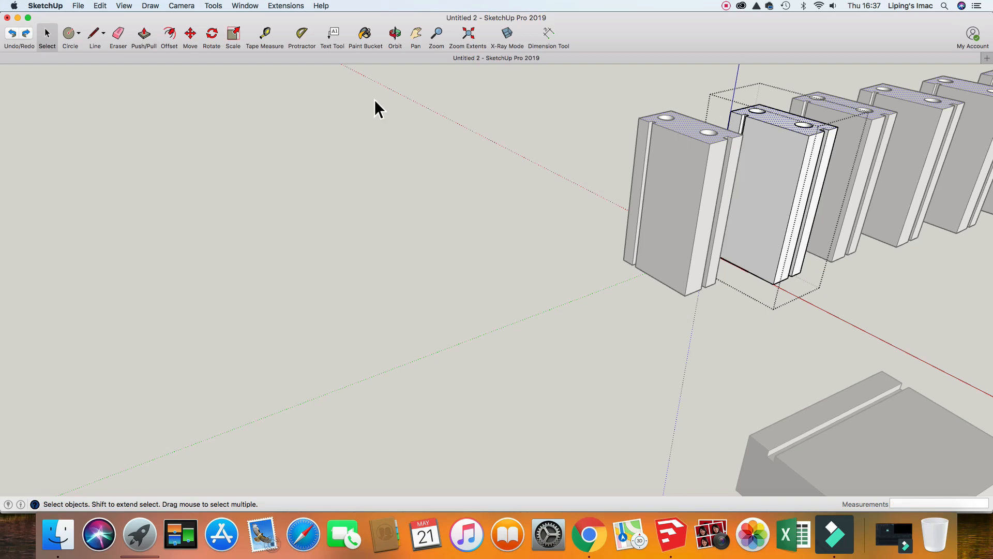
left_click(395, 34)
left_click_drag(874, 188, 811, 179)
scroll(864, 188, "down", 6)
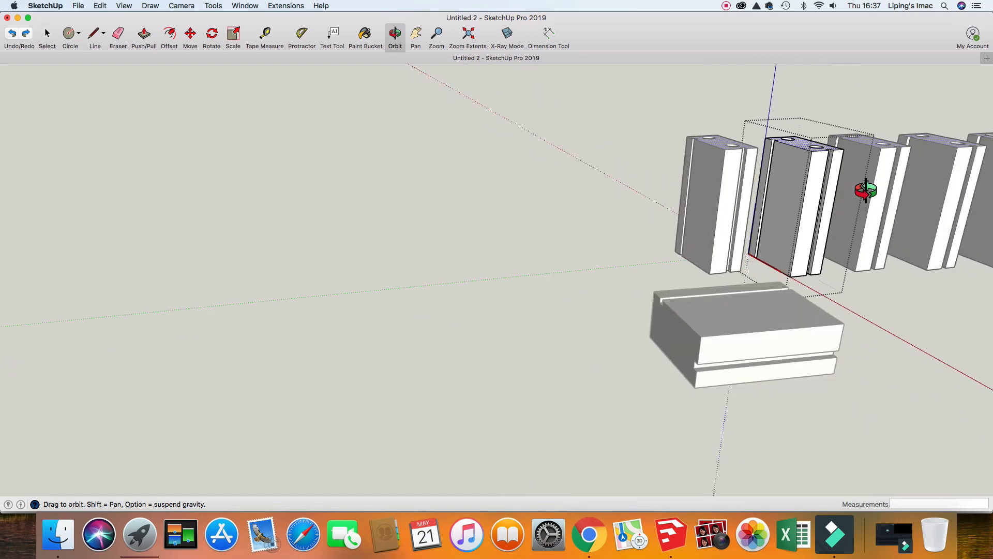
left_click(416, 34)
left_click_drag(621, 199, 291, 238)
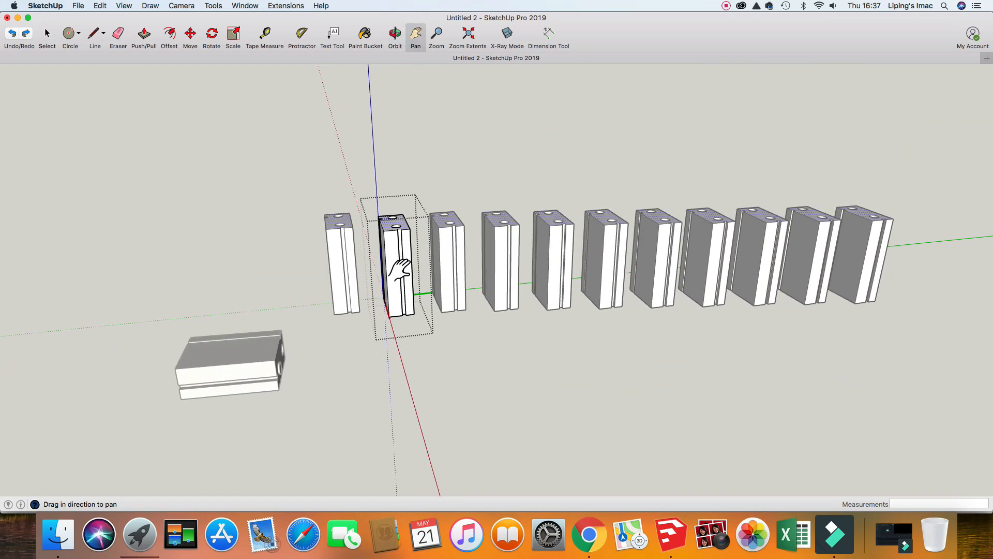
key("space")
left_click(474, 323)
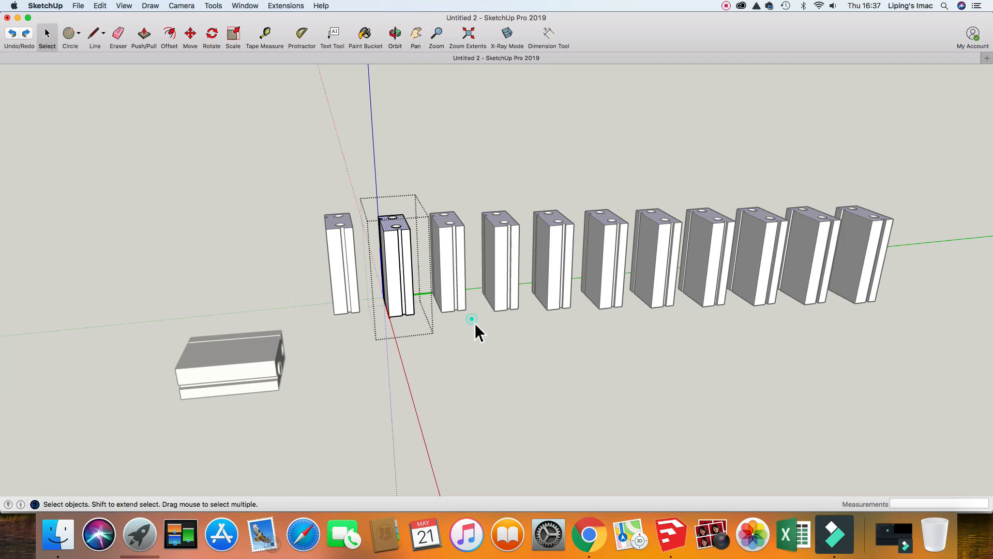
- Make the second box component unique, pull its top face up about 118 cm, and close the component
right_click(404, 260)
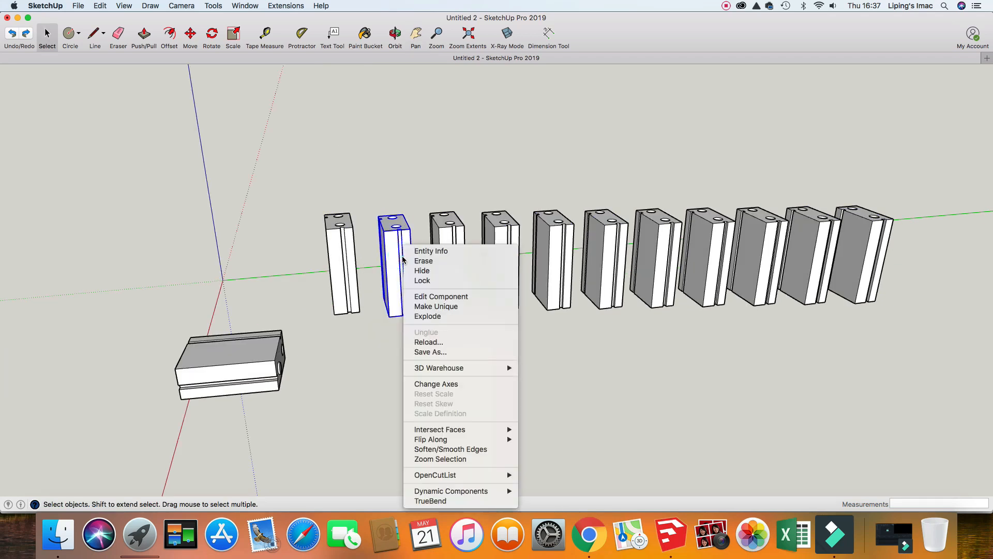
left_click(447, 307)
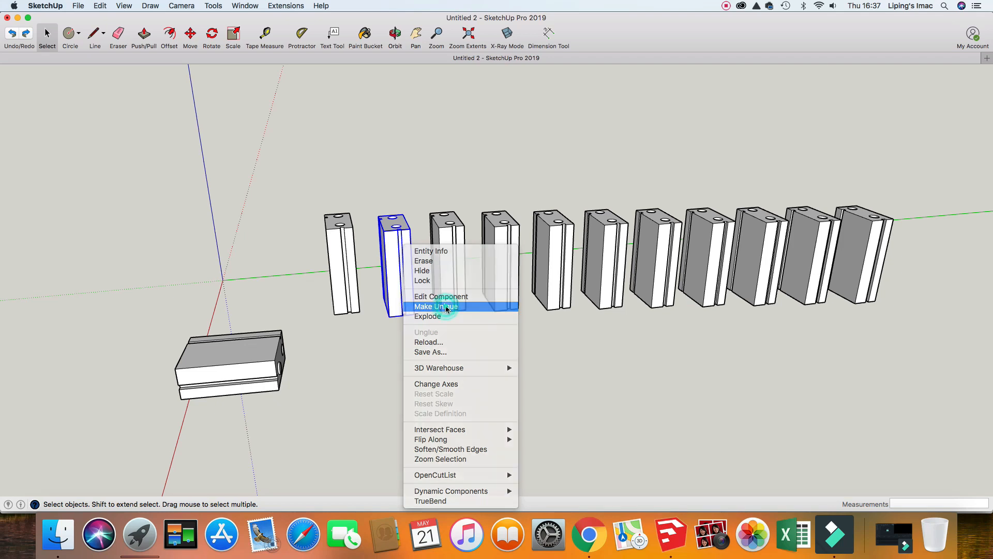
double_click(401, 269)
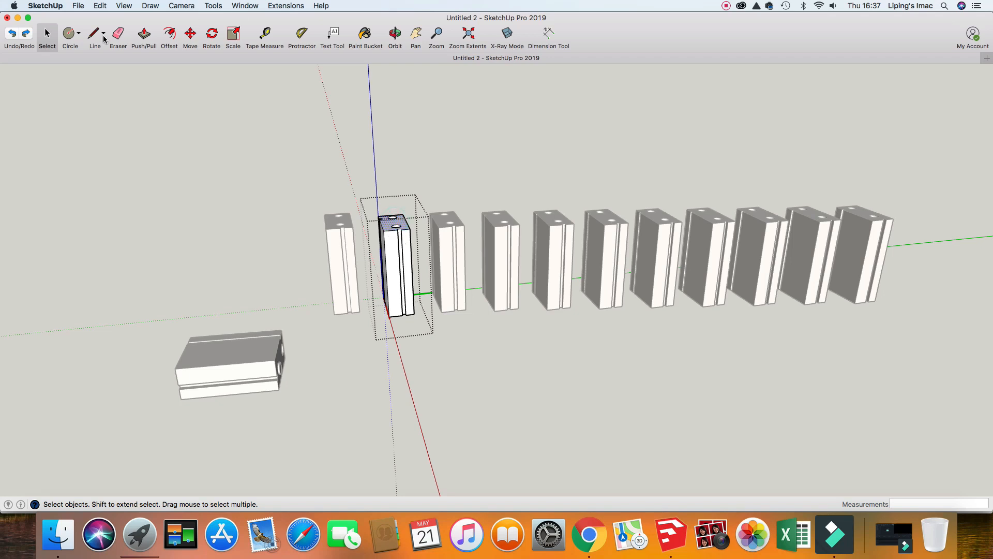
left_click(144, 34)
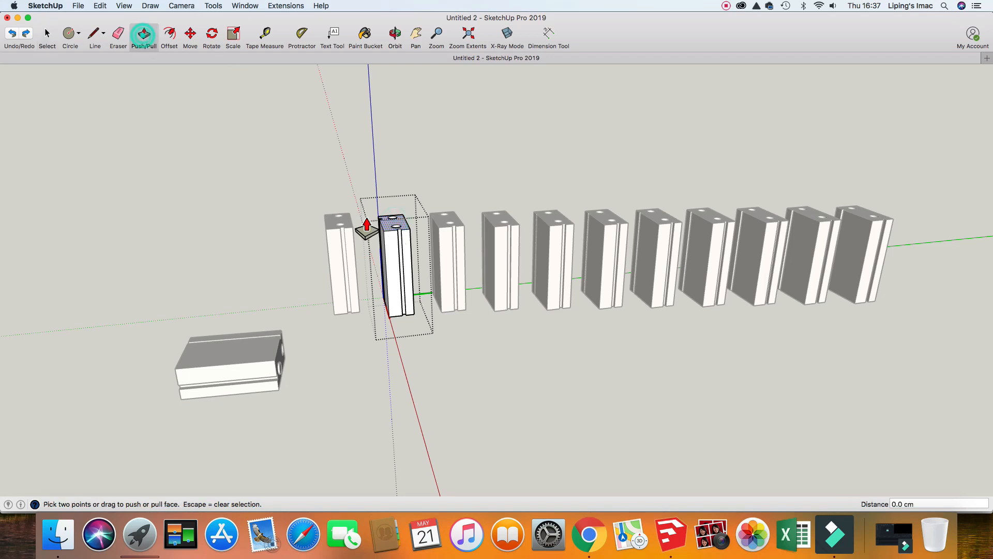
left_click(404, 223)
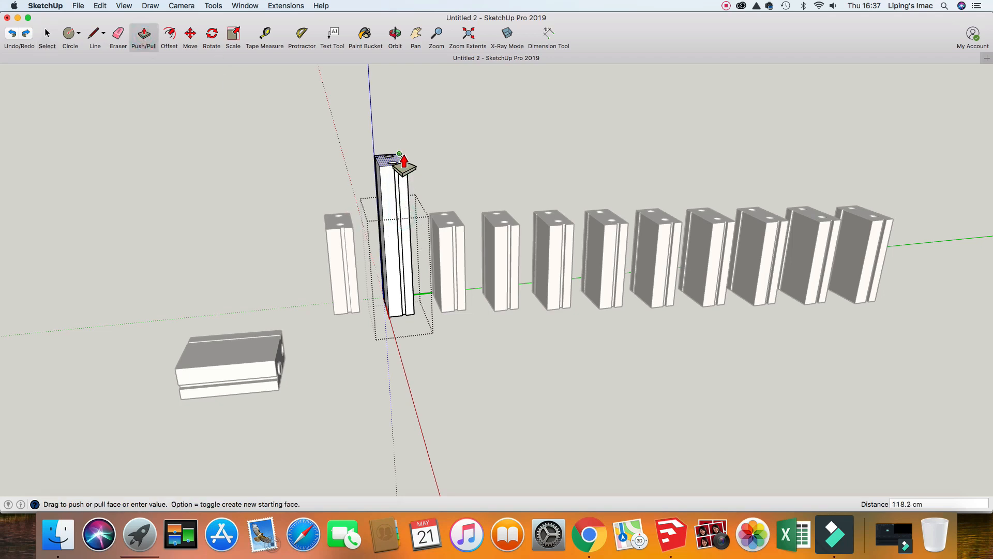
left_click(396, 158)
key("space")
left_click(480, 365)
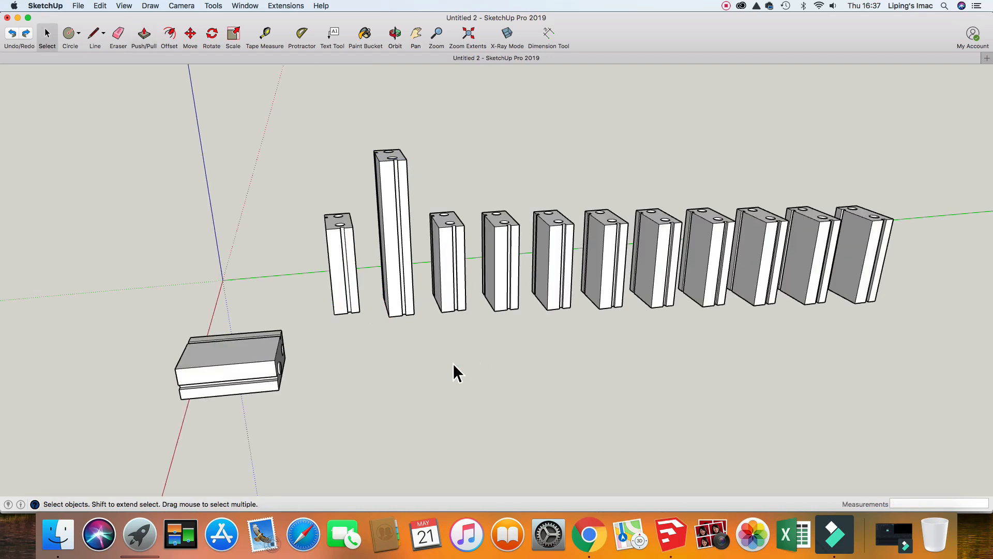
- Copy the flat grouped box about 265.9 cm away, placing the copy in front of the row of components
left_click(256, 358)
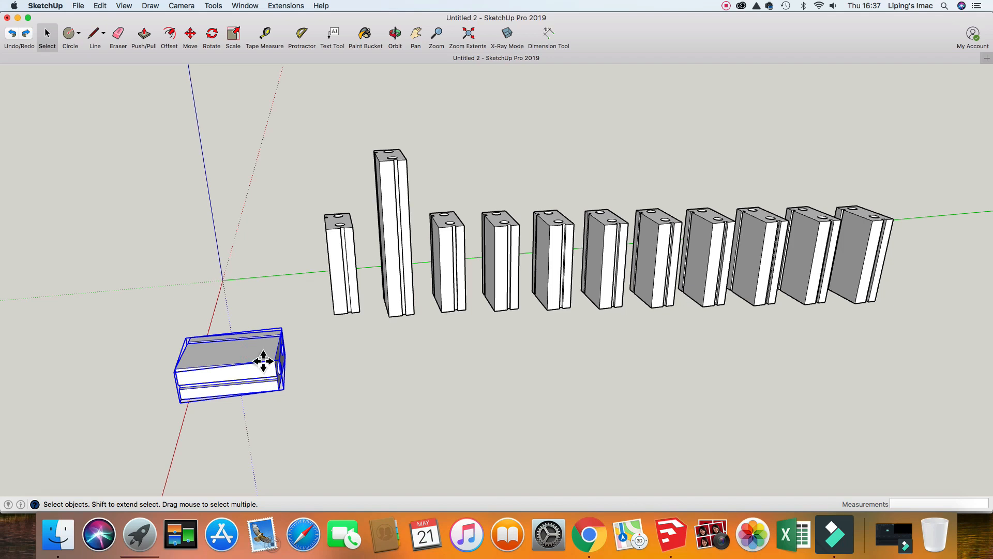
key("m")
left_click(262, 359)
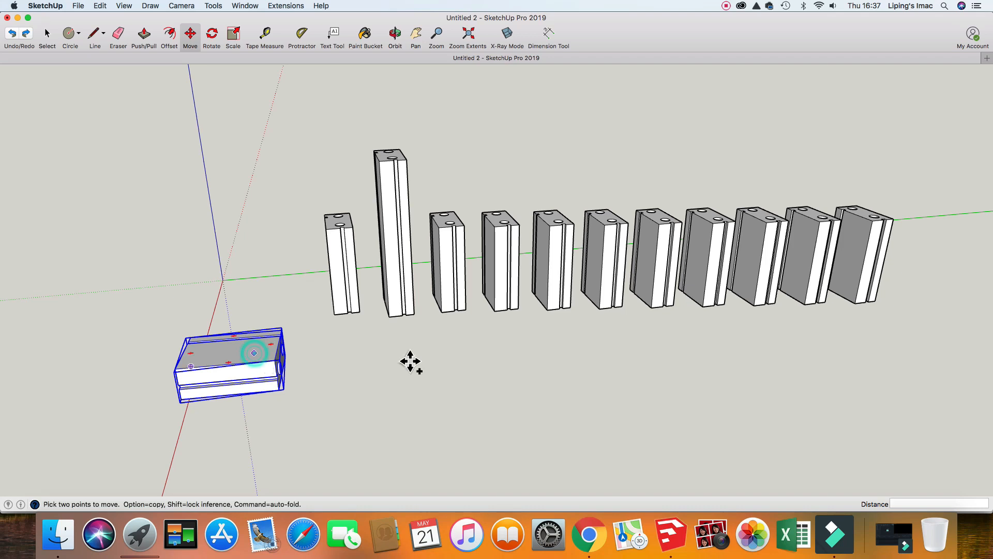
key("alt")
left_click(449, 346)
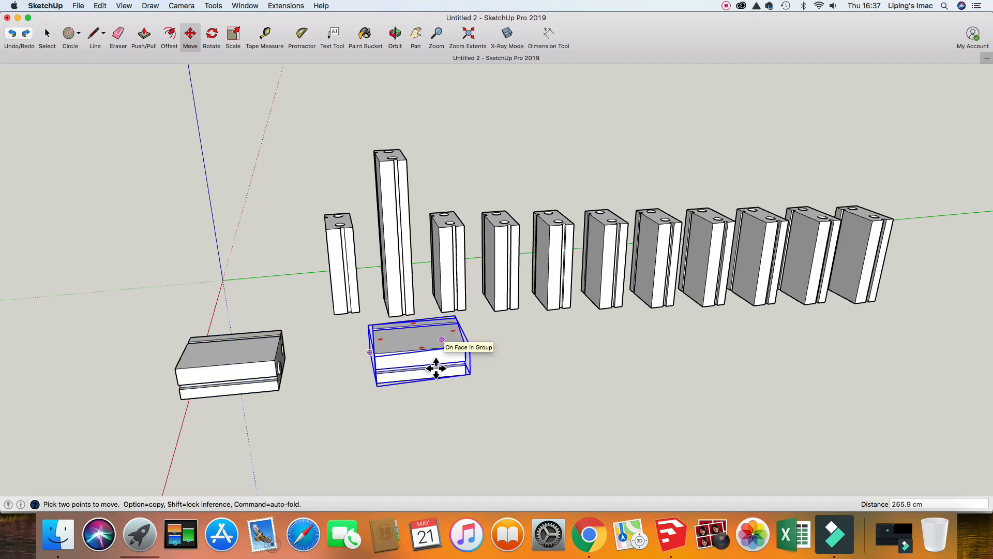
key("space")
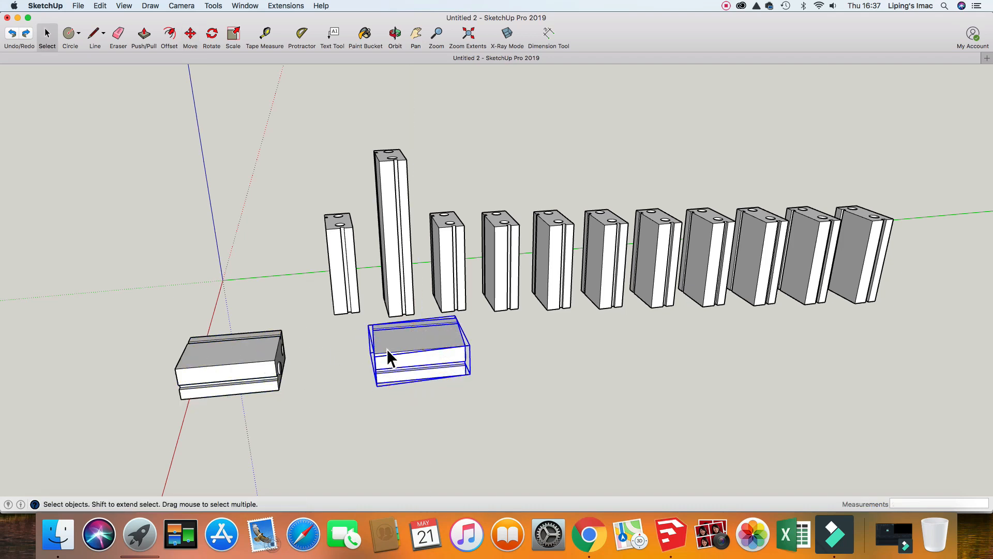
- Open the copied group for editing, push/pull its large top face about 3.6 cm, and close the group
double_click(418, 340)
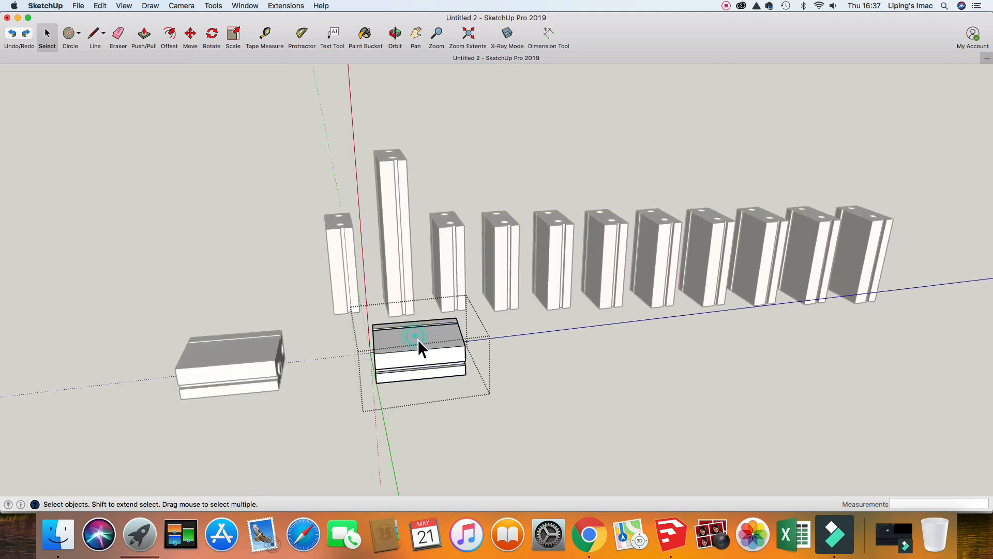
left_click(416, 341)
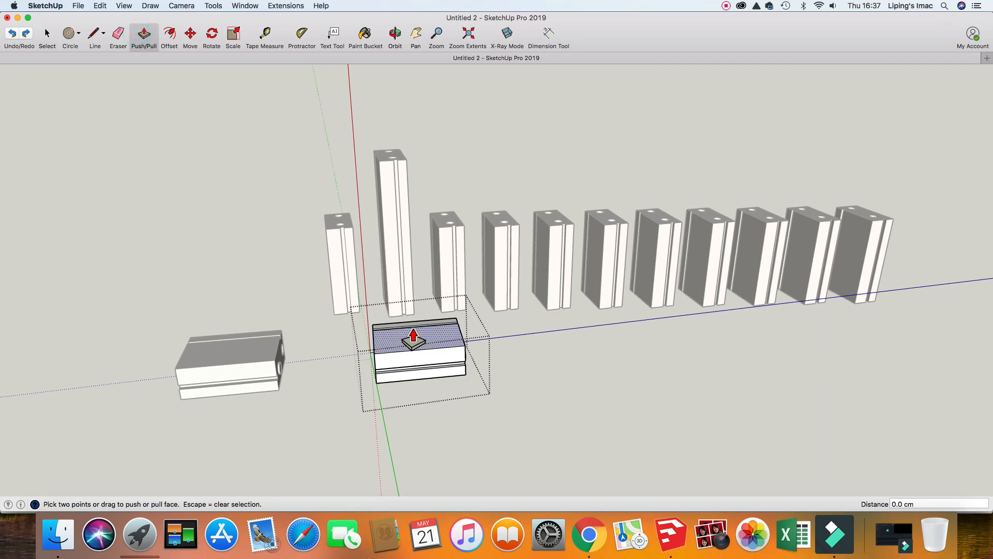
left_click(406, 317)
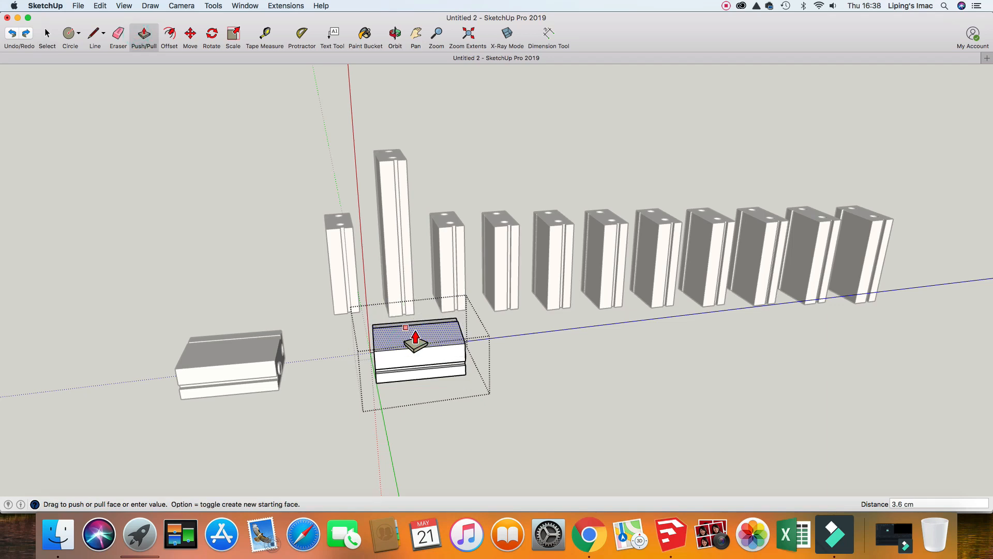
left_click(414, 338)
key("space")
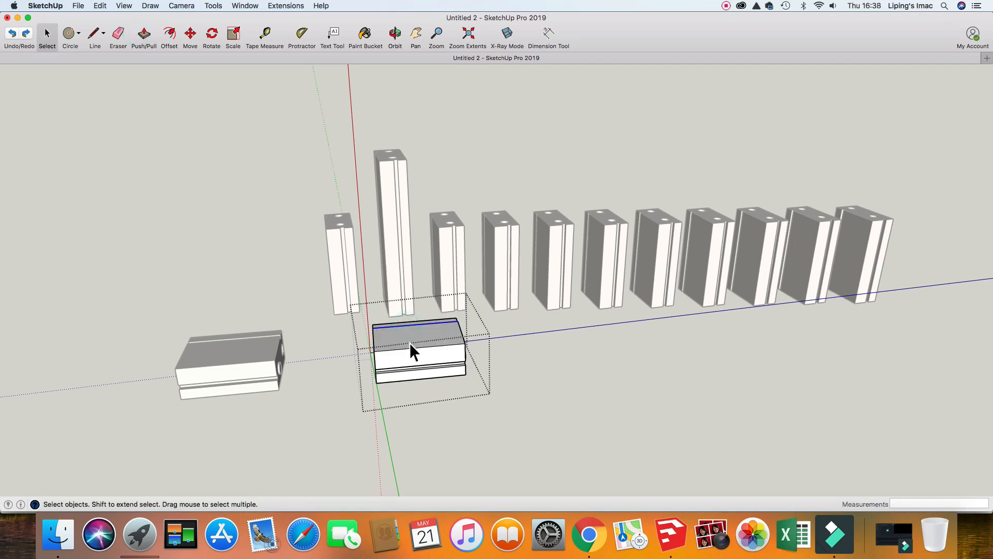
left_click(607, 362)
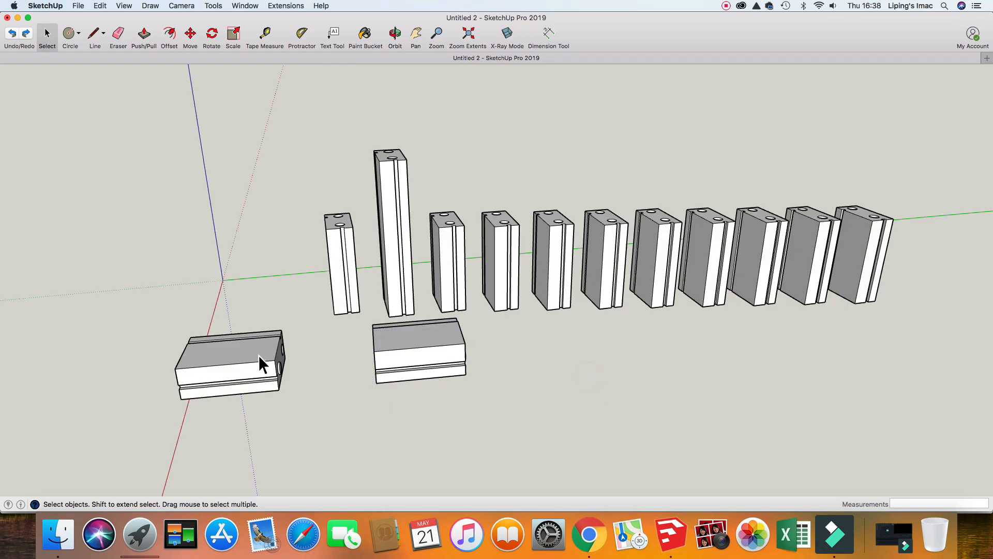
- Try erasing the large top face inside the original flat group, undo the change, and leave the group
double_click(241, 358)
right_click(240, 354)
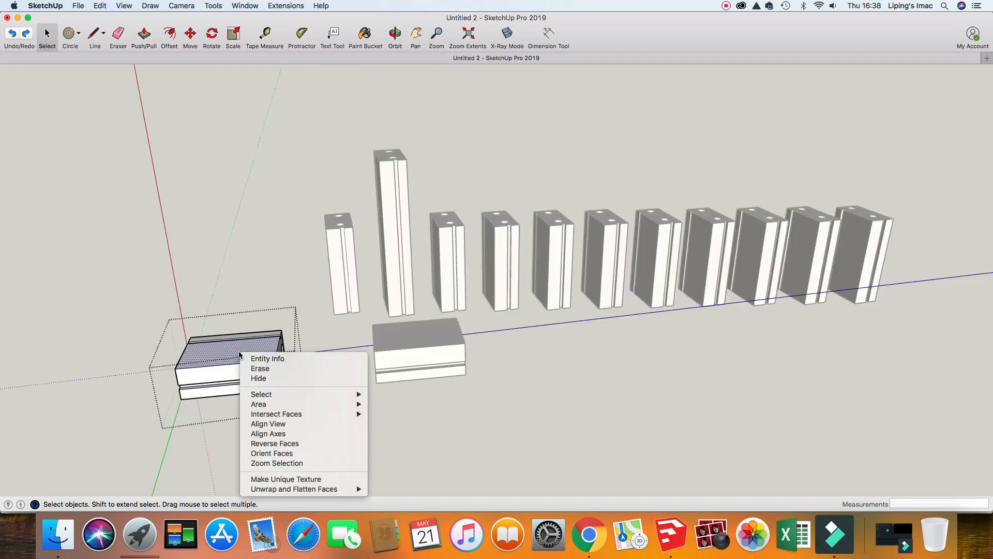
left_click(260, 368)
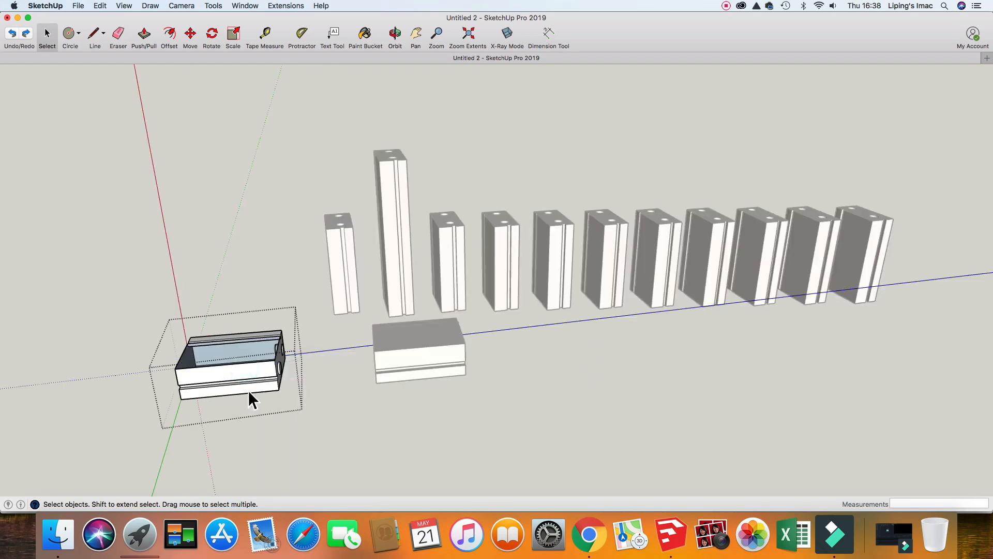
left_click(11, 34)
left_click(11, 34)
left_click(313, 436)
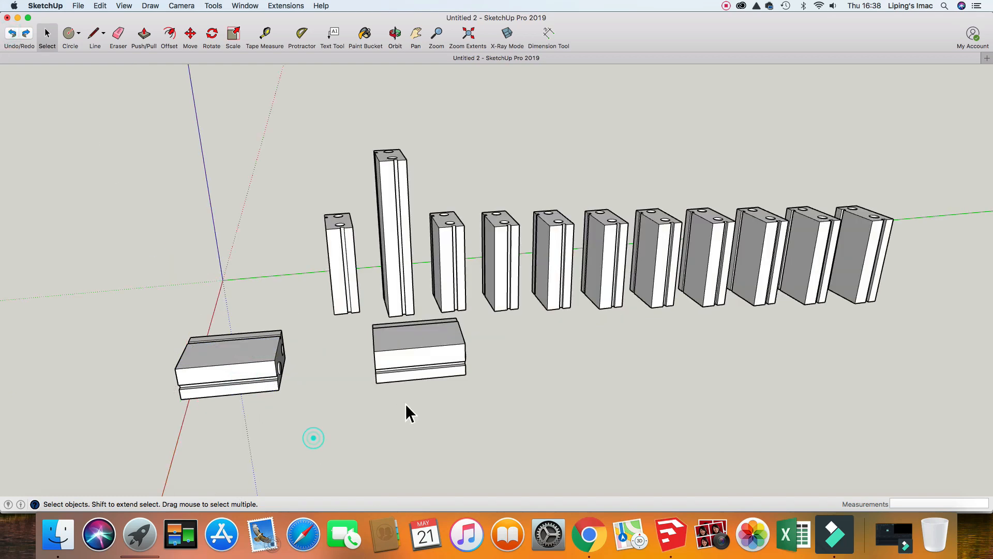
- Open the copied flat group, check its individual faces and the commands available for its front face, and leave the group
left_click(408, 369)
double_click(418, 349)
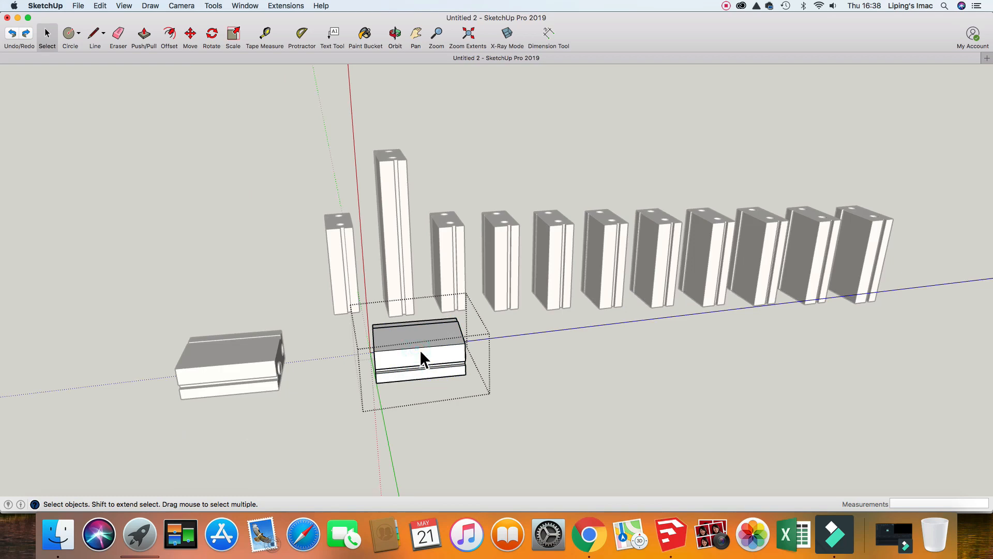
left_click(421, 339)
left_click(426, 378)
left_click(464, 351)
left_click(434, 332)
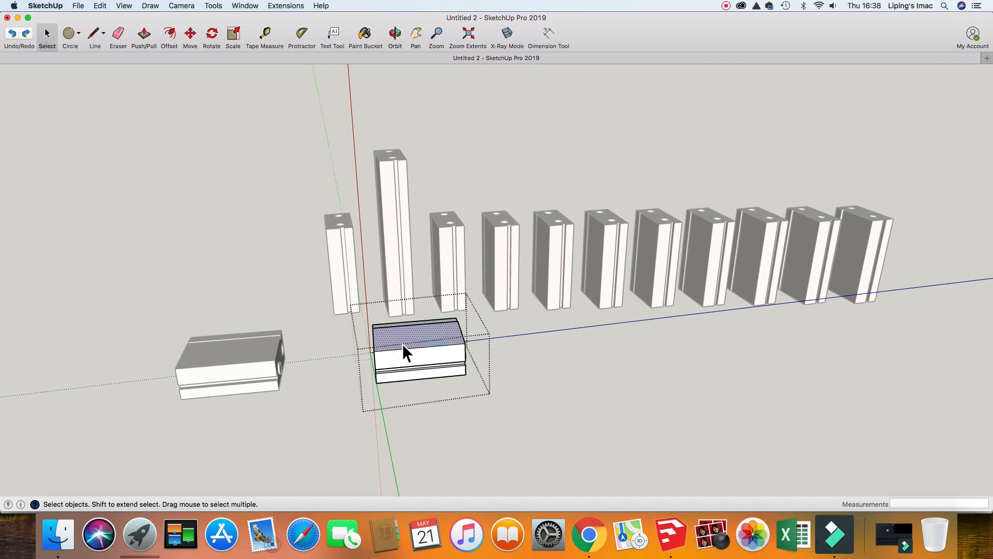
left_click(422, 368)
right_click(419, 353)
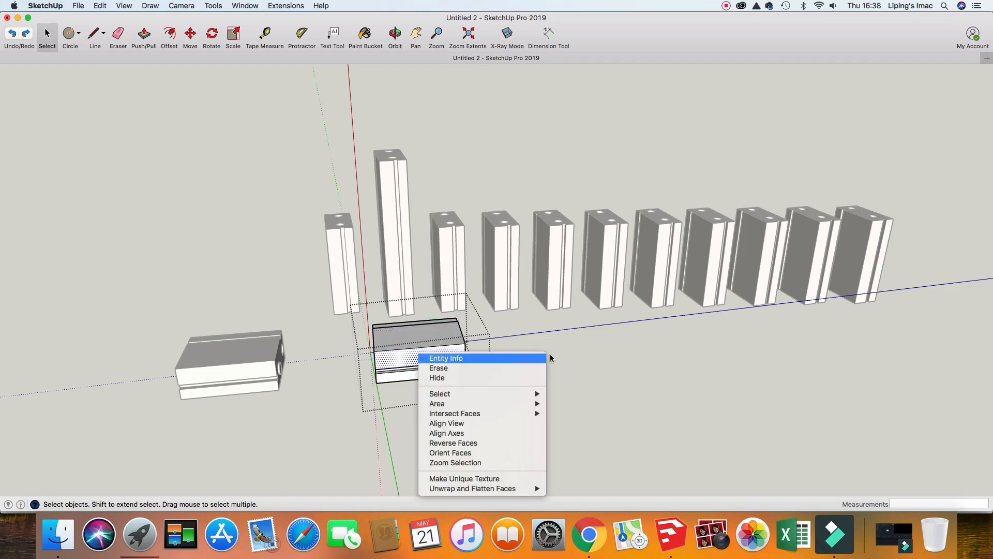
left_click(637, 358)
left_click(633, 363)
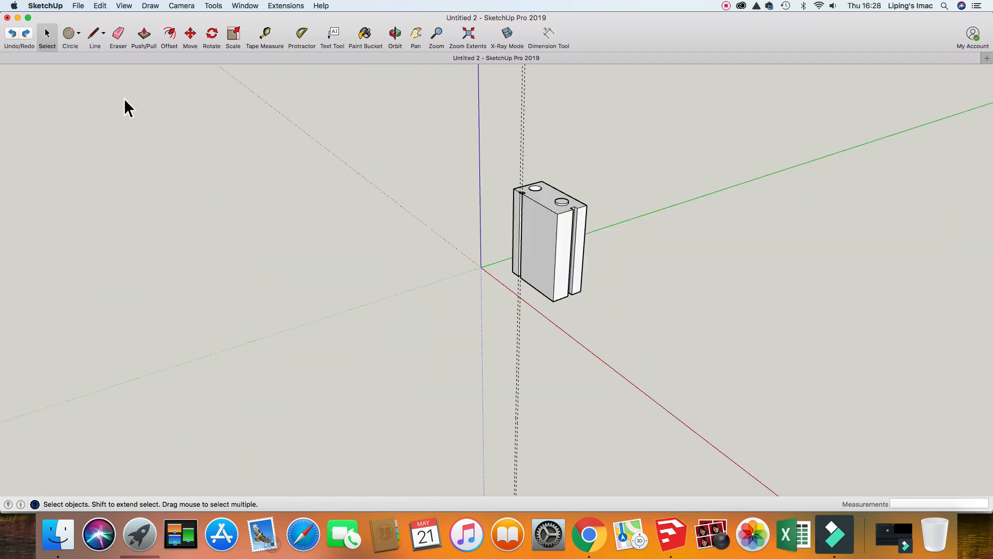
- Try moving only the grooved box's large front face, cancel that, and select all connected geometry of the box
left_click(192, 34)
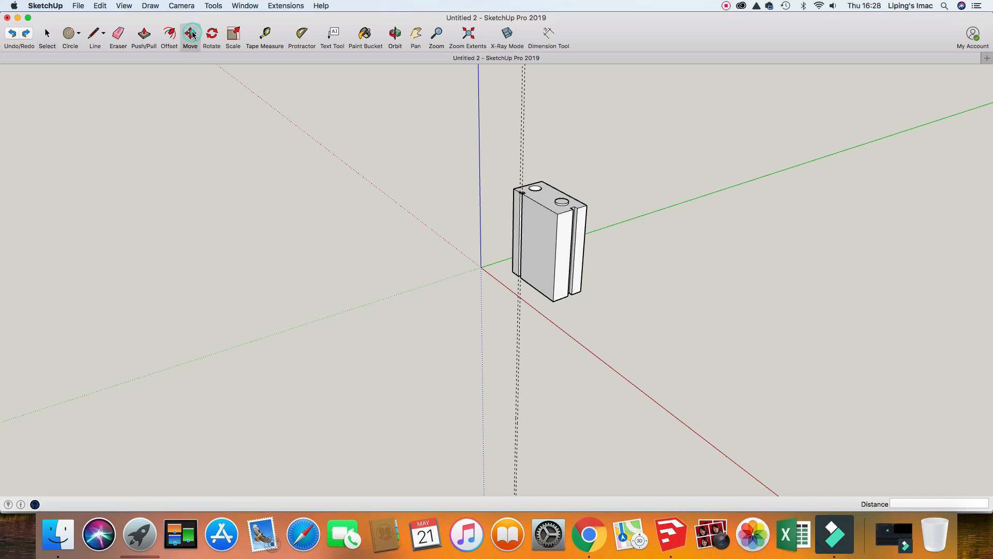
left_click(542, 257)
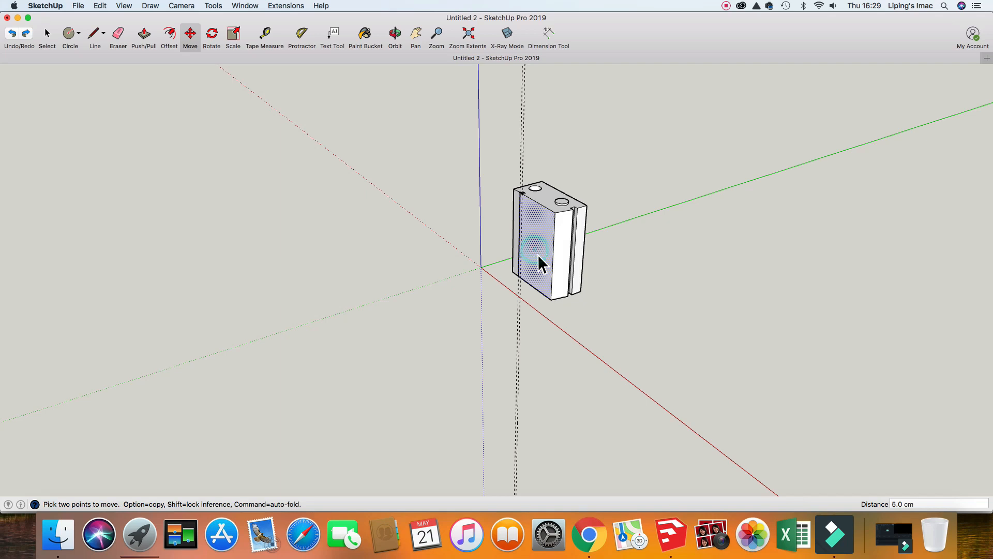
key("space")
triple_click(558, 234)
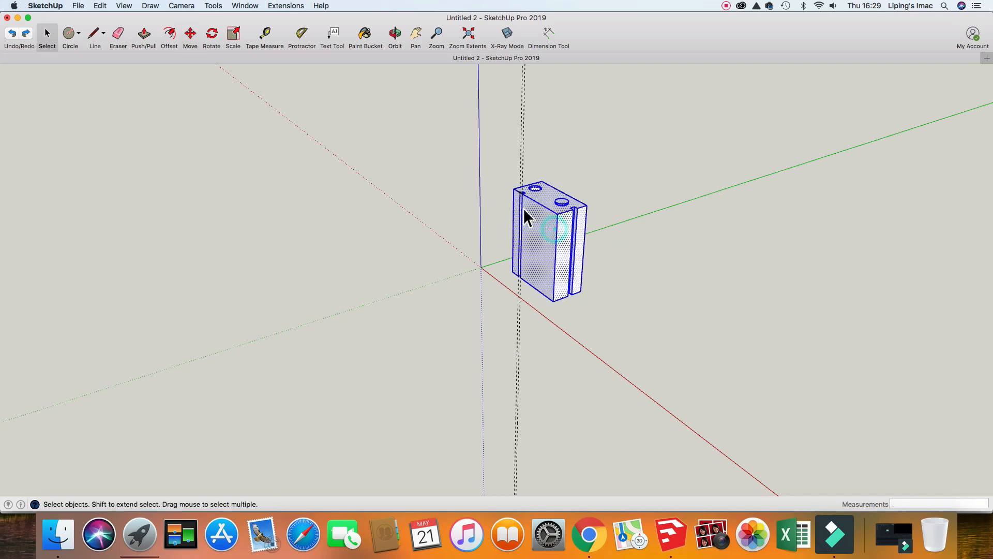
- Move the whole selected grooved box about 221 cm away from the guide lines and deselect it
left_click(190, 34)
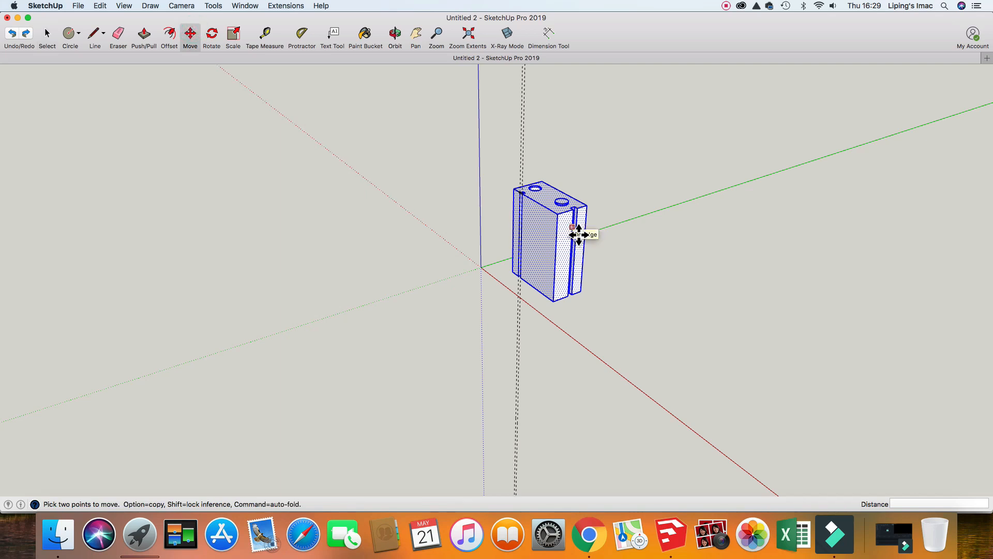
left_click(578, 234)
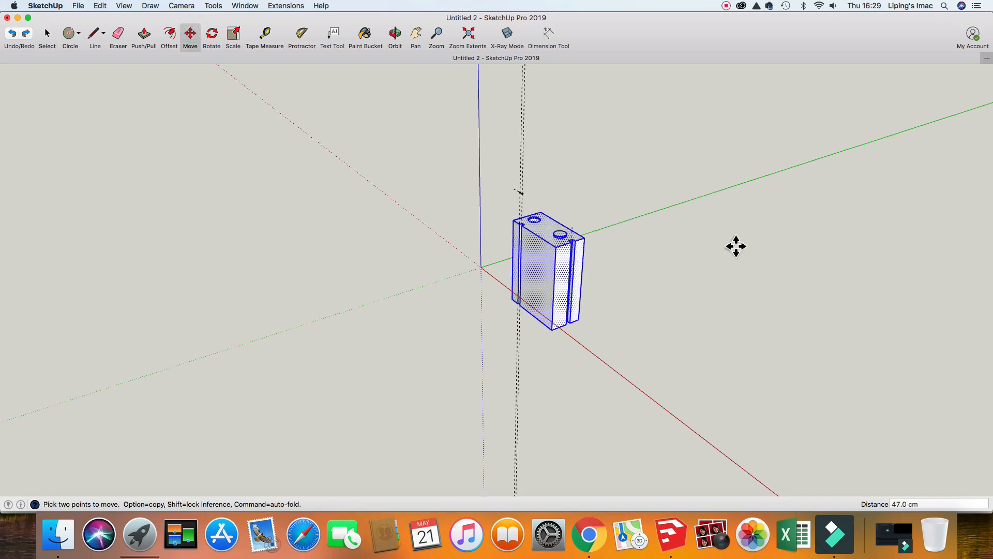
left_click(748, 223)
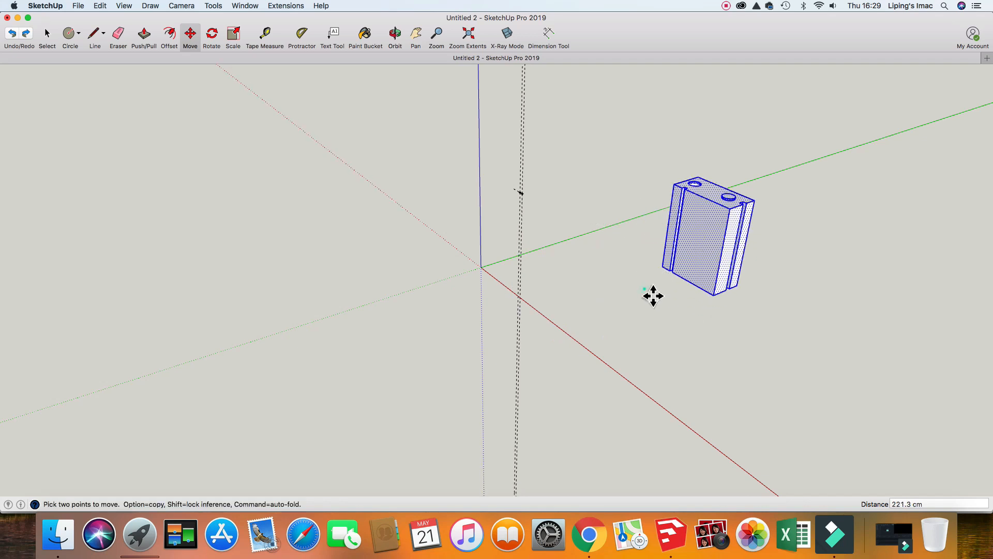
left_click(644, 289)
key("space")
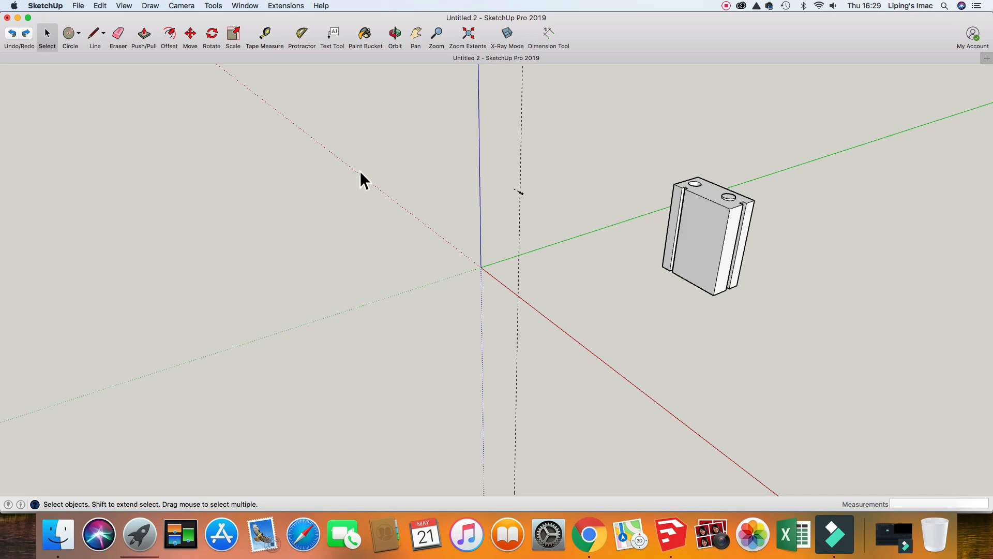
- Delete all remaining guides from the model
left_click(78, 6)
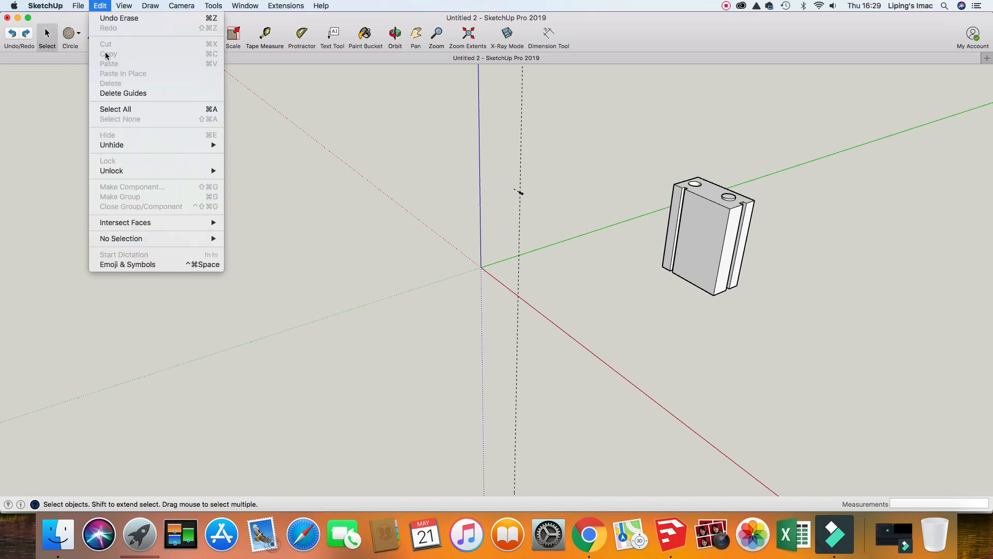
left_click(113, 93)
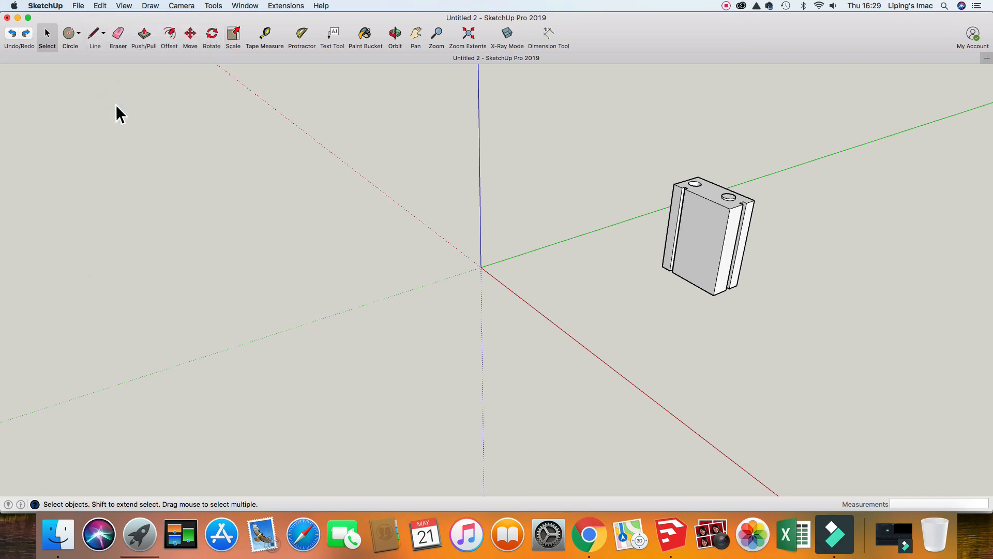